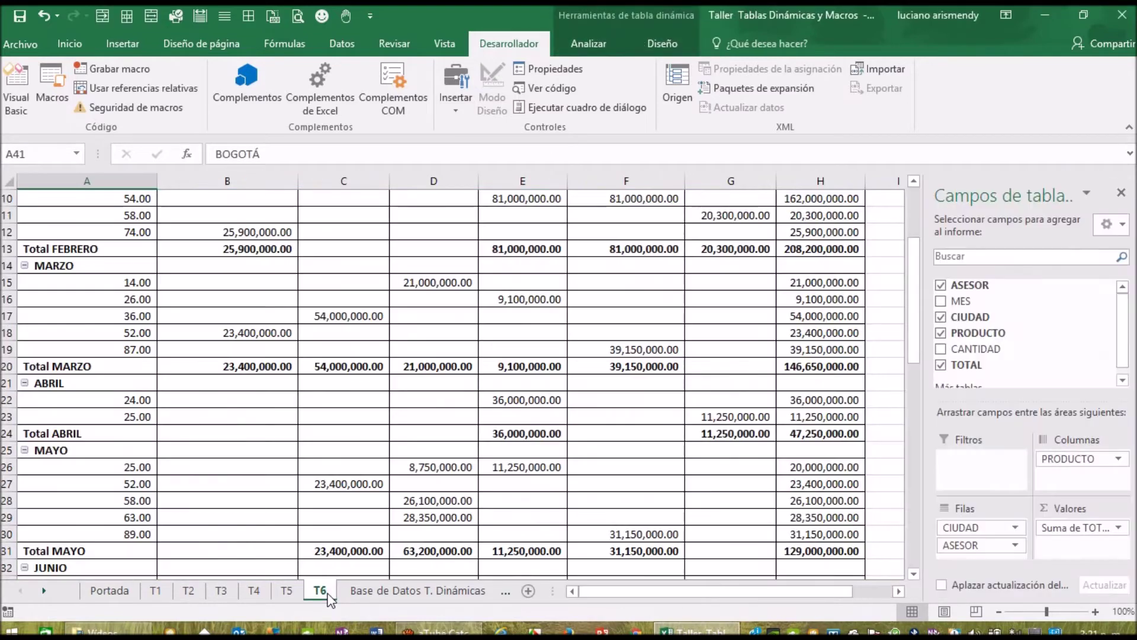
- Review the pivot table on sheet T6 and switch to the Macro Formato worksheet
scroll(418, 464, "up", 3)
scroll(418, 464, "down", 14)
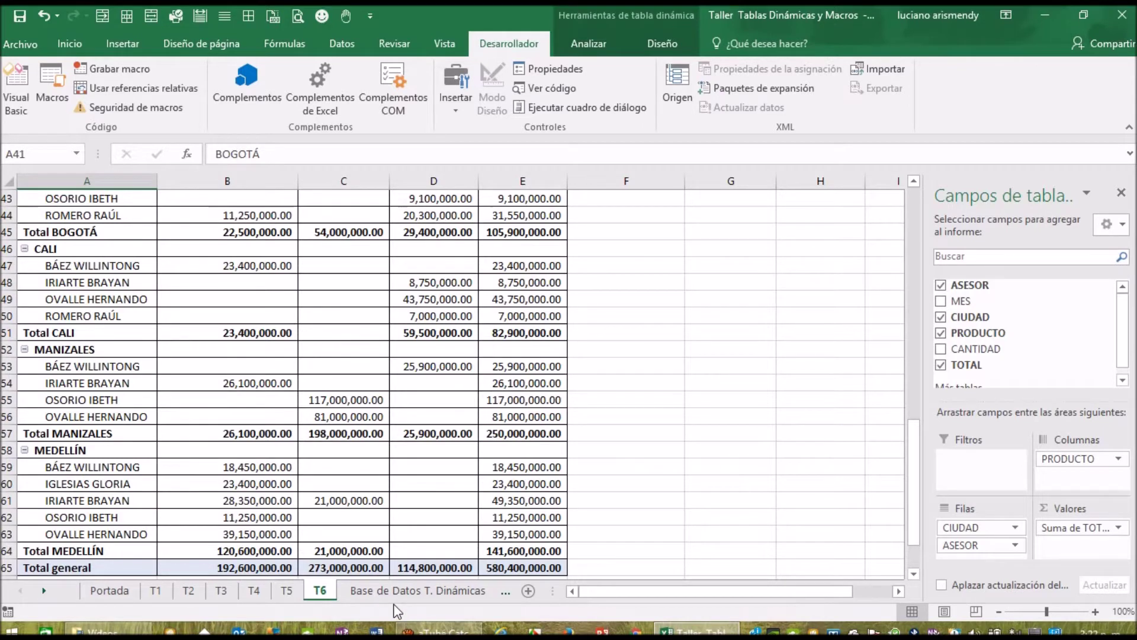
left_click(44, 590)
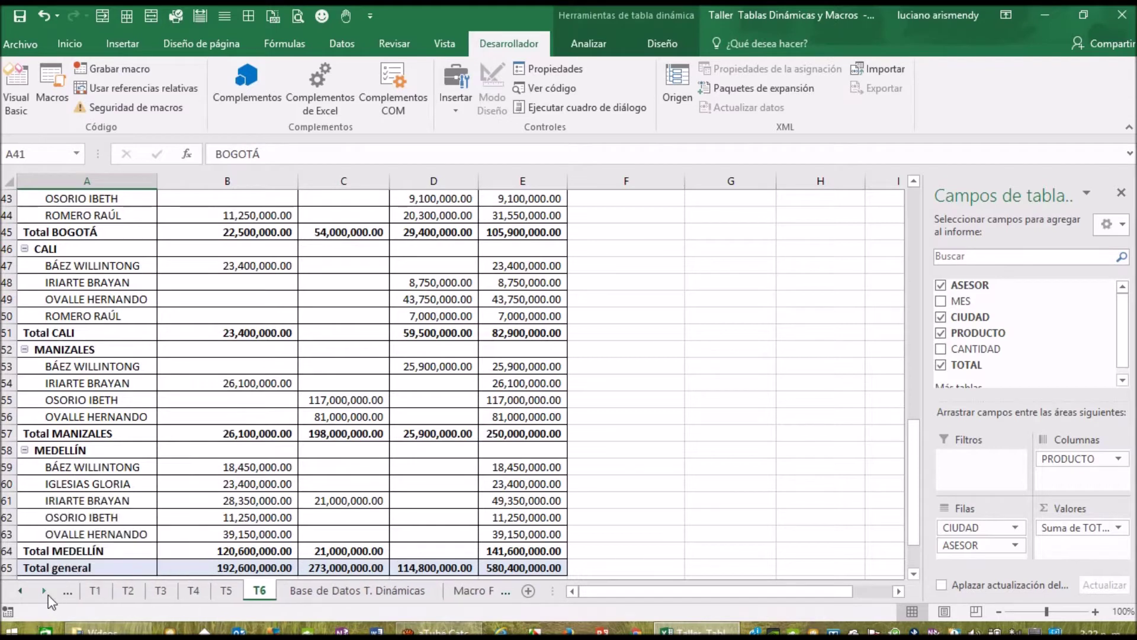
left_click(45, 591)
left_click(44, 591)
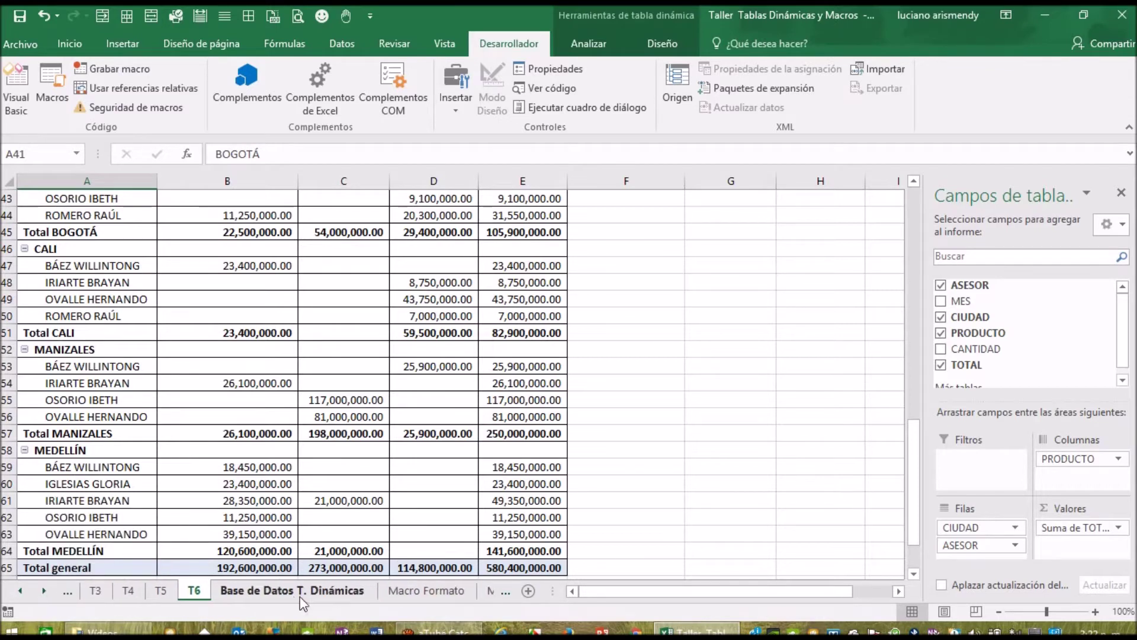
left_click(405, 589)
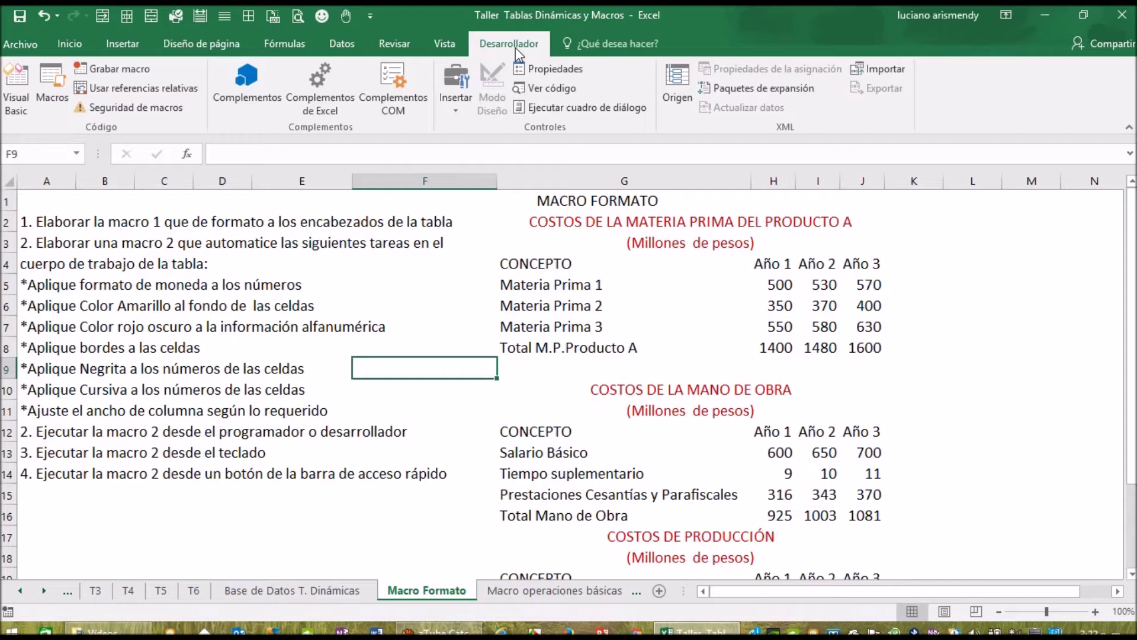
- Check in the ribbon customization options that the Desarrollador main tab is enabled, and accept the options
left_click(22, 45)
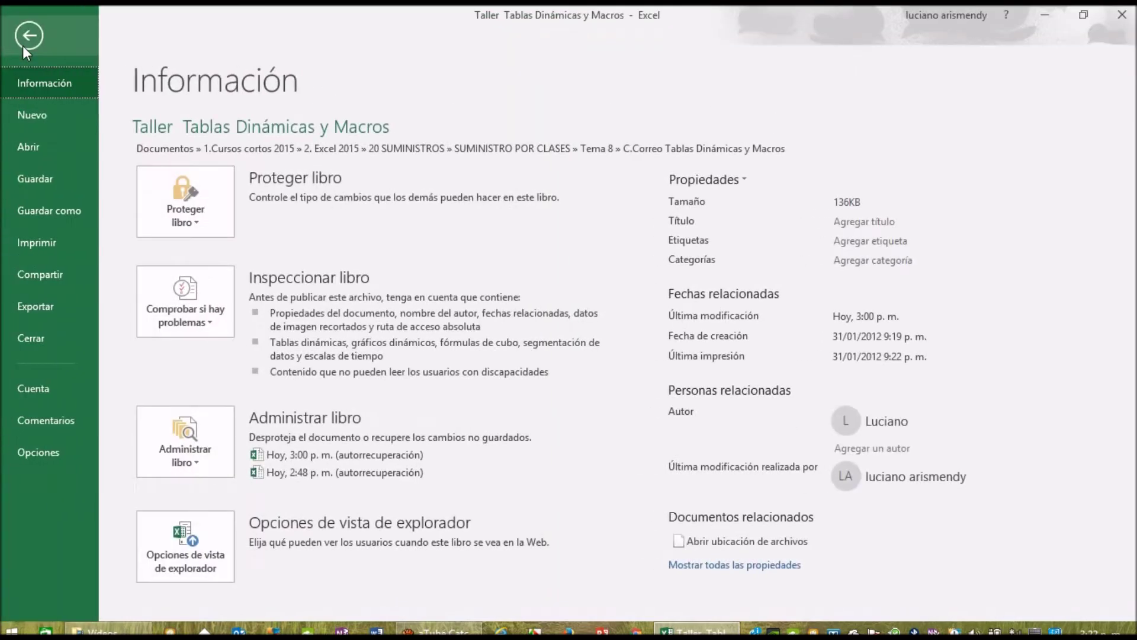
left_click(36, 452)
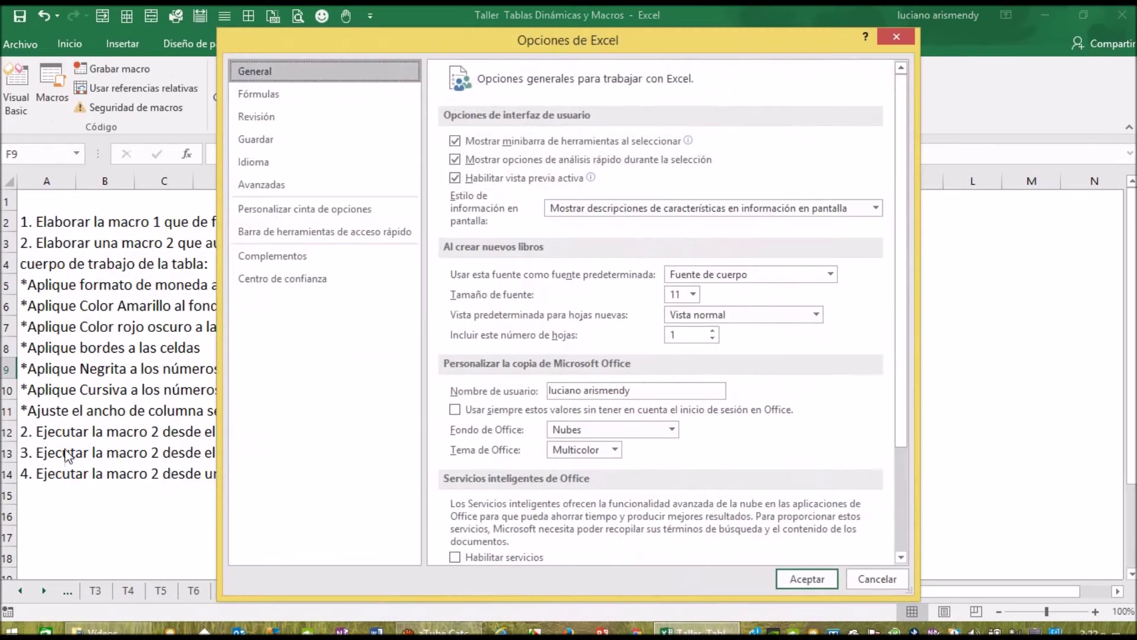
left_click(299, 212)
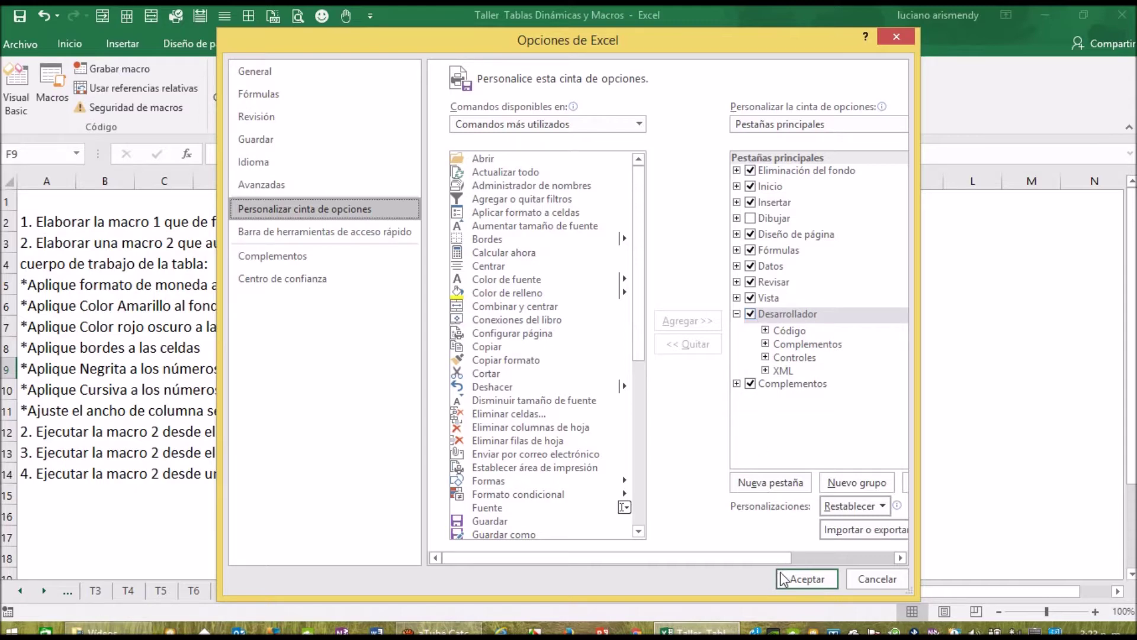
left_click(801, 574)
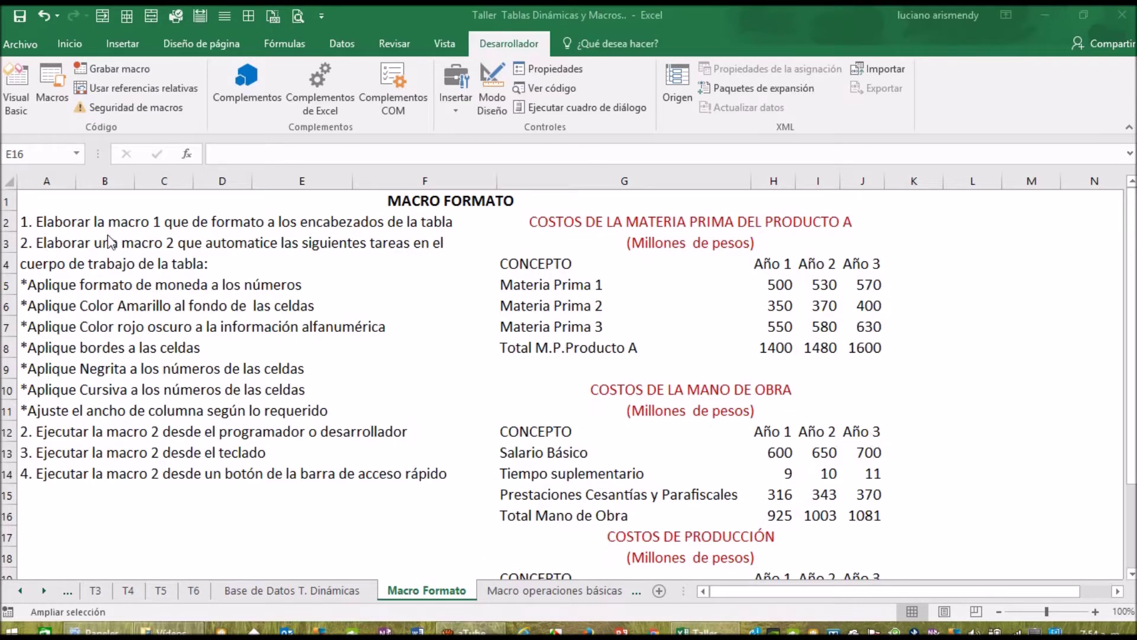
- Turn off the extend-selection mode and select the empty cell A15
left_click(22, 492)
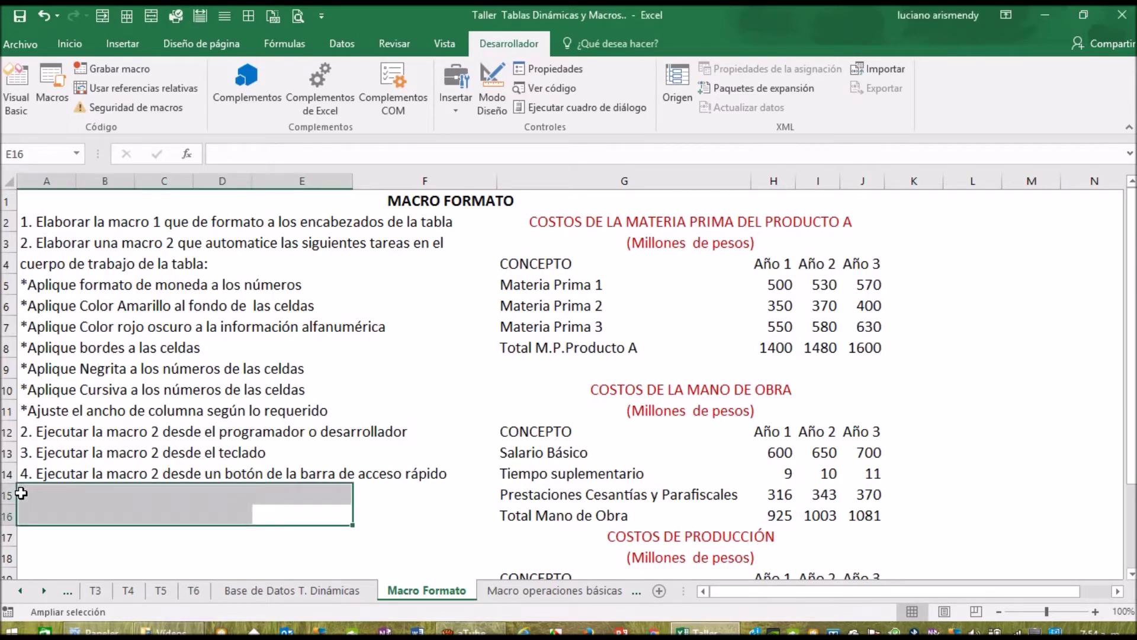
key("F8")
left_click(41, 459)
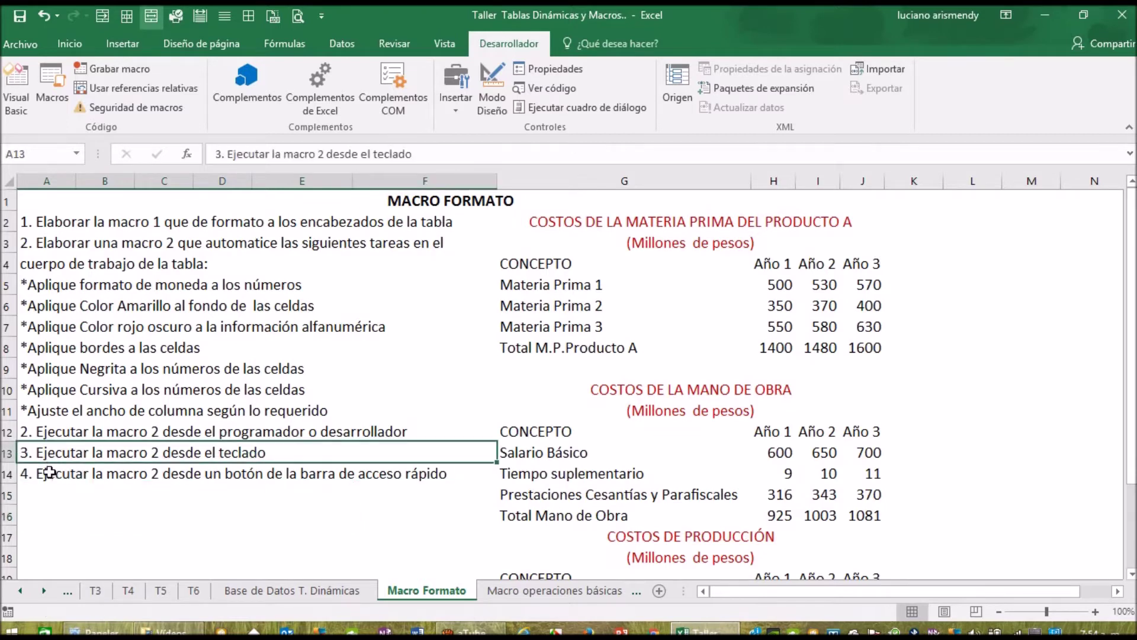
left_click(26, 495)
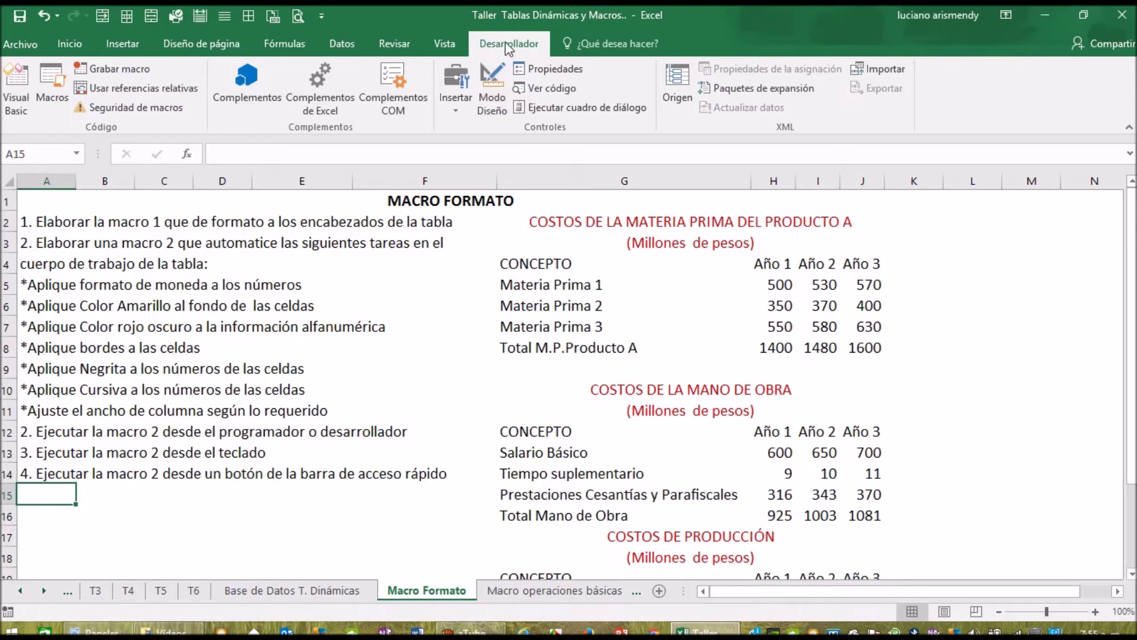
- Start setting up a new macro recording and name the macro Macro1encabezadotabla
left_click(102, 72)
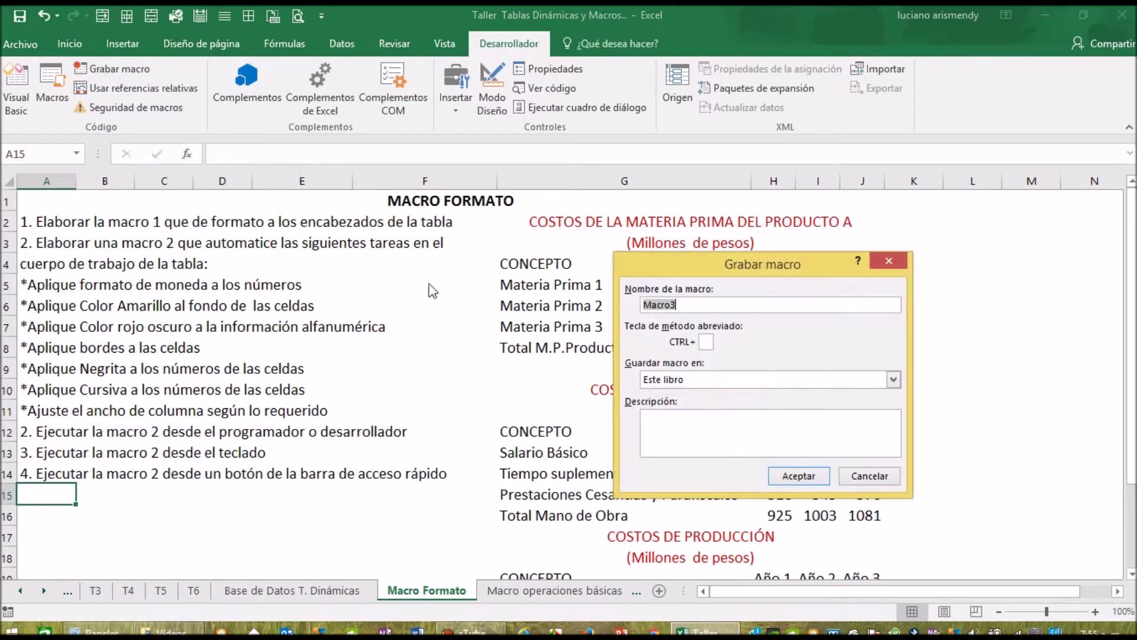
left_click(689, 303)
key("BackSpace")
type("1encabezadostabl")
key("BackSpace")
key("BackSpace")
key("BackSpace")
key("BackSpace")
key("BackSpace")
type("tabla")
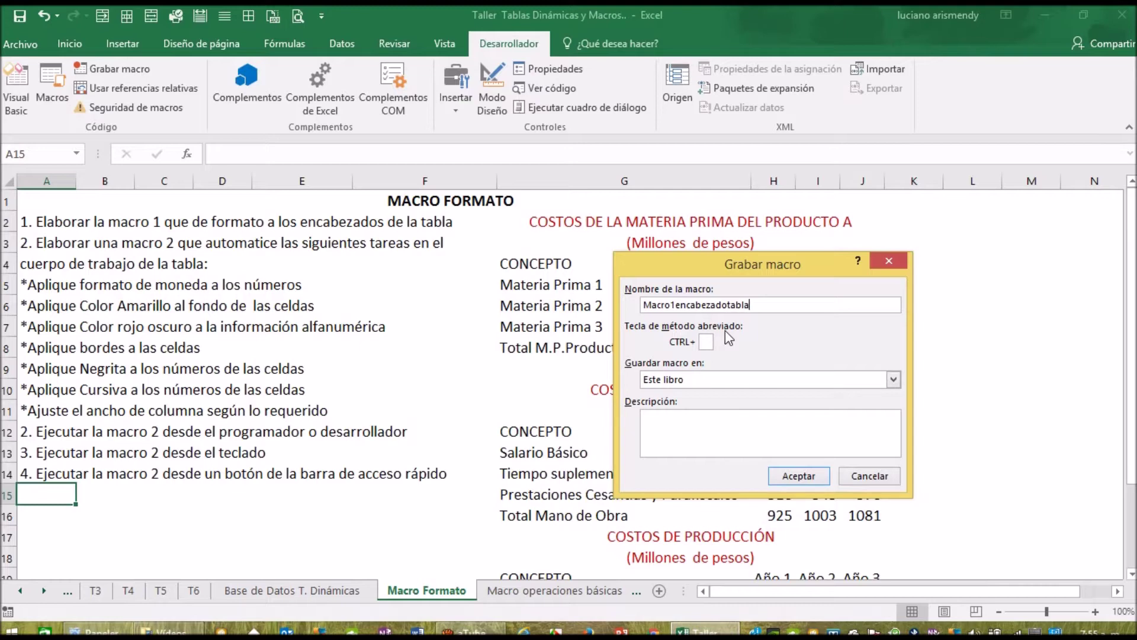
- Assign the macro shortcut Ctrl+a, enter the description "Aplica formato a la primera fila de una tabla" and start recording
key("Tab")
type("a")
left_click(699, 428)
type("Aplica formato a ")
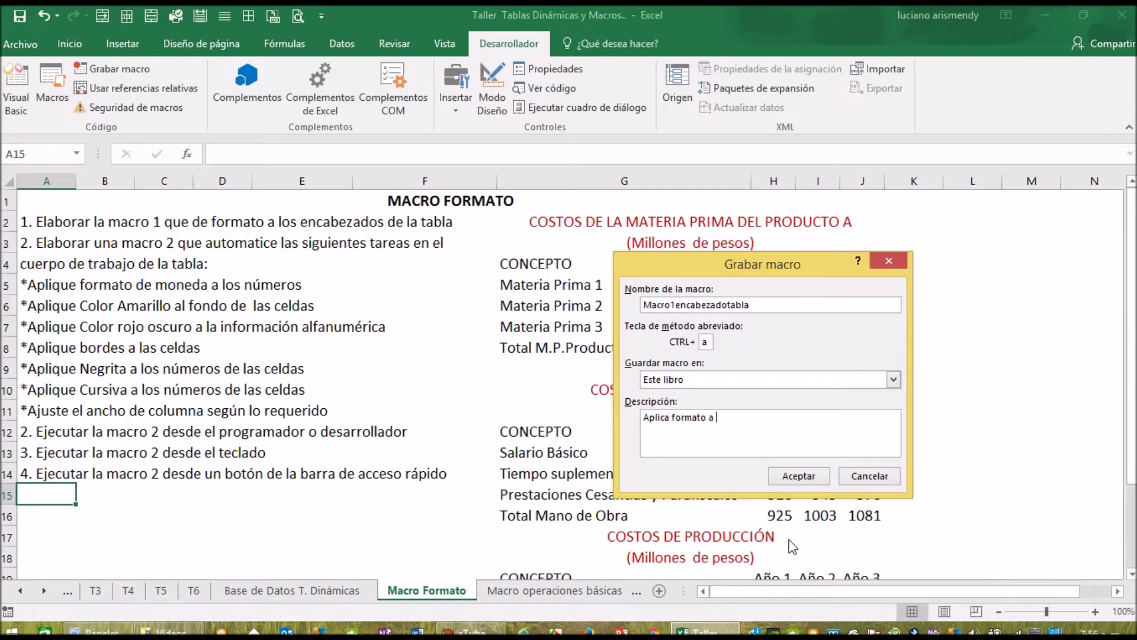
type("la primera fila de una t")
type("abla")
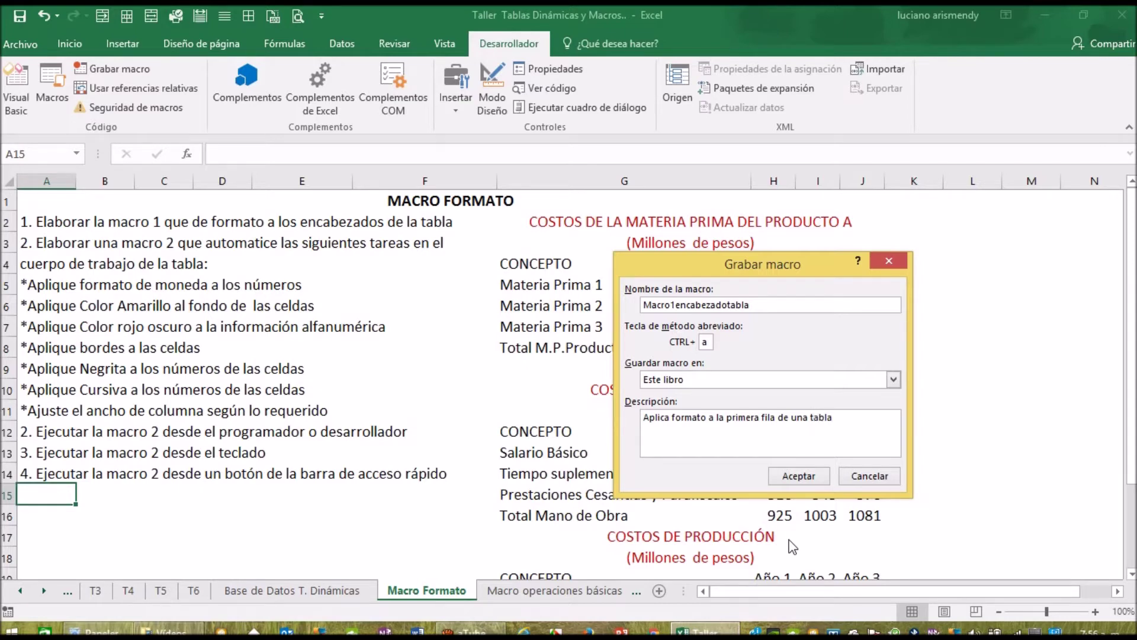
left_click(805, 479)
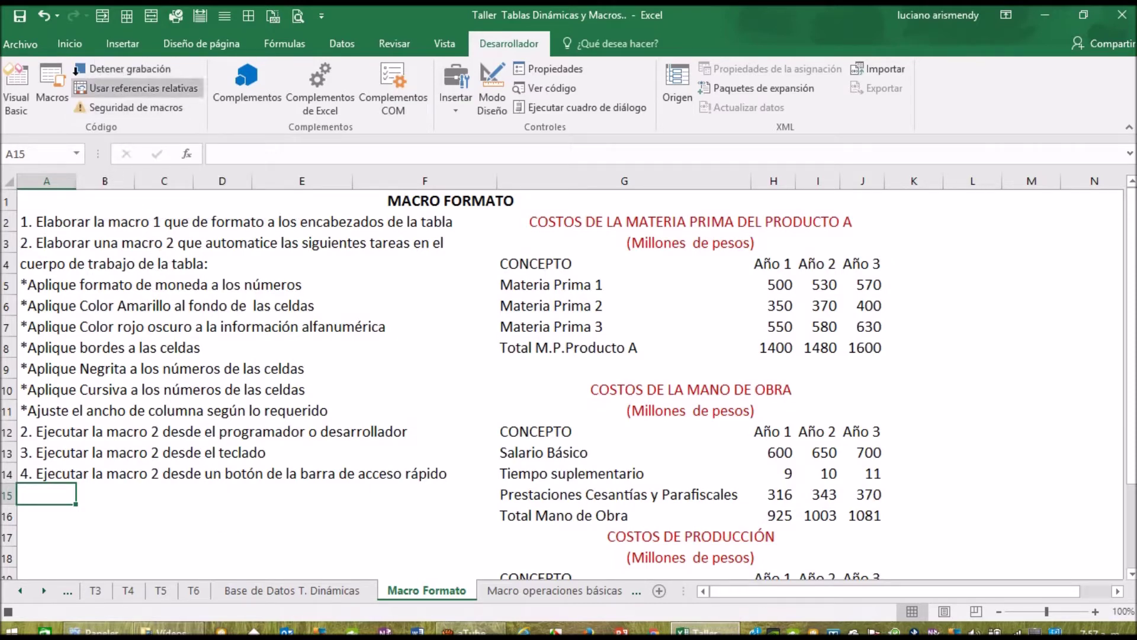
- Give cell A15 an orange fill and a blue font color
left_click(69, 50)
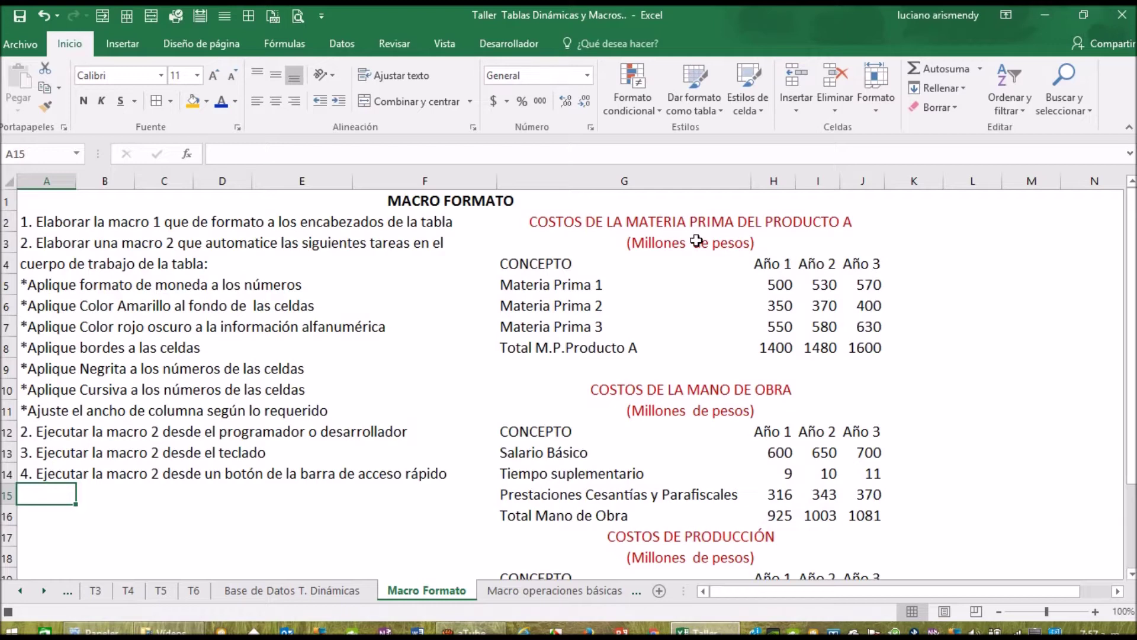
left_click(196, 109)
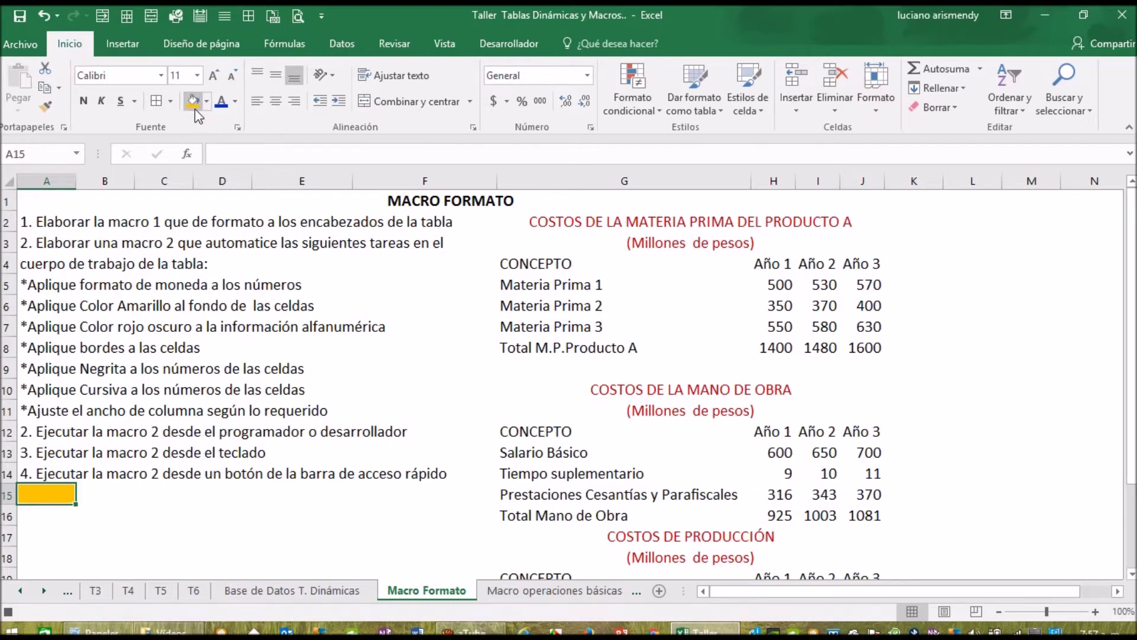
left_click(236, 101)
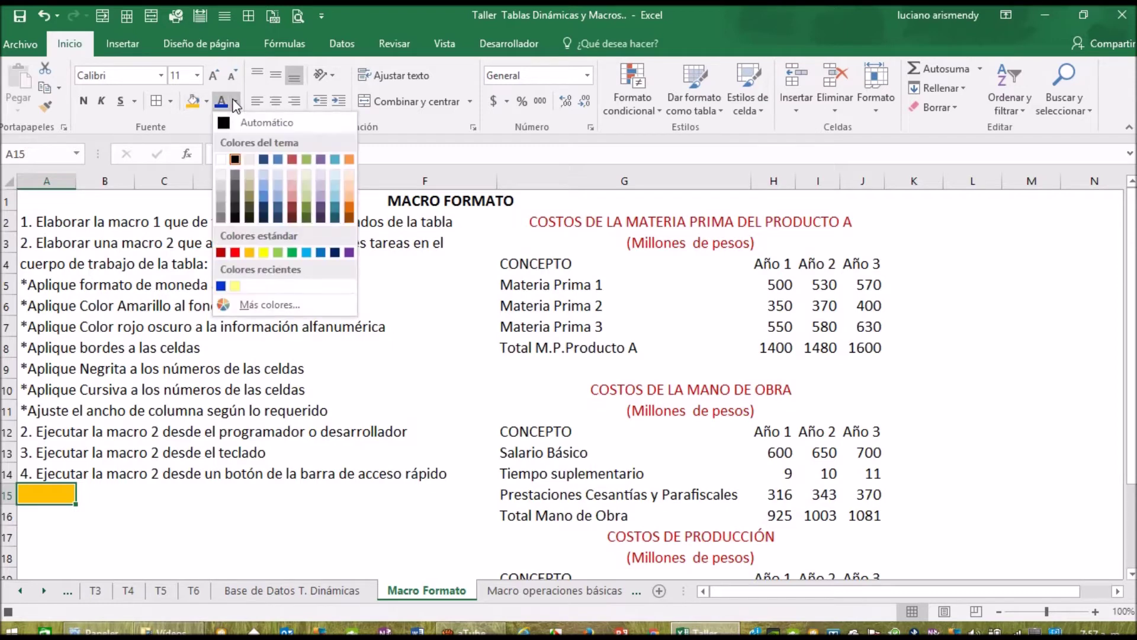
left_click(221, 286)
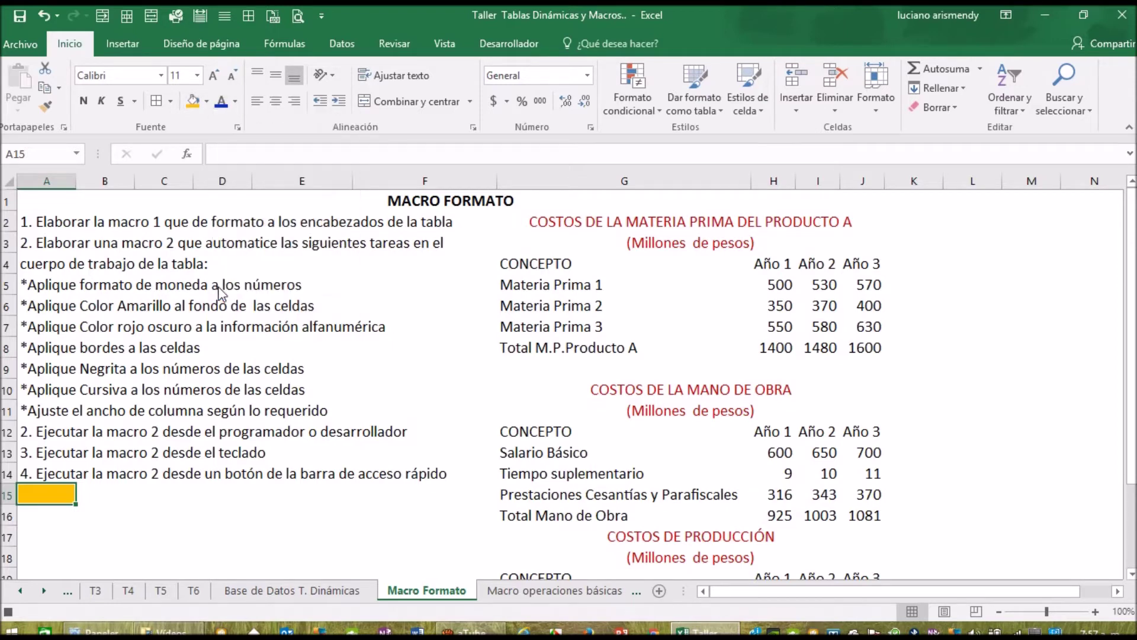
- Format cell A15 with the Algerian font at size 12, cell borders, centered alignment and bold
left_click(161, 75)
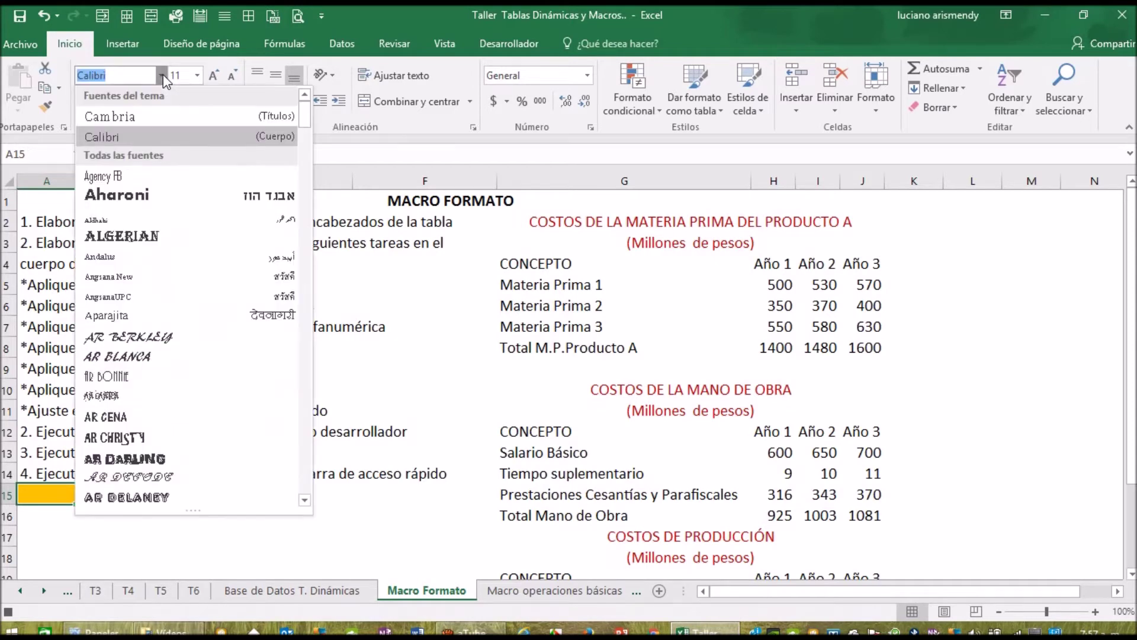
left_click(136, 236)
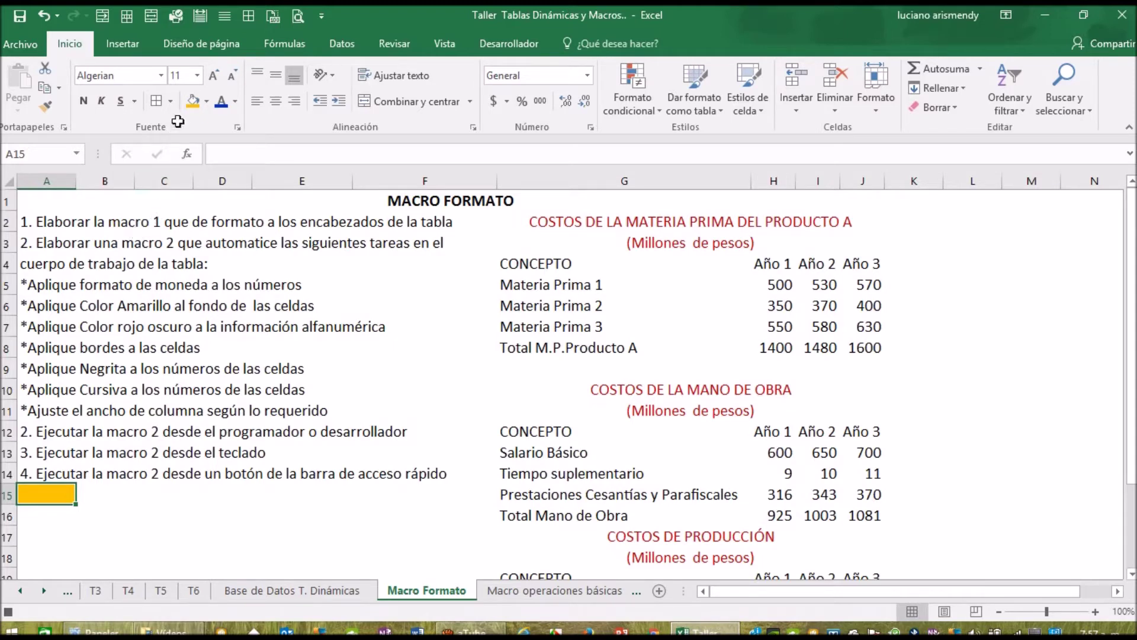
left_click(196, 76)
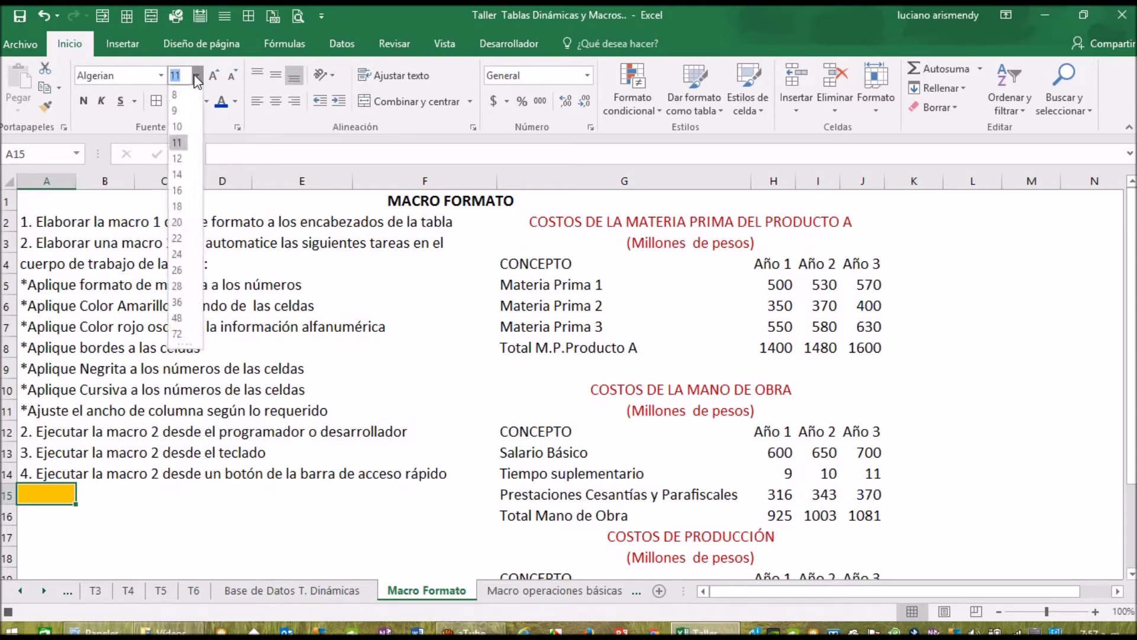
left_click(176, 159)
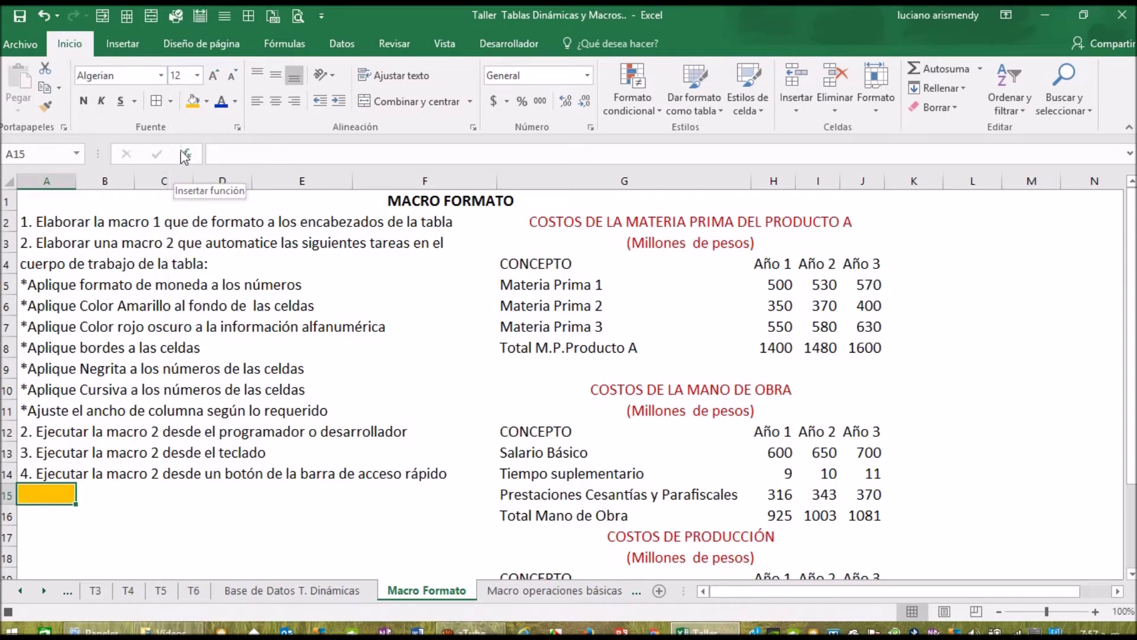
left_click(156, 102)
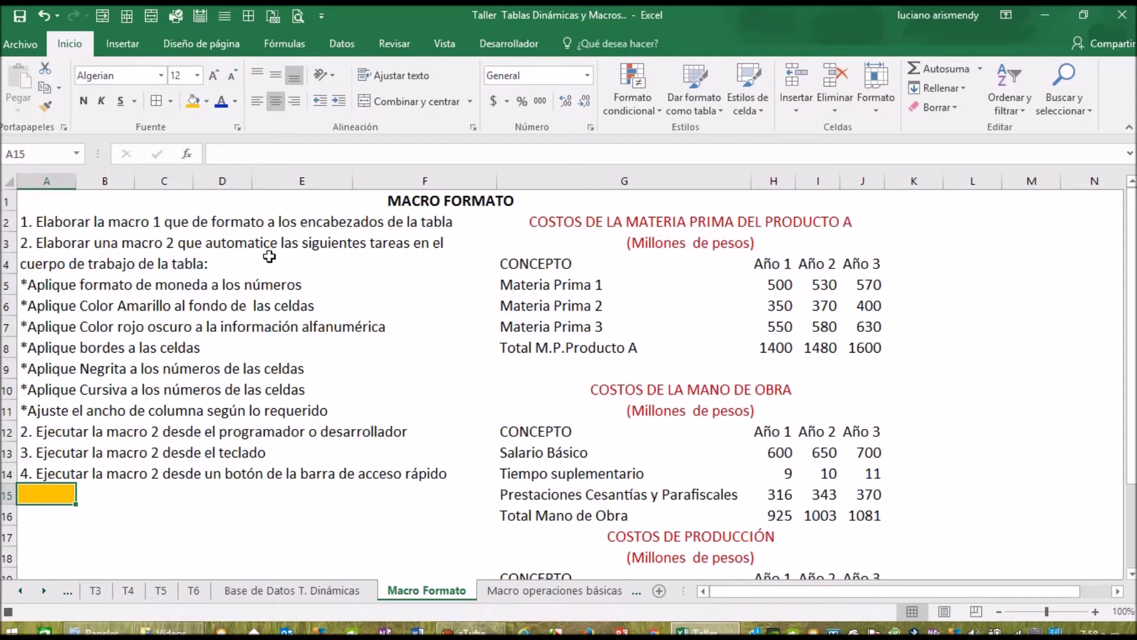
left_click(84, 103)
- Auto-fit the width of all columns on the sheet and stop the macro recording
left_click(9, 180)
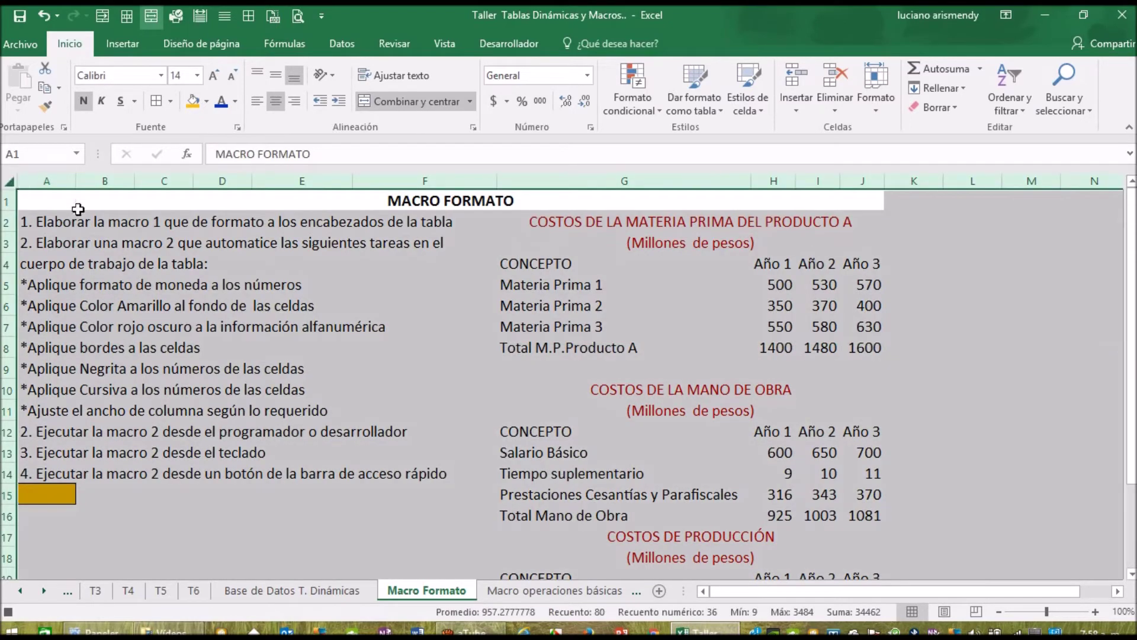
left_click(193, 182)
double_click(250, 178)
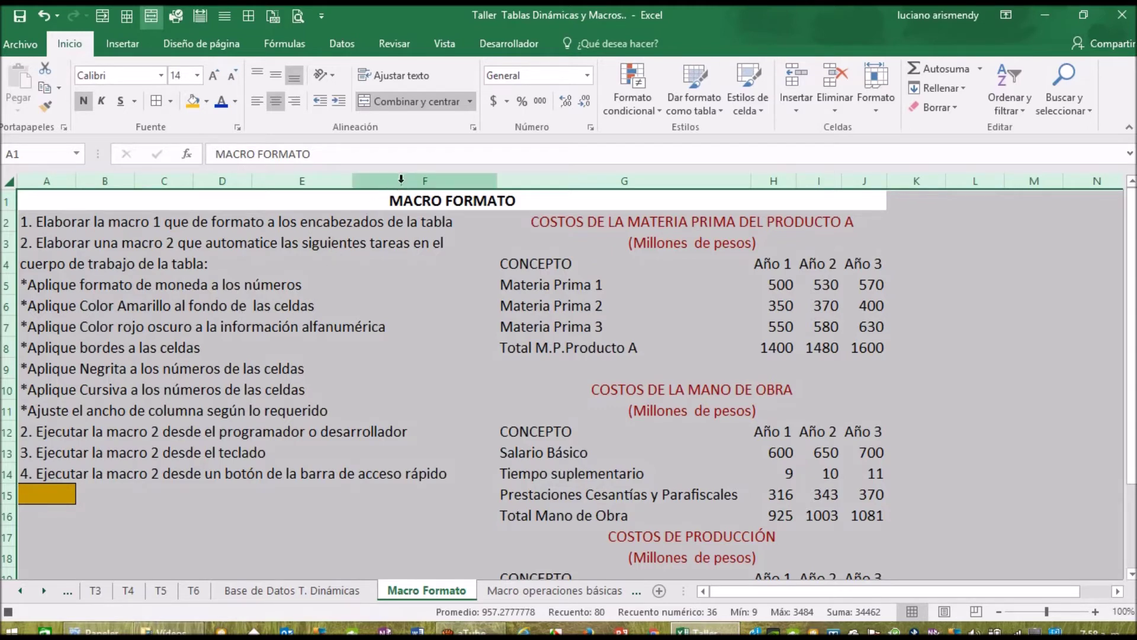
left_click(505, 45)
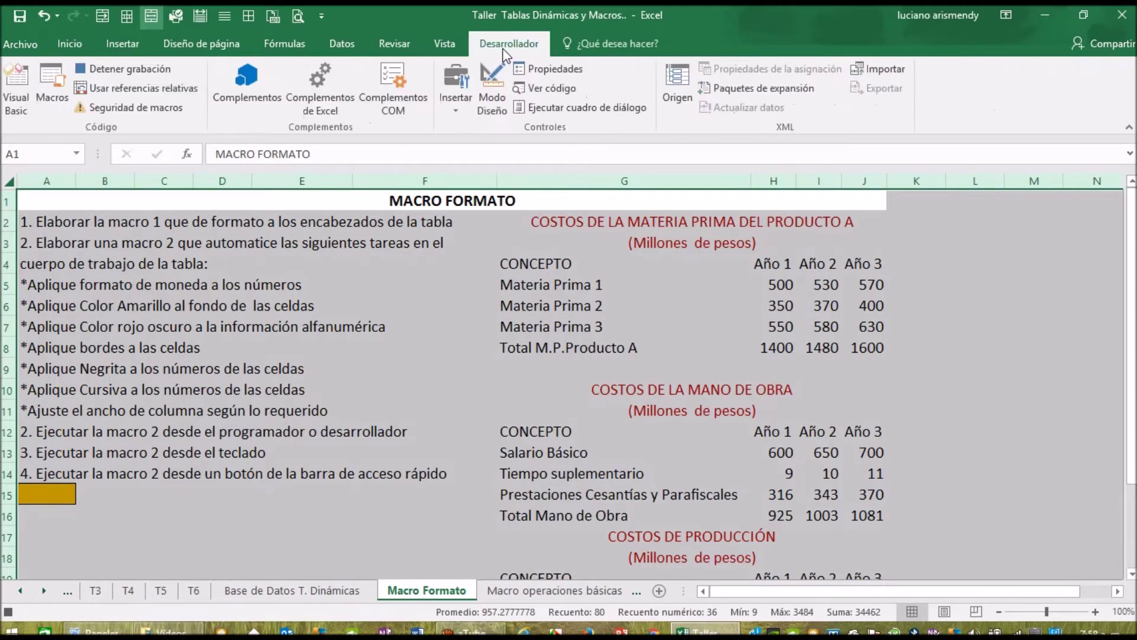
left_click(122, 76)
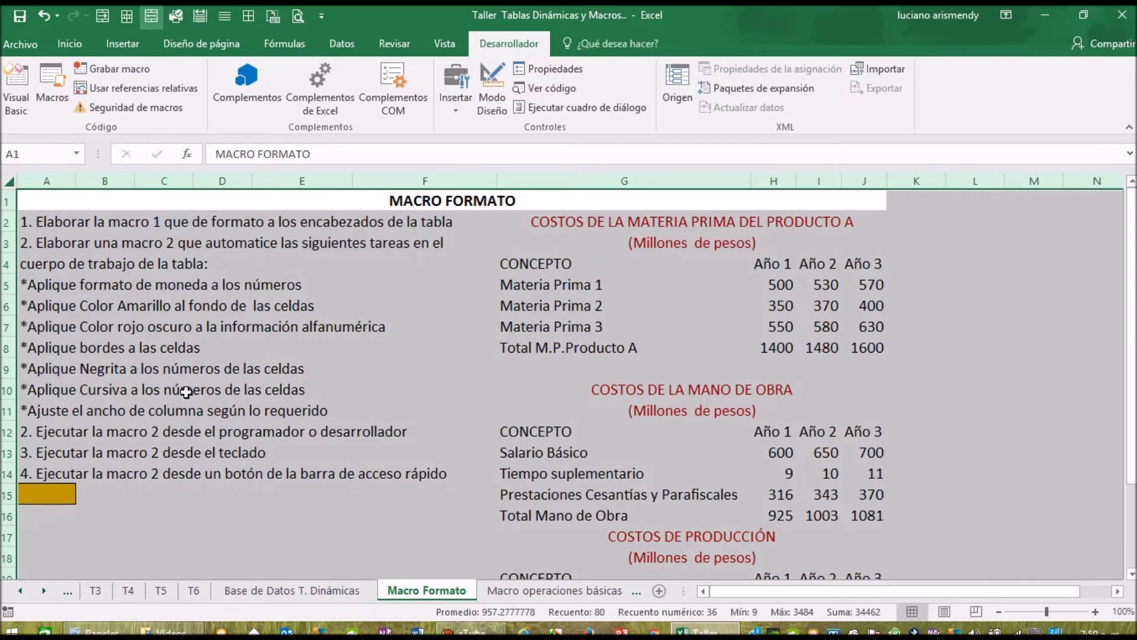
- Run Macro1encabezadotabla on the header row G4:J4 of the raw material cost table
left_click(516, 265)
left_click_drag(515, 266, 850, 270)
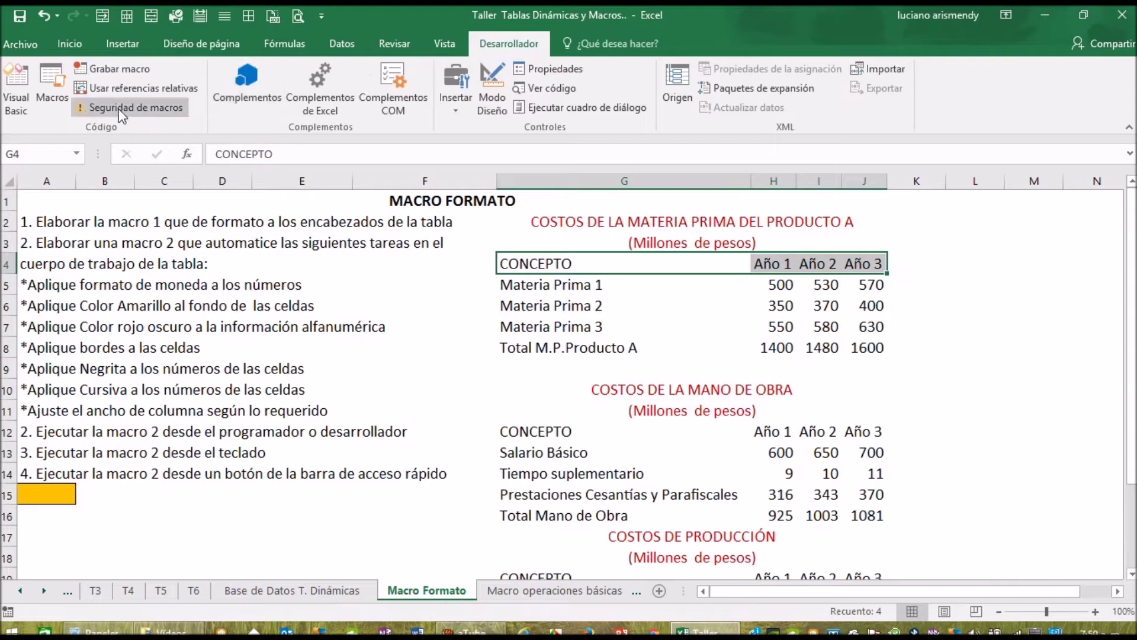
left_click(47, 77)
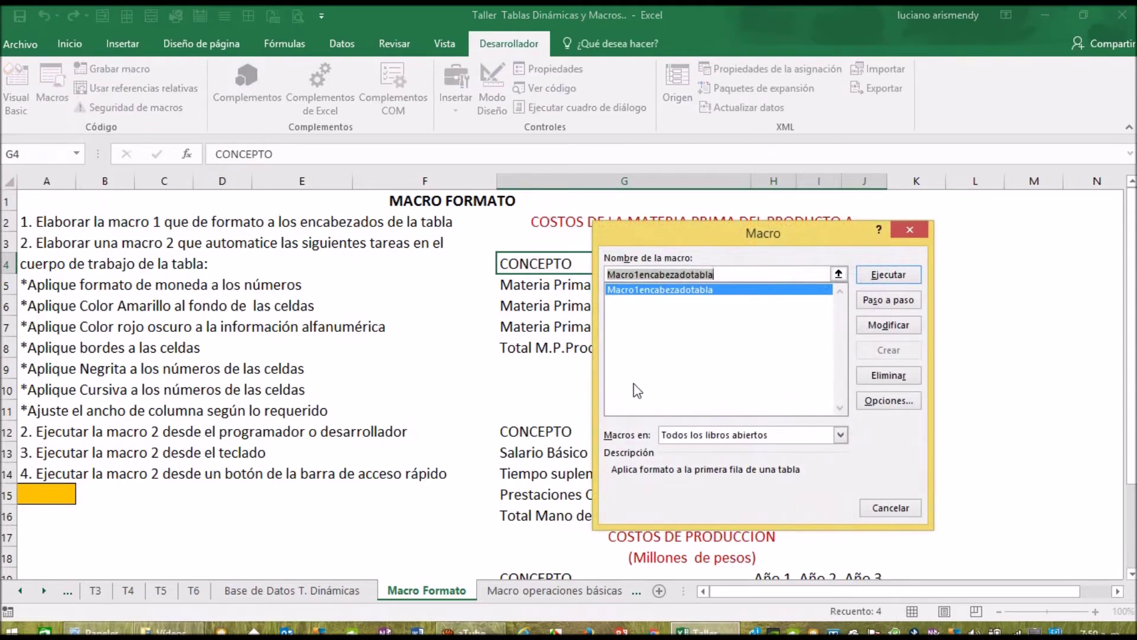
left_click(894, 275)
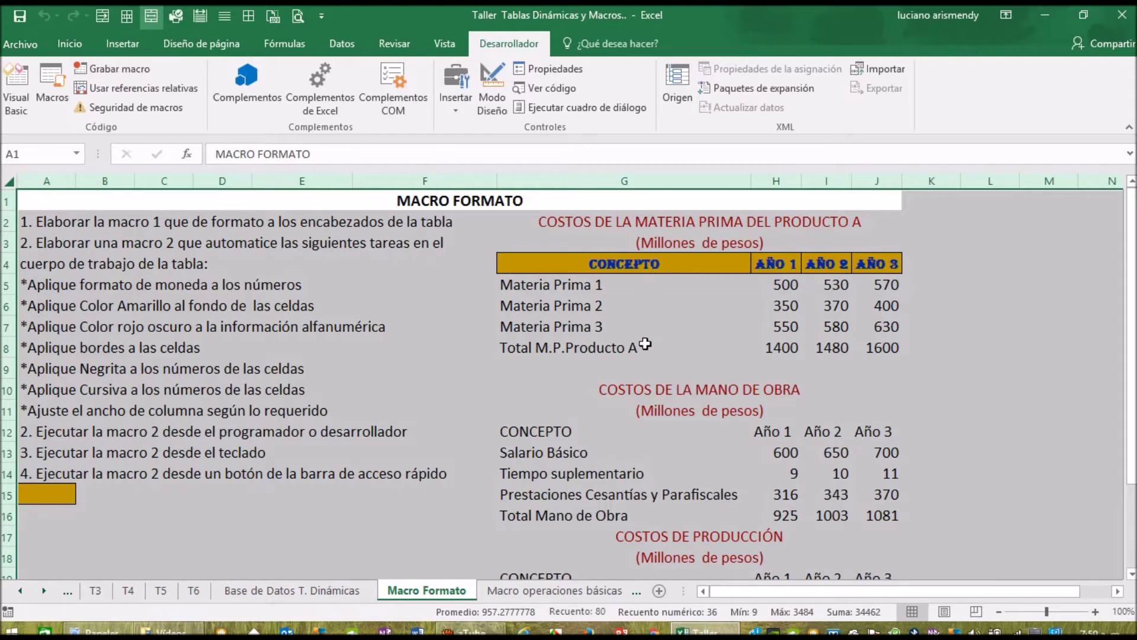
- Run Macro1encabezadotabla on the header row G12:J12 of the labor cost table
left_click(541, 438)
left_click_drag(710, 437, 858, 432)
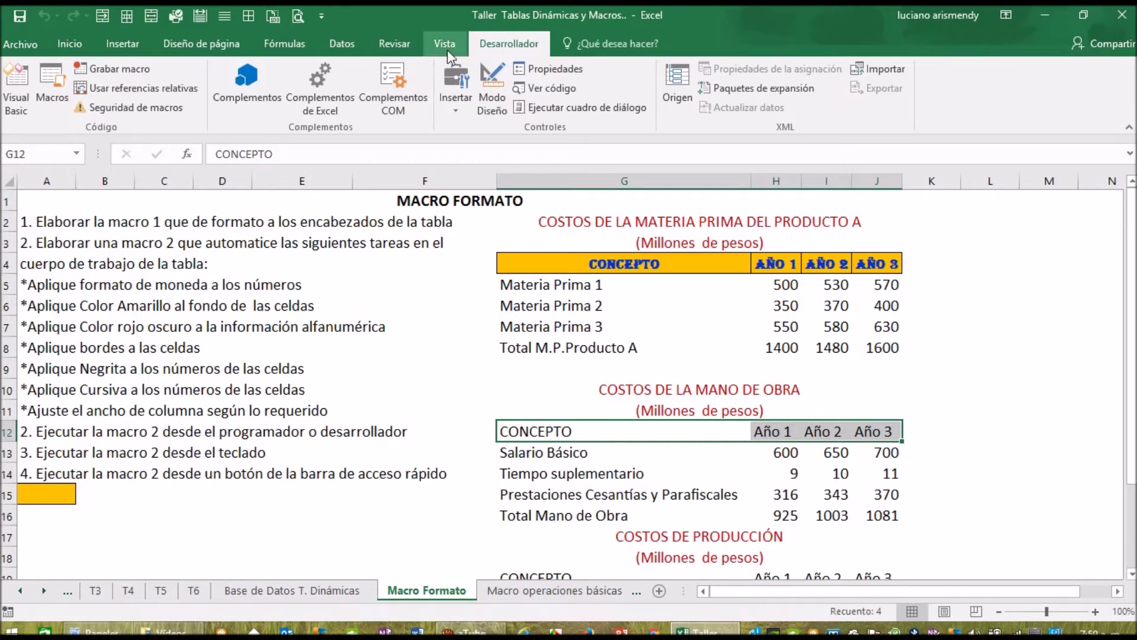
left_click(45, 77)
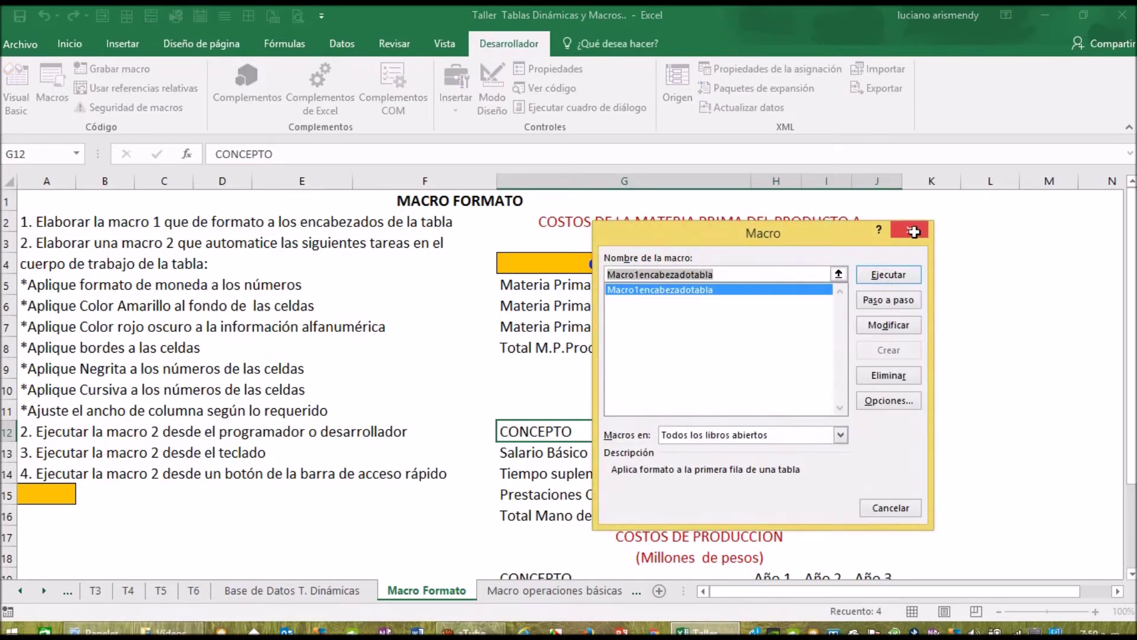
left_click(914, 232)
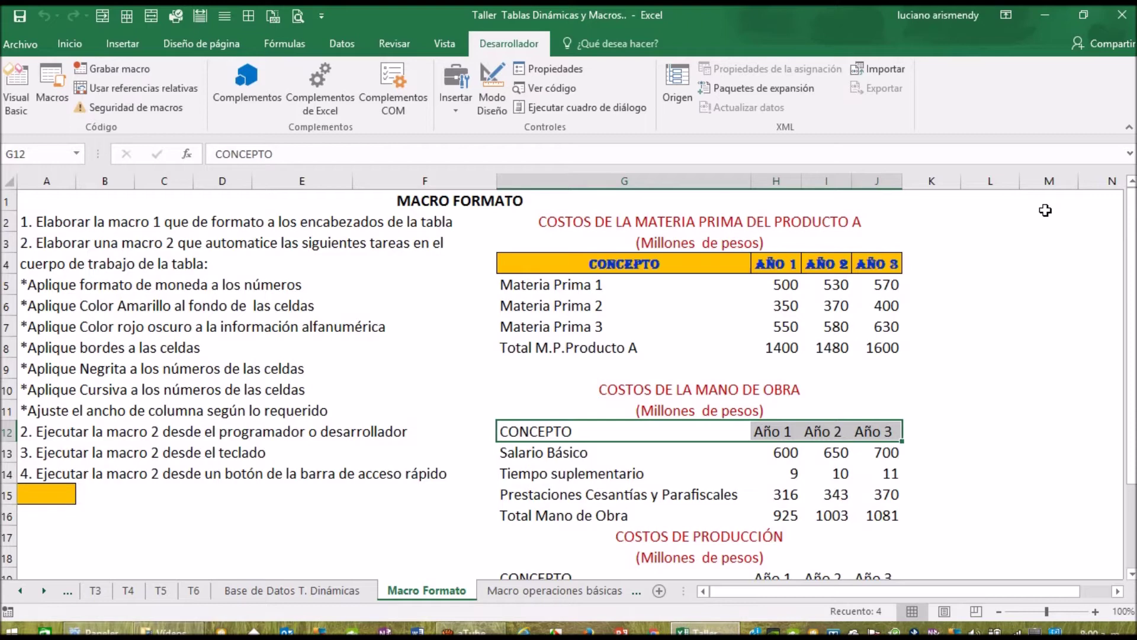
key("ctrl+m")
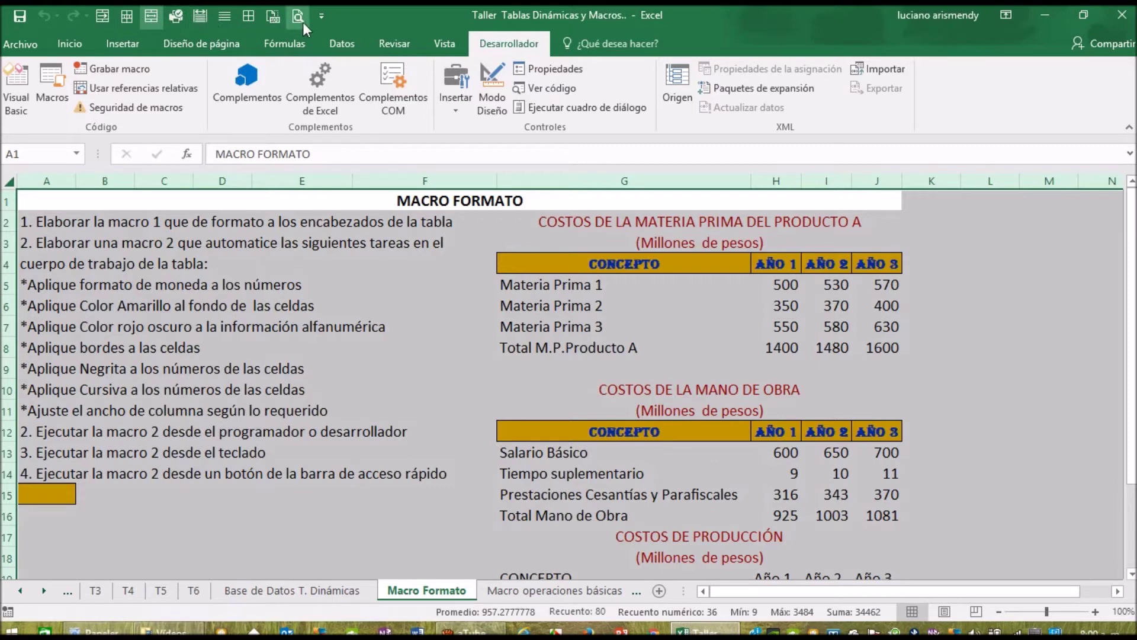
- Add Macro1encabezadotabla from the macro commands to the Quick Access Toolbar
left_click(320, 17)
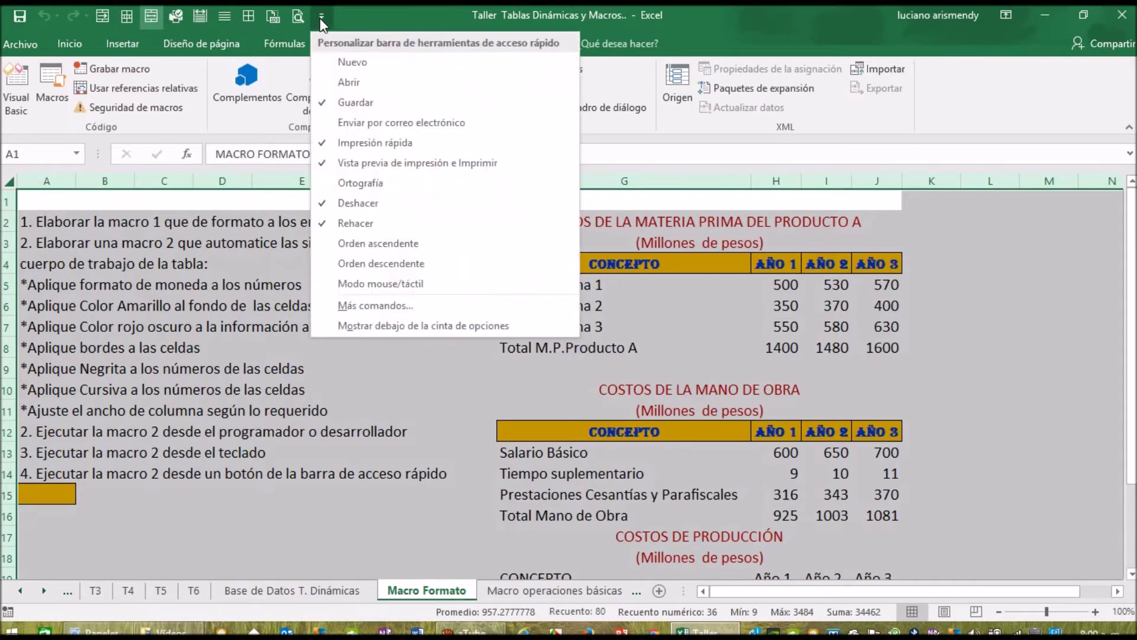
left_click(366, 307)
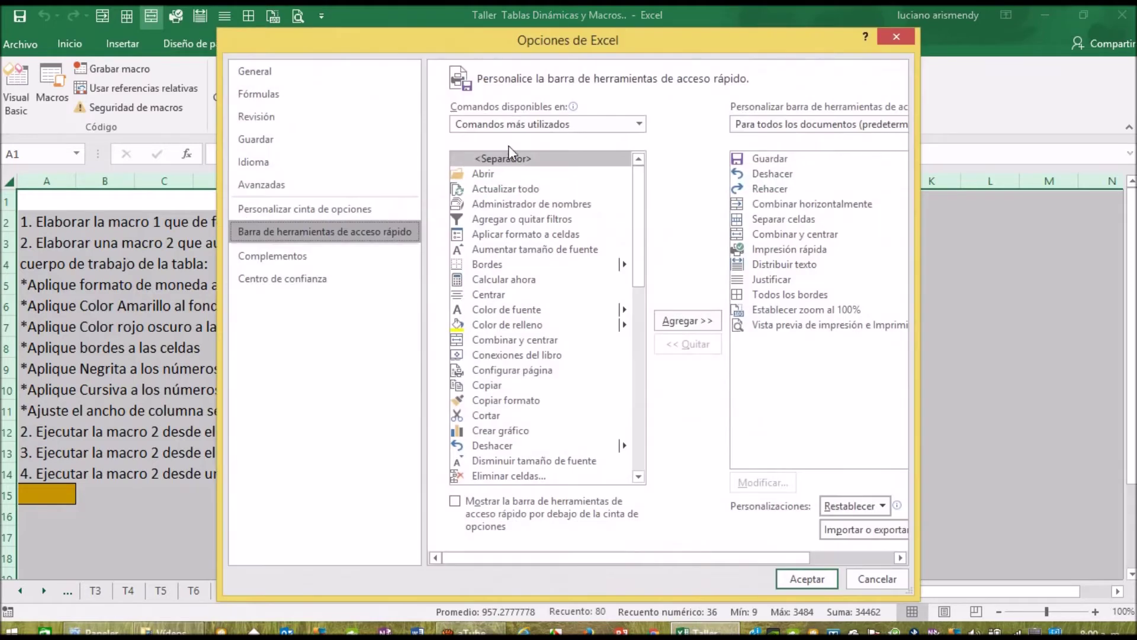
left_click(638, 123)
left_click(482, 191)
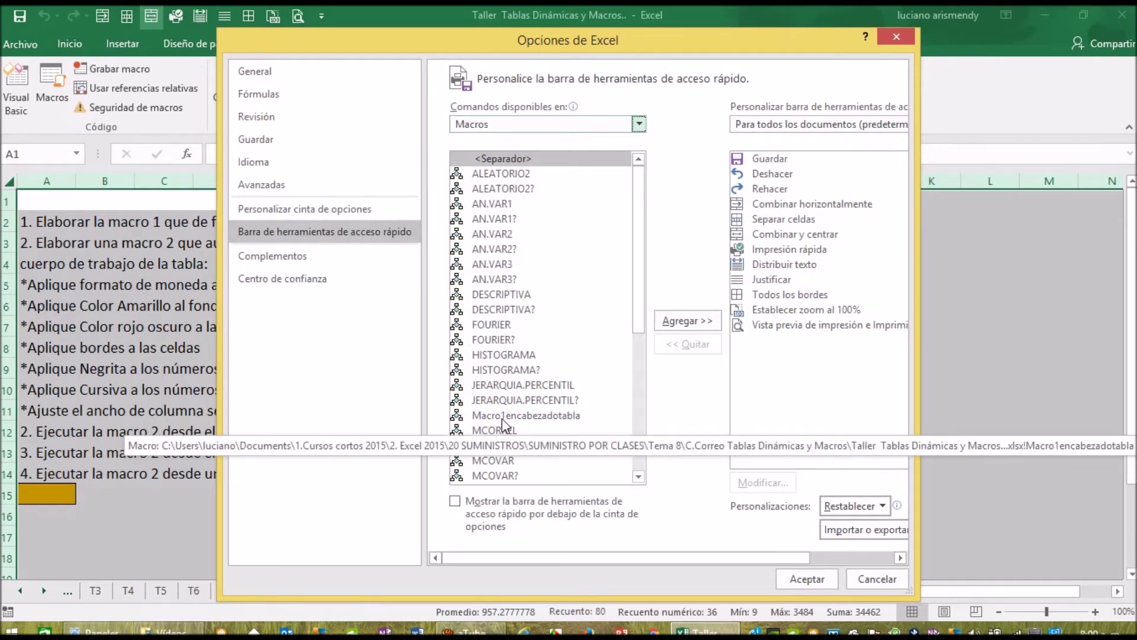
left_click(546, 418)
left_click(687, 320)
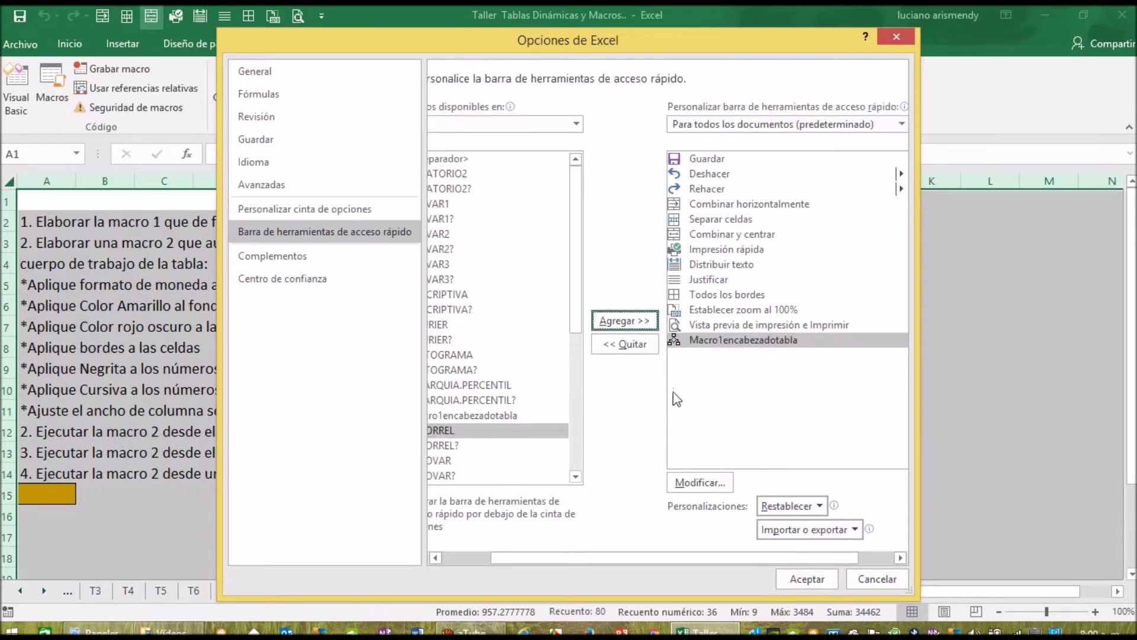
- Give the Macro1encabezadotabla toolbar button the yellow smiley symbol and apply the toolbar customization
left_click(700, 482)
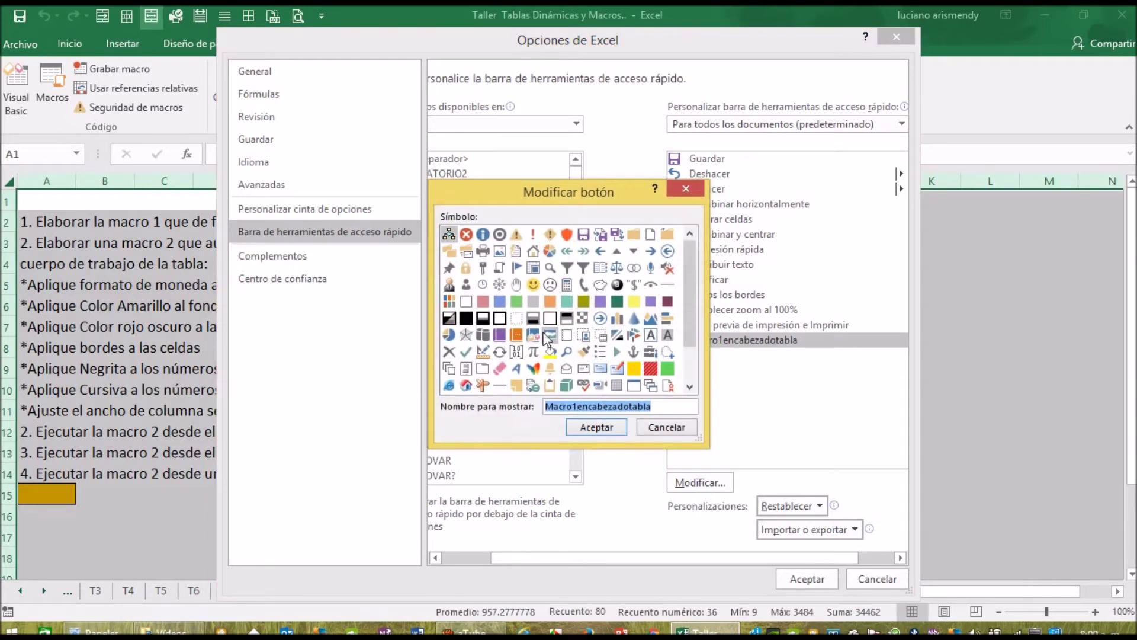
left_click(533, 285)
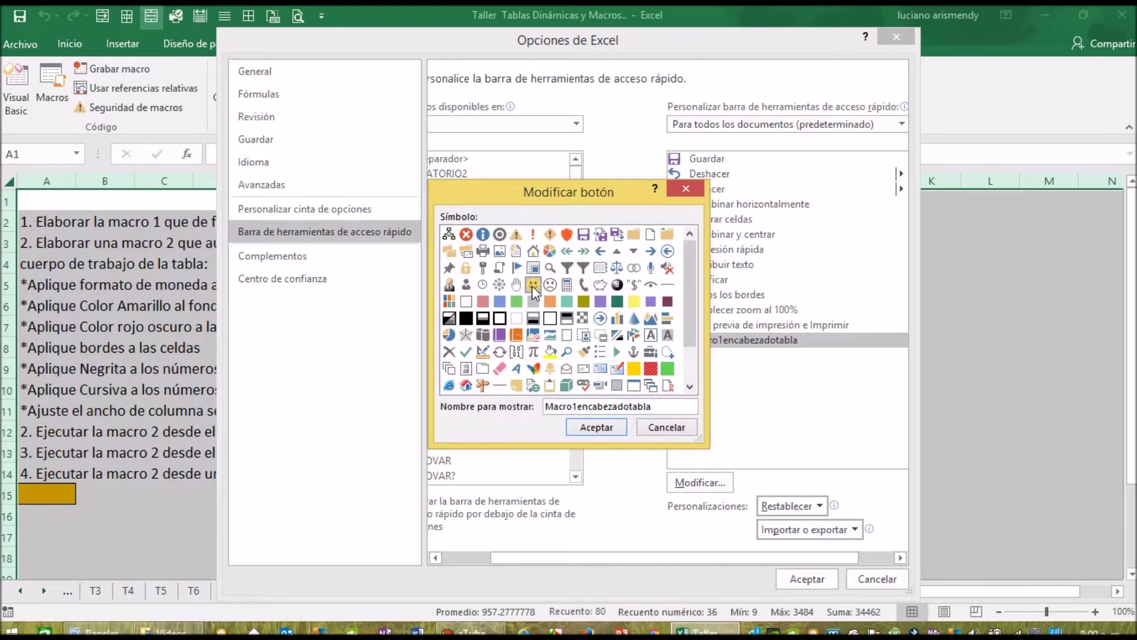
left_click(597, 427)
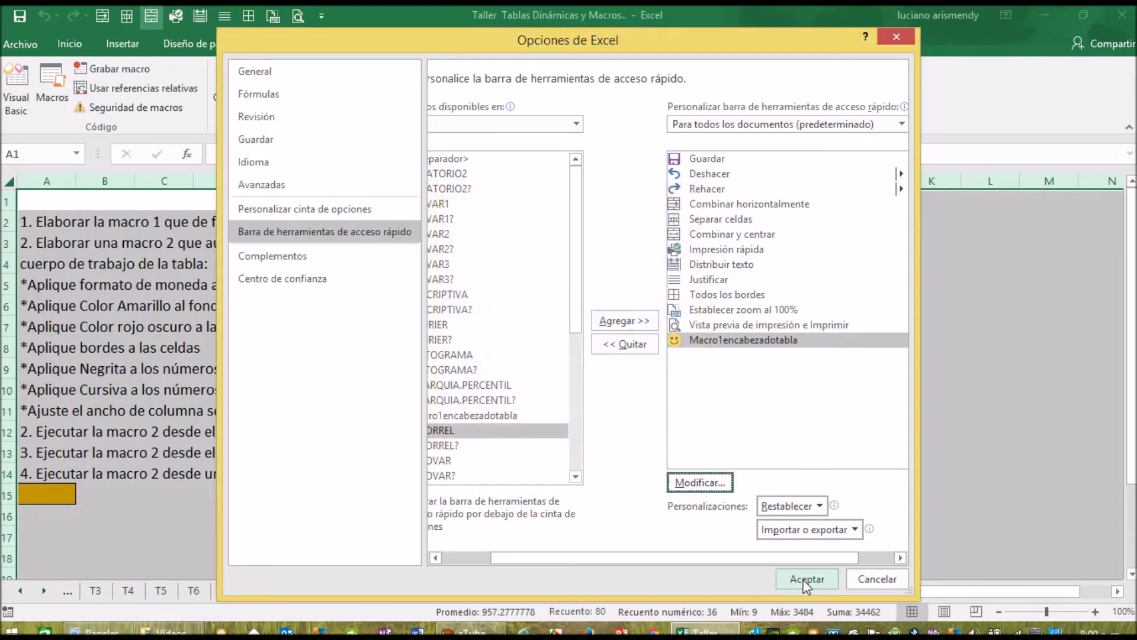
left_click(805, 580)
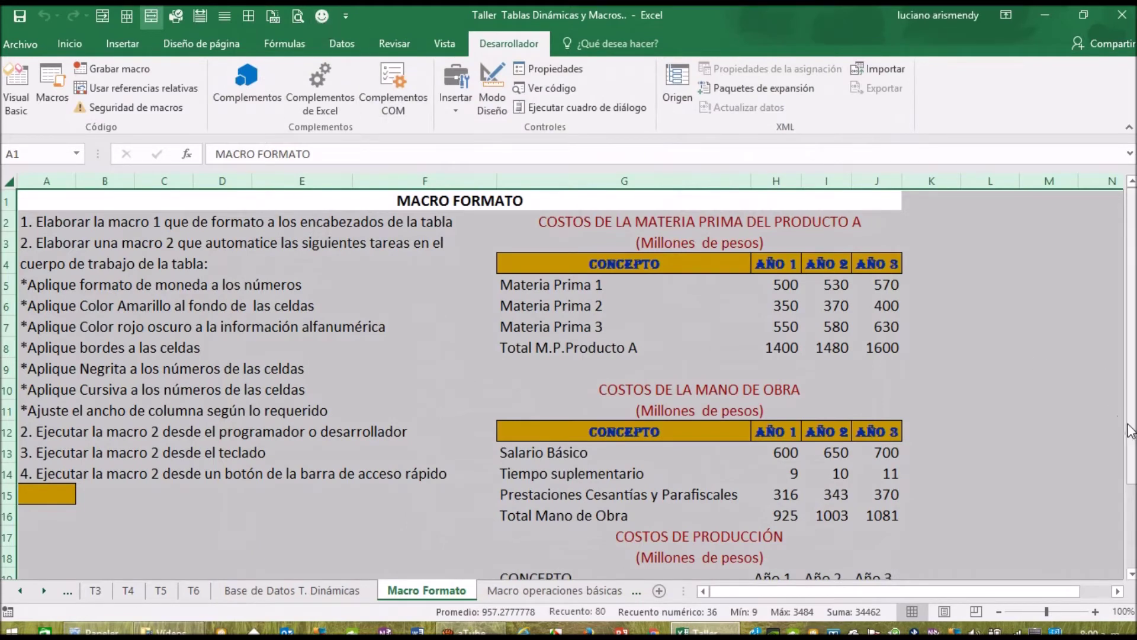
- Run Macro1encabezadotabla from its Quick Access Toolbar button on the header row G19:J19 of the production cost table
left_click_drag(1132, 432, 1133, 447)
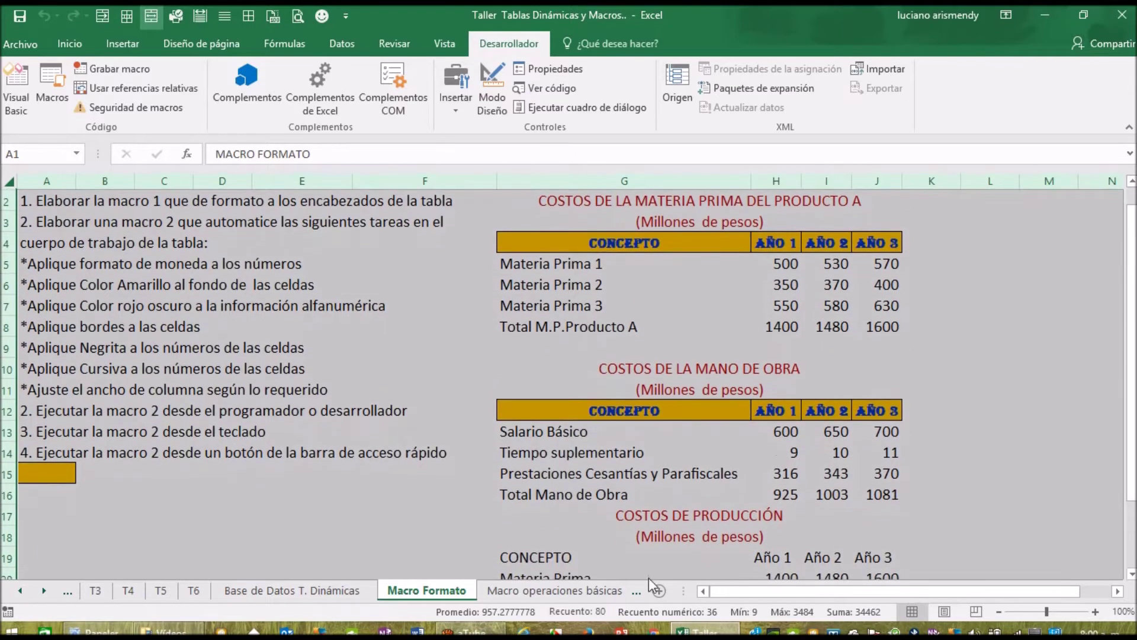
left_click_drag(544, 561, 875, 562)
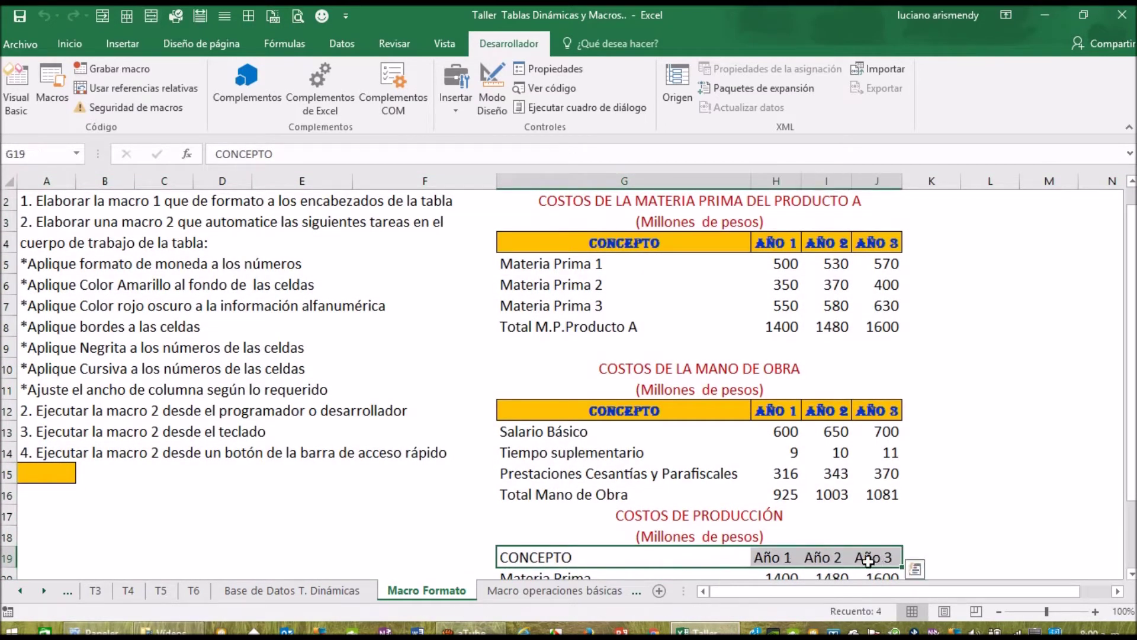
left_click(323, 17)
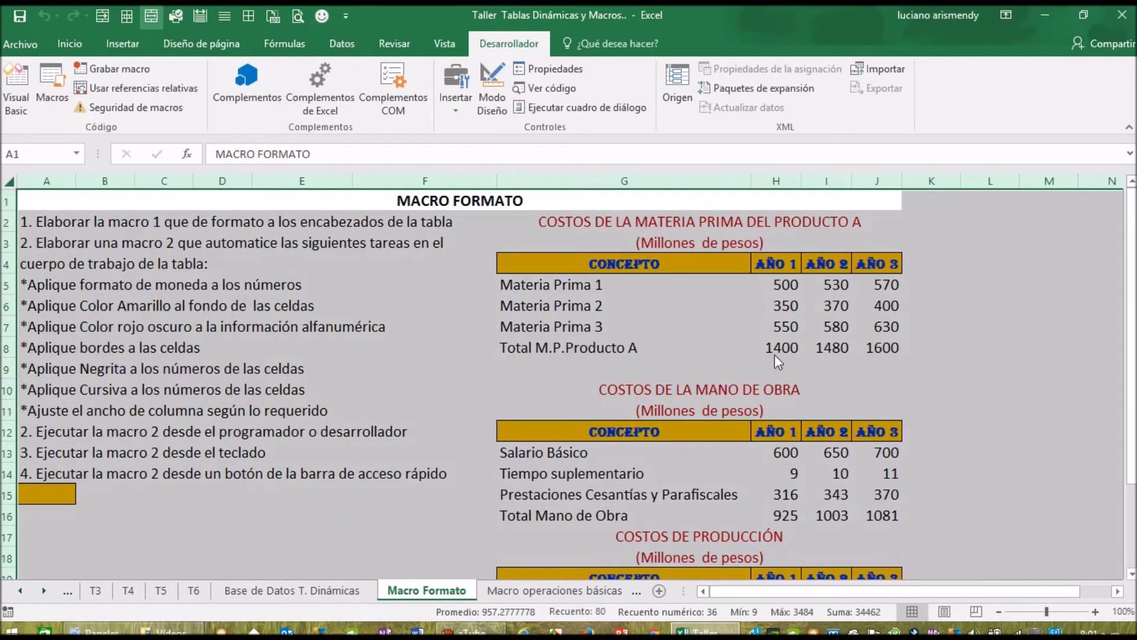
scroll(774, 354, "down", 1)
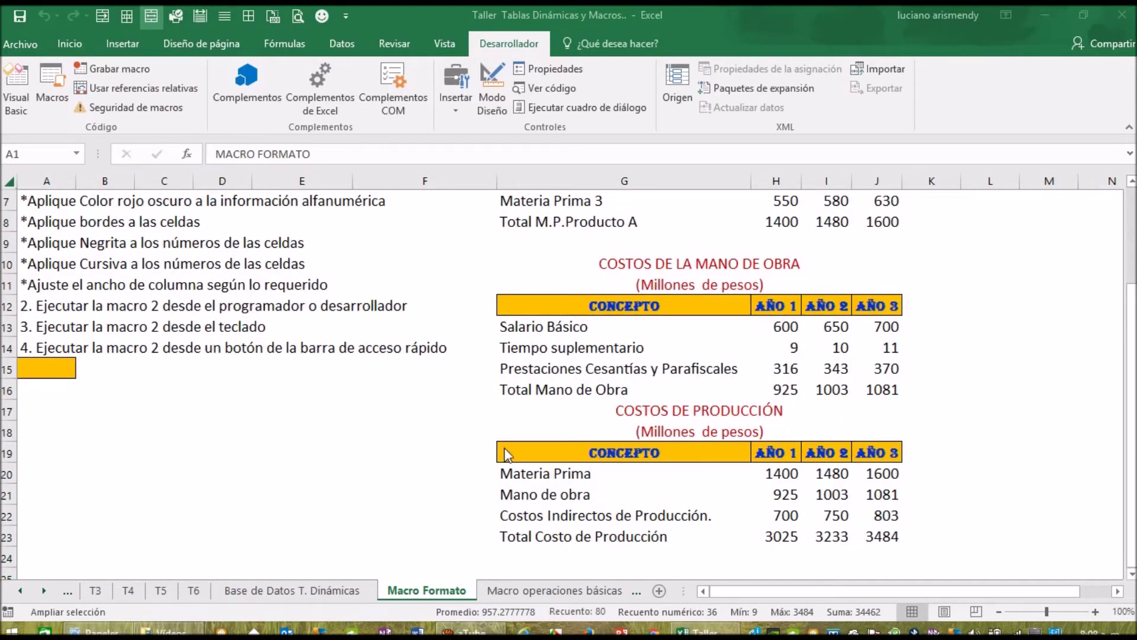
left_click(1132, 328)
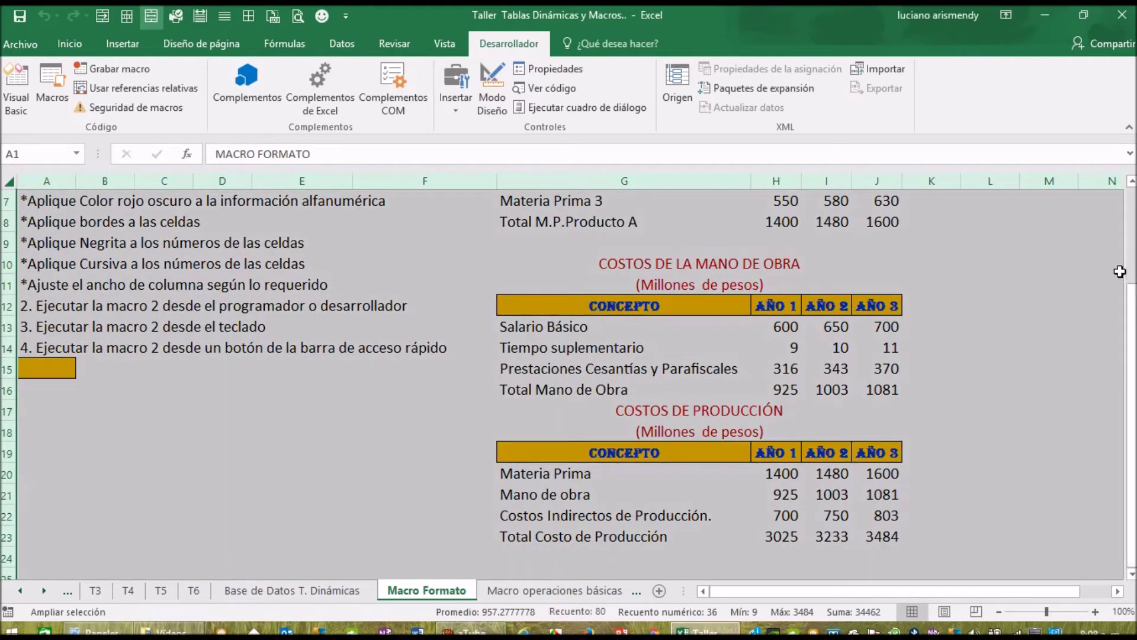
left_click_drag(1132, 299, 1132, 289)
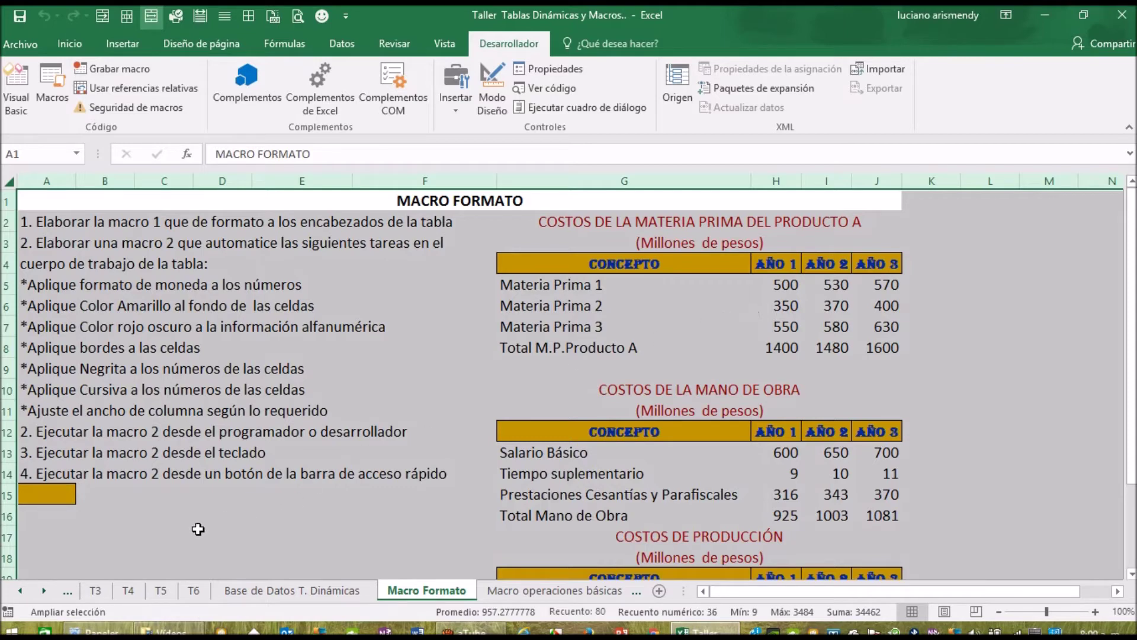
- Set up a new macro recording from cell A16, named Macro2formatocuerpotabla with shortcut letter b
left_click(39, 517)
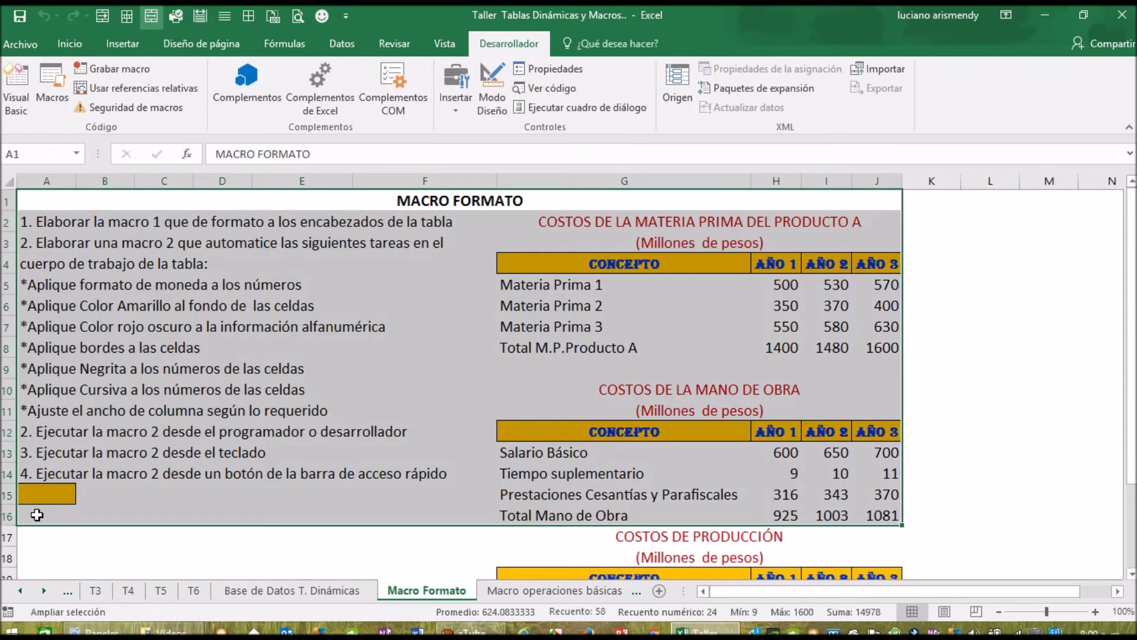
left_click(42, 516)
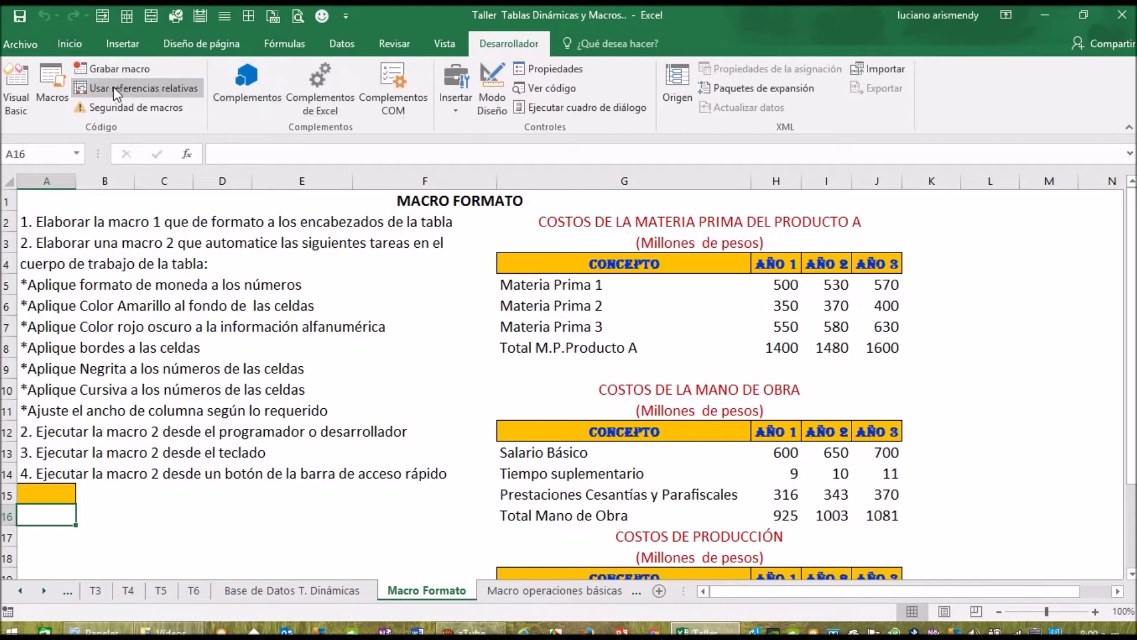
left_click(108, 72)
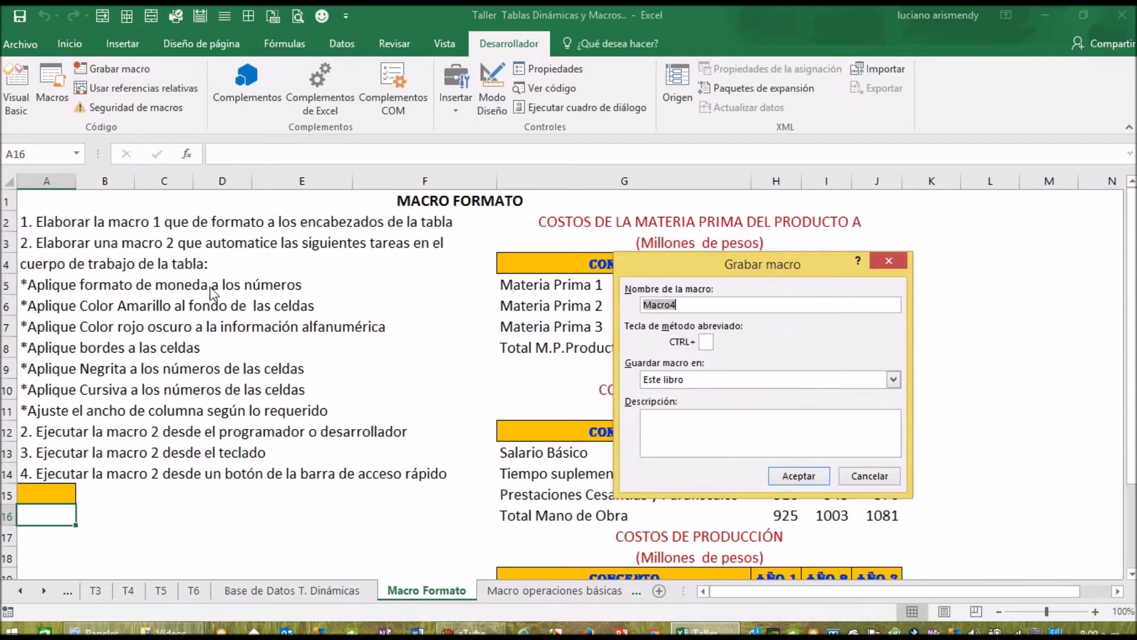
left_click(683, 307)
type("2")
type("cuerp")
key("BackSpace")
key("BackSpace")
key("BackSpace")
key("BackSpace")
key("BackSpace")
type("formatocuerpot")
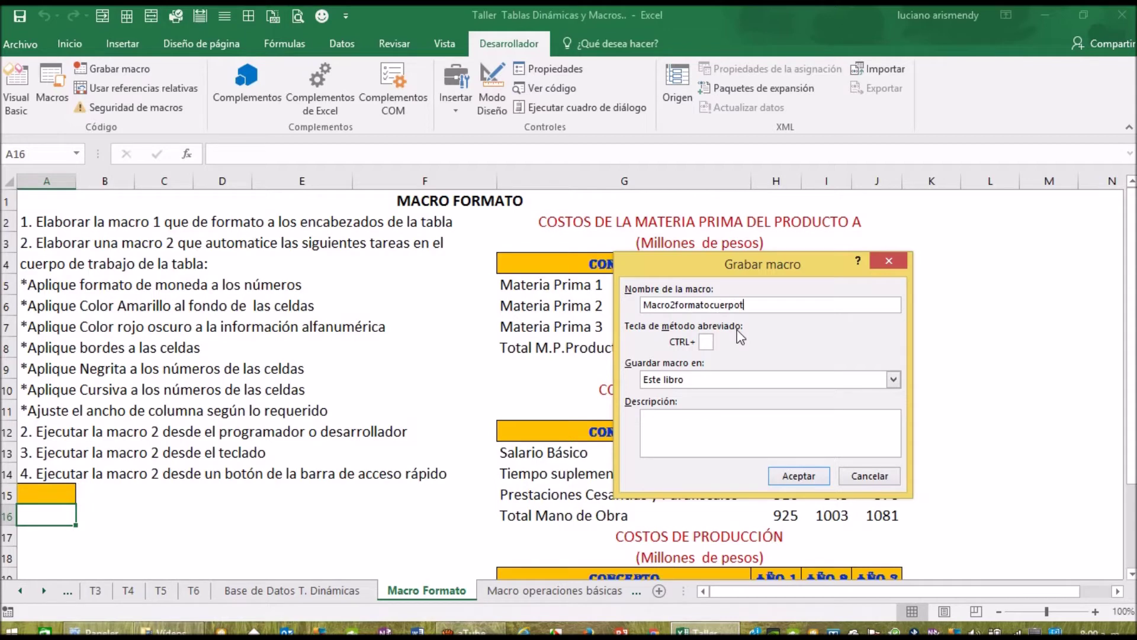
type("abla")
type("b")
- Describe the macro as "Aplica formato al cuerpo de trabajo de una tabla" and start recording
left_click(691, 422)
type("Aplica formato m")
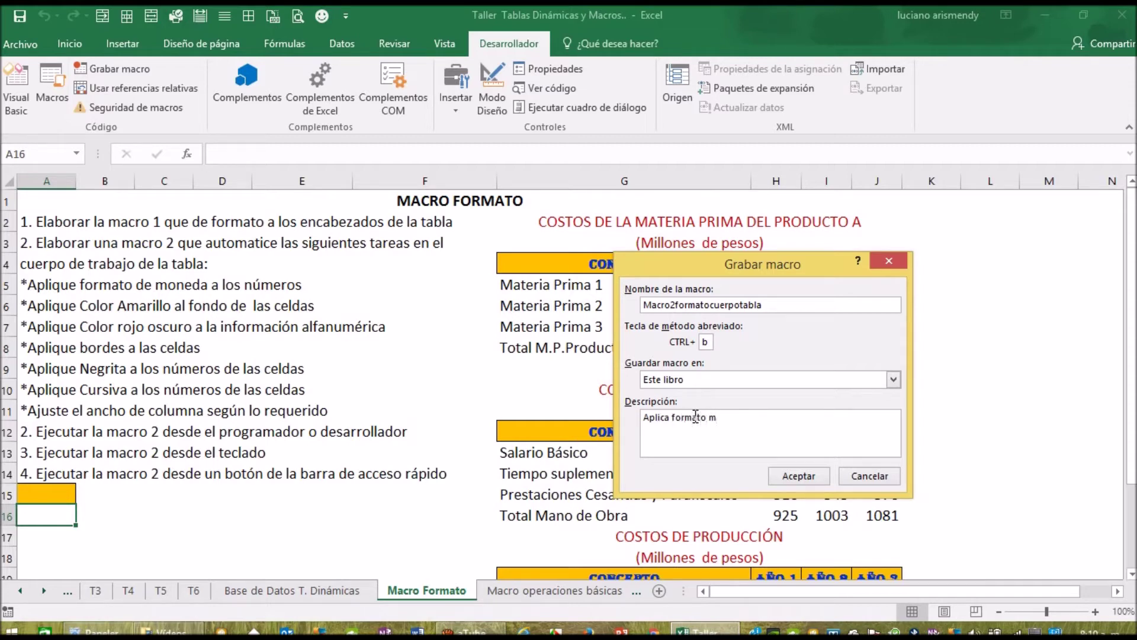
key("BackSpace")
type("al cuerpo de trabajo de una tabla")
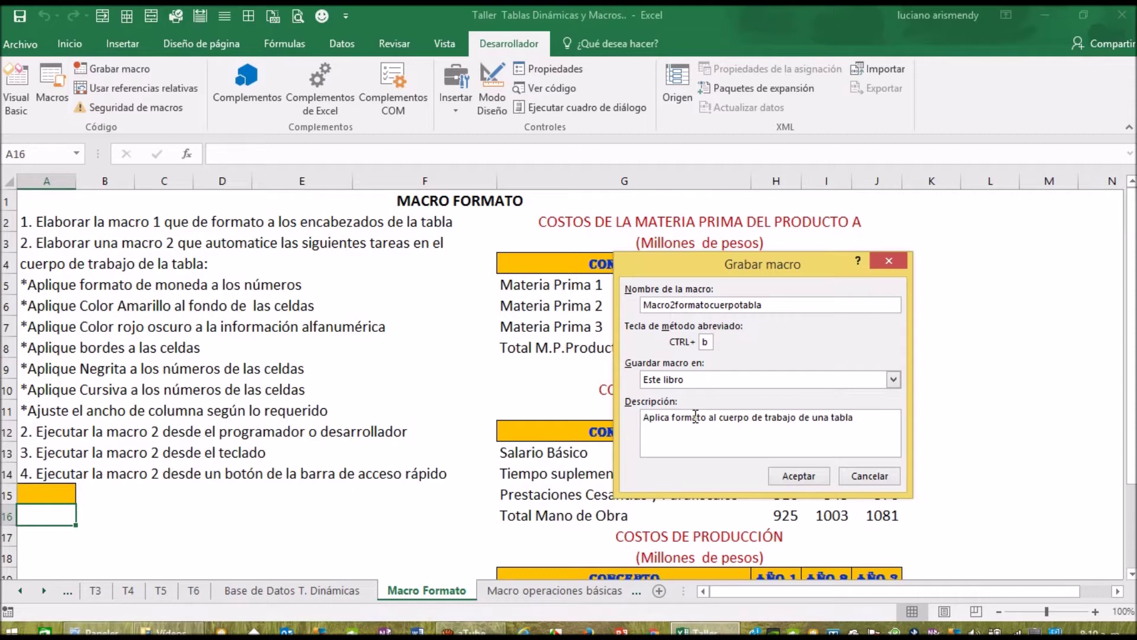
left_click(797, 476)
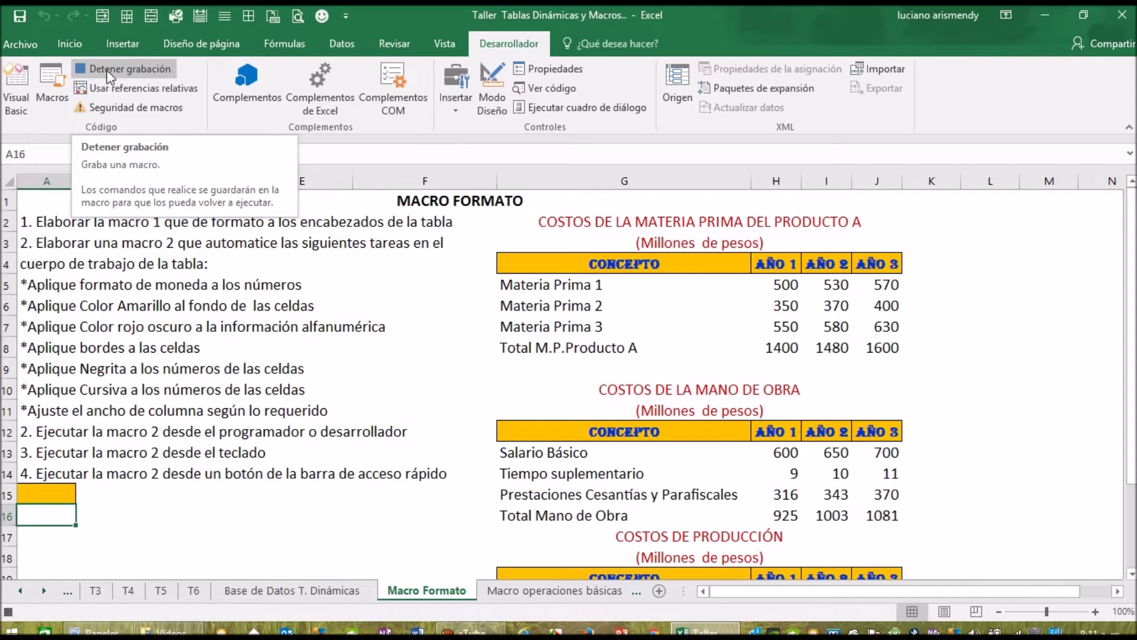
- Give cell A16 a yellow fill and the Moneda number format
left_click(66, 42)
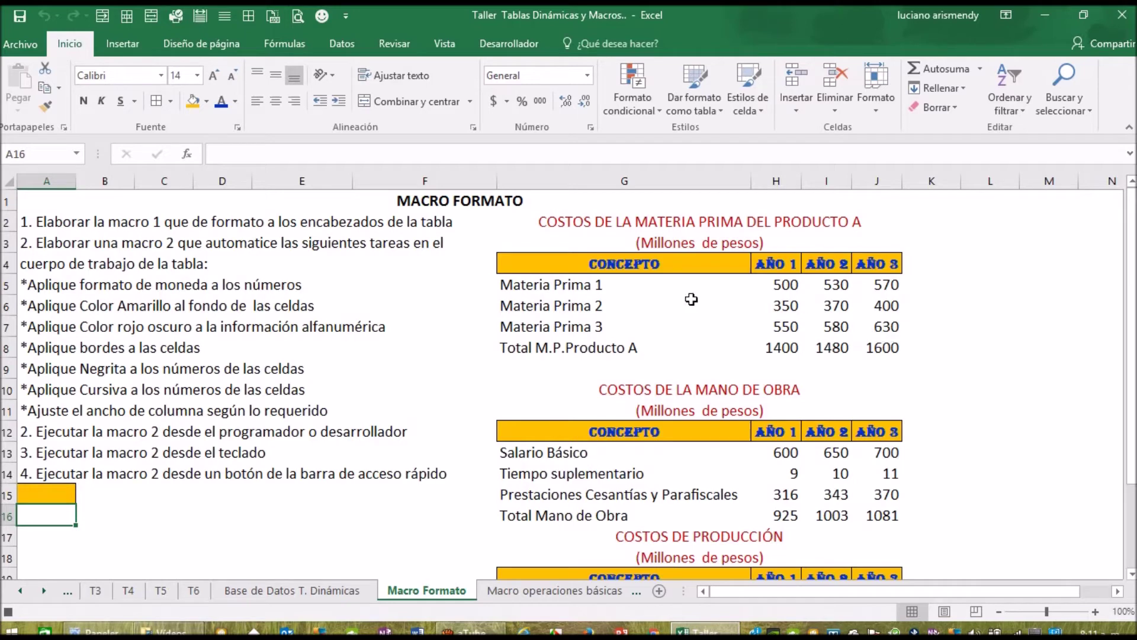
left_click(208, 102)
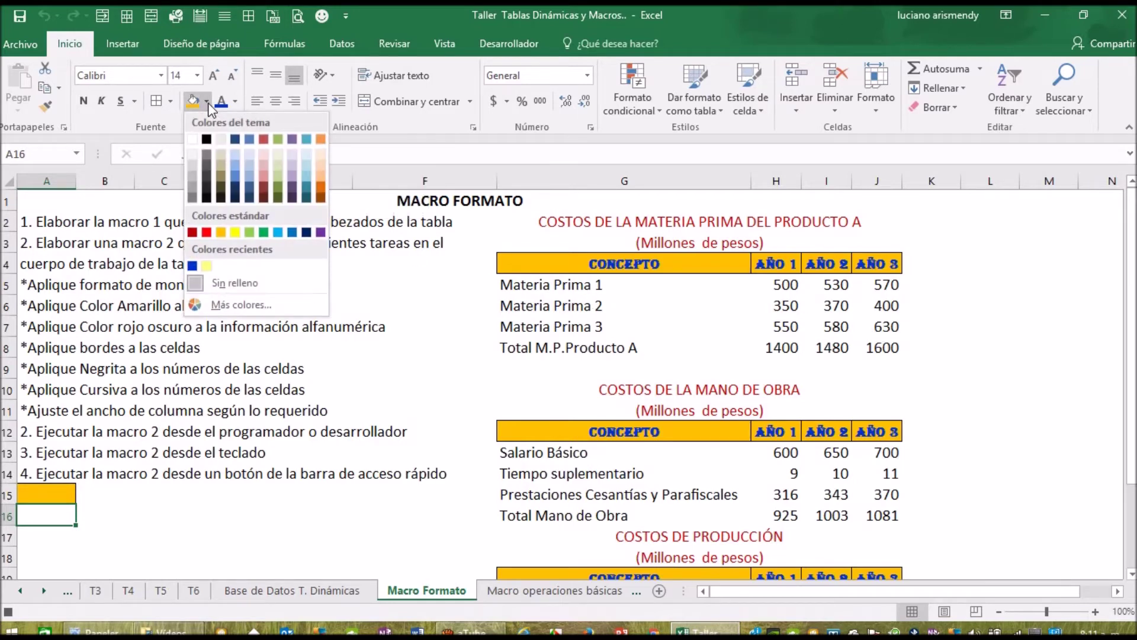
left_click(235, 232)
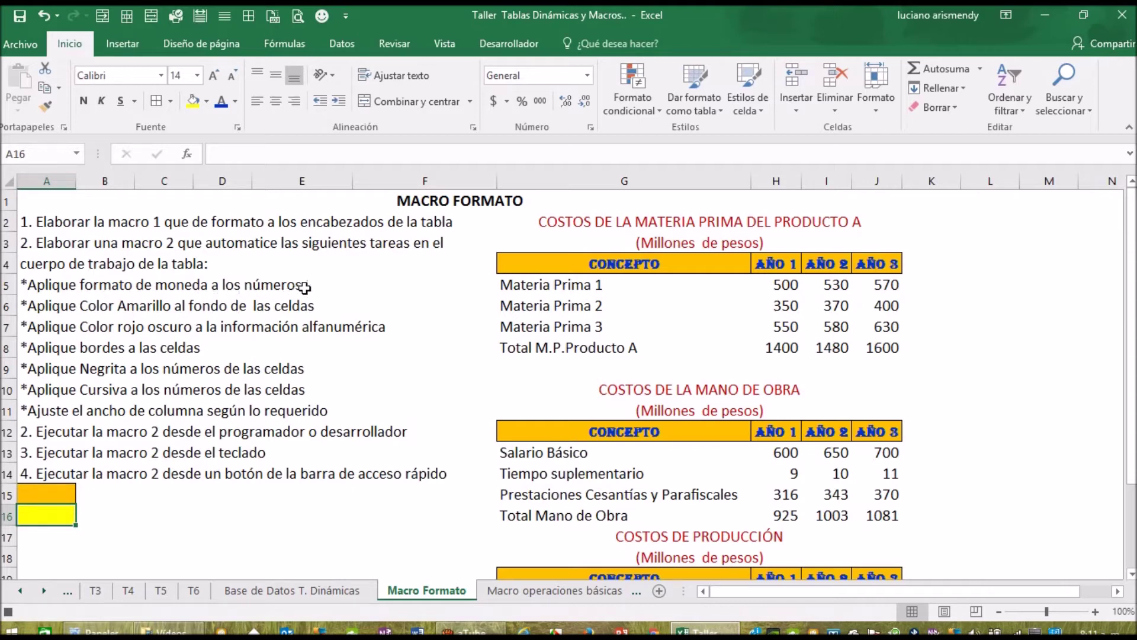
left_click(587, 83)
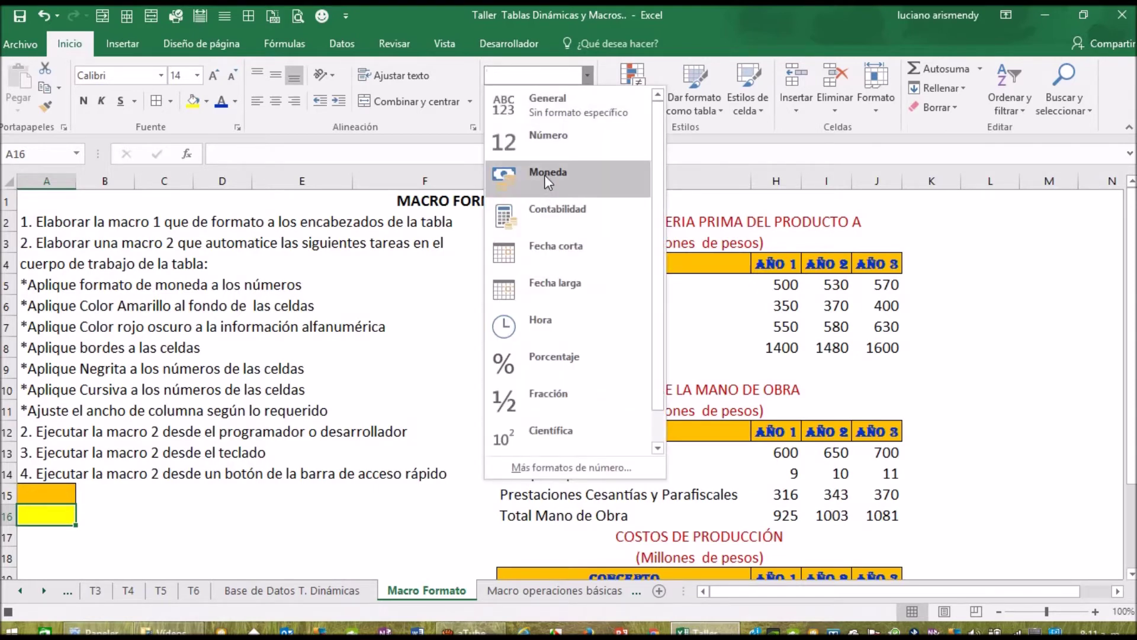
left_click(545, 175)
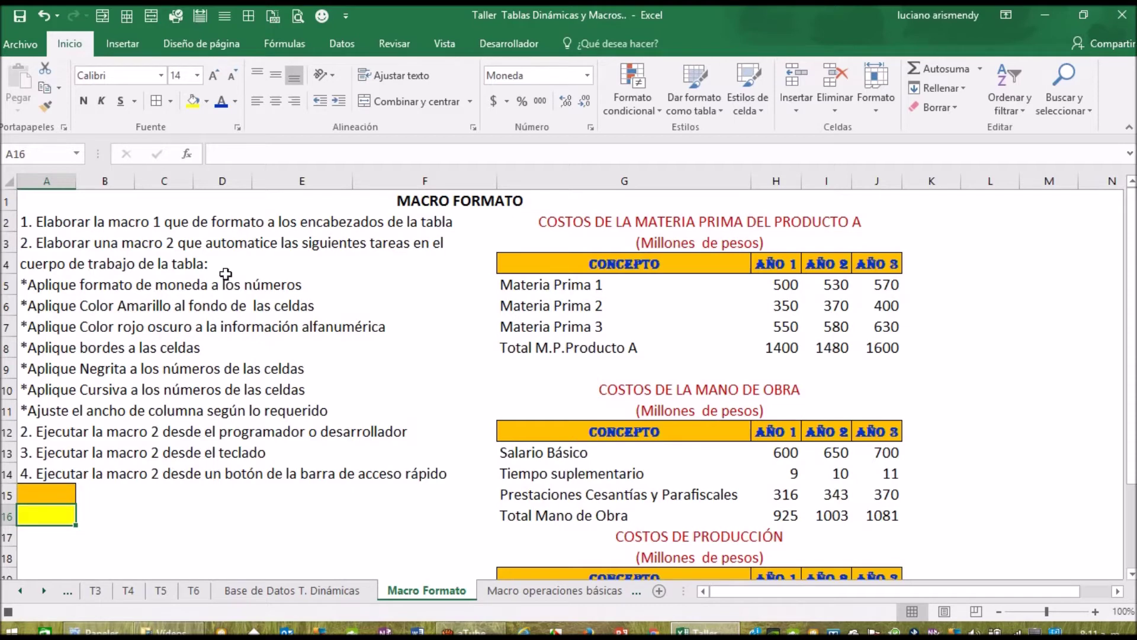
- Format cell A16 with a dark red font color, all borders, bold and italic
left_click(236, 102)
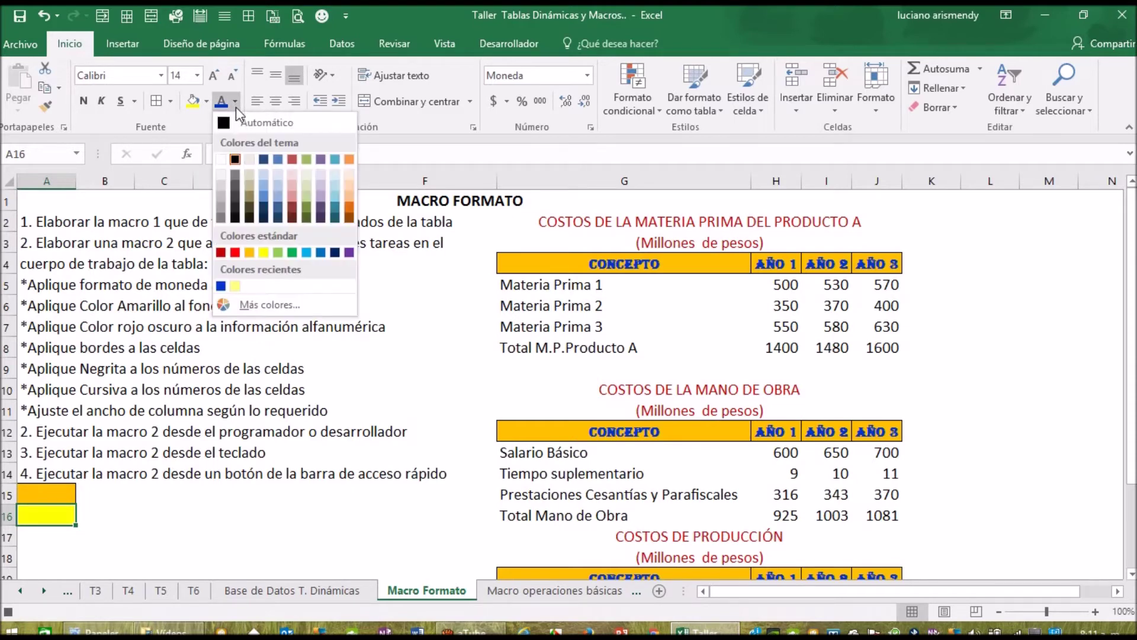
left_click(221, 252)
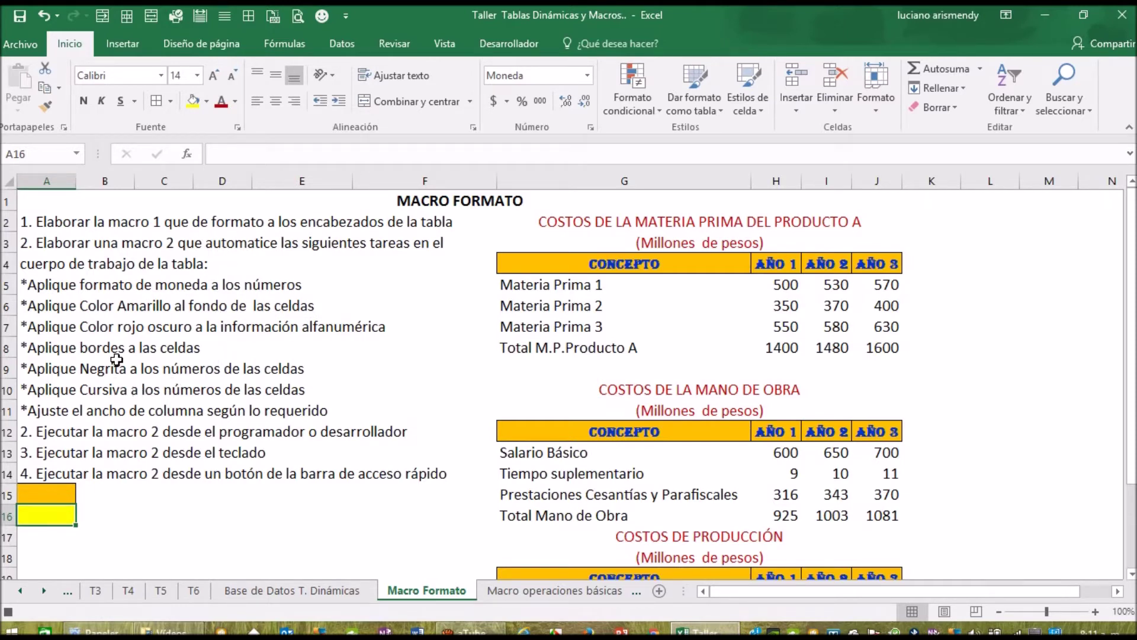
left_click(170, 101)
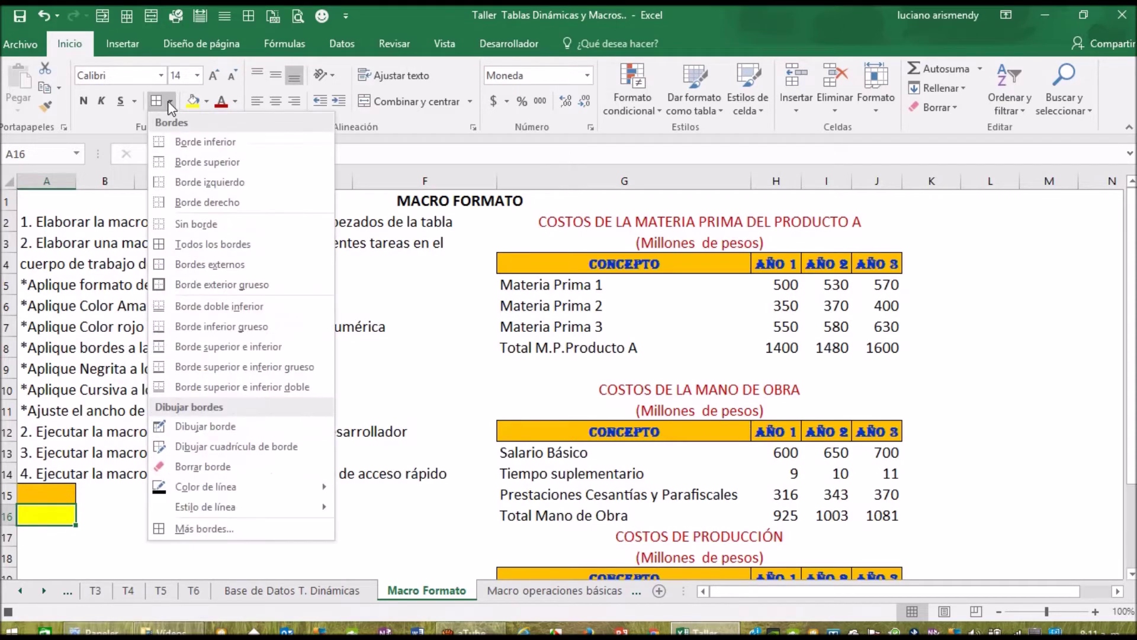
left_click(193, 245)
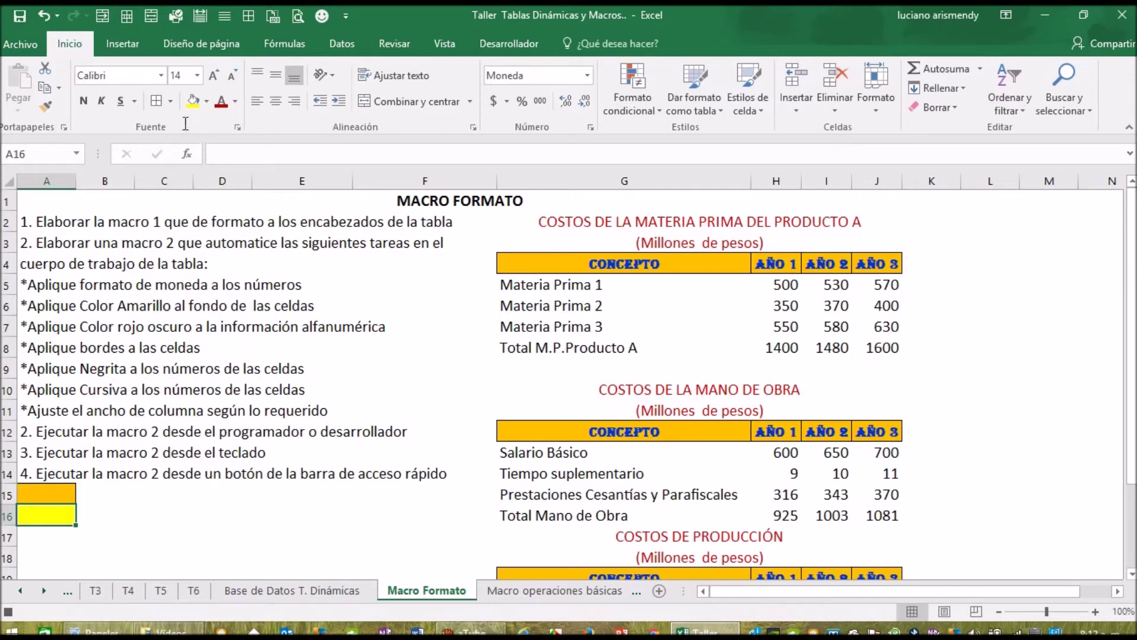
left_click(85, 106)
left_click(101, 104)
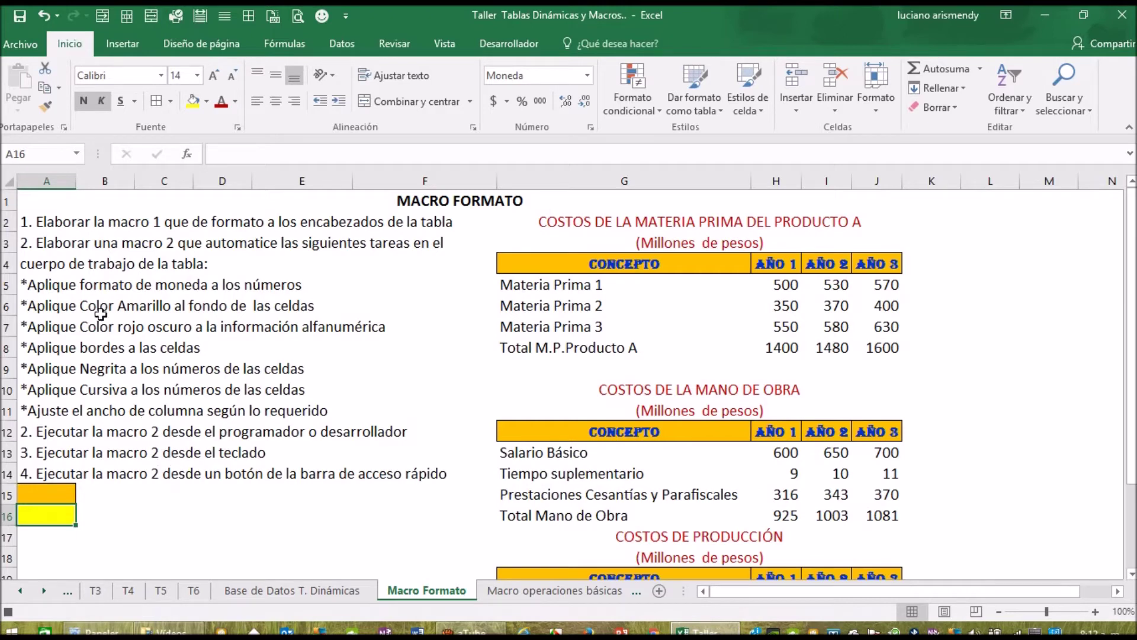
- Autofit the column widths of the entire sheet and stop recording the macro
left_click(5, 182)
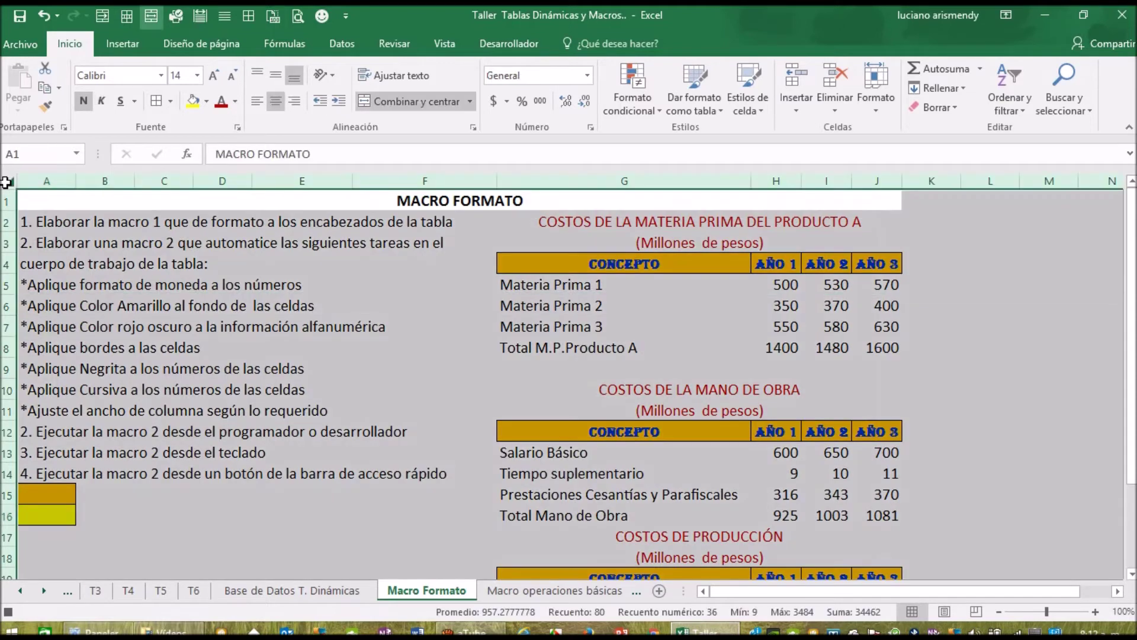
left_click(498, 180)
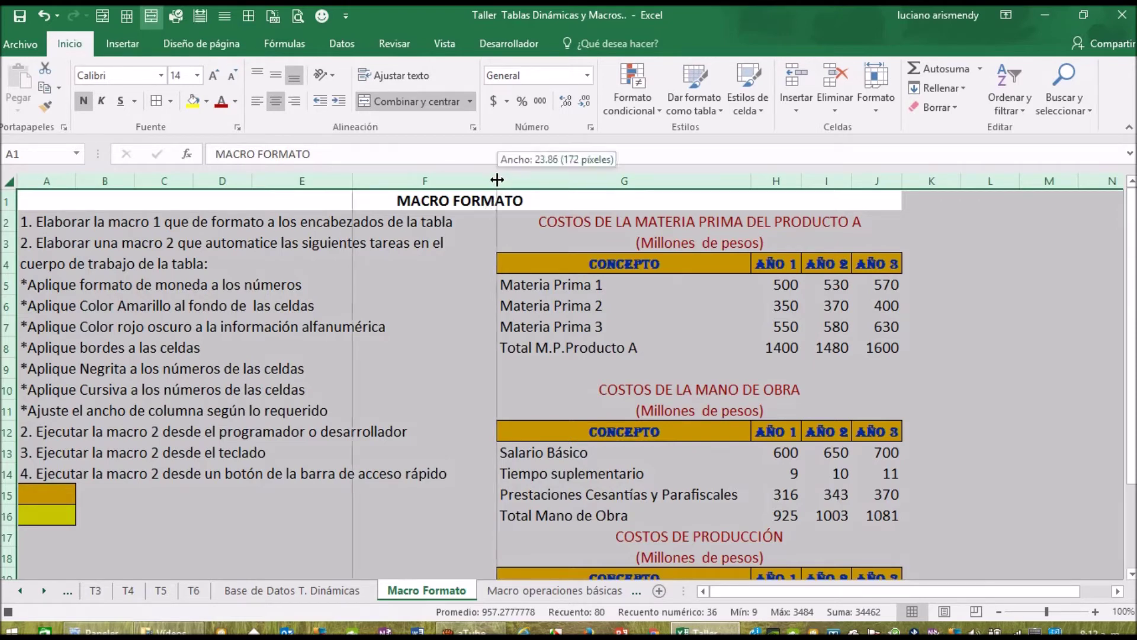
left_click(494, 180)
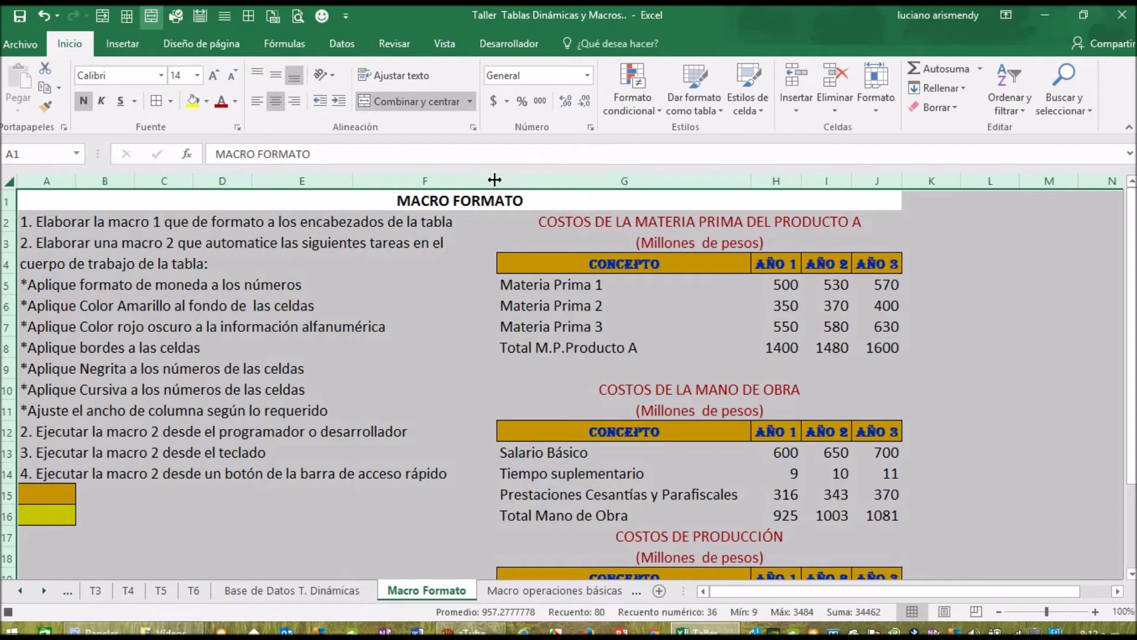
left_click(495, 180)
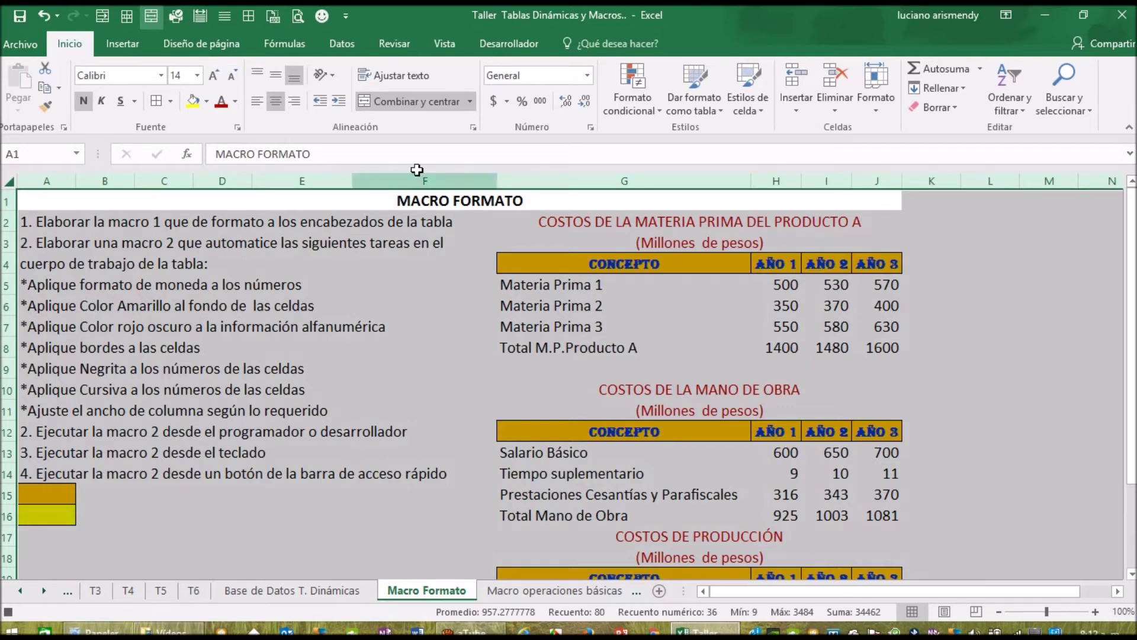
left_click(510, 48)
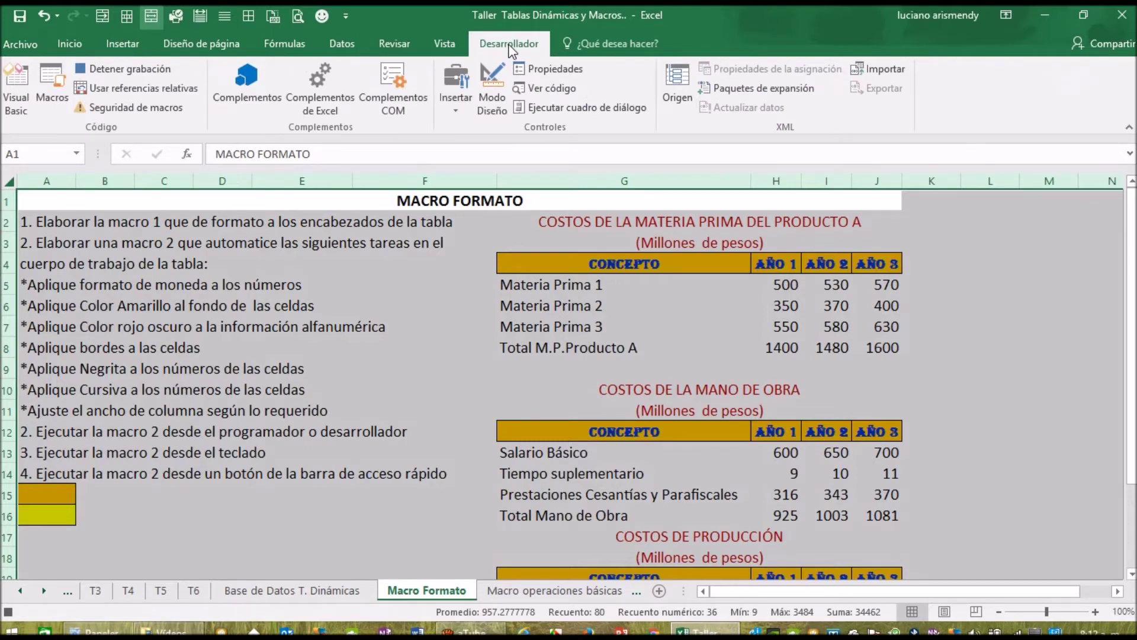
left_click(119, 69)
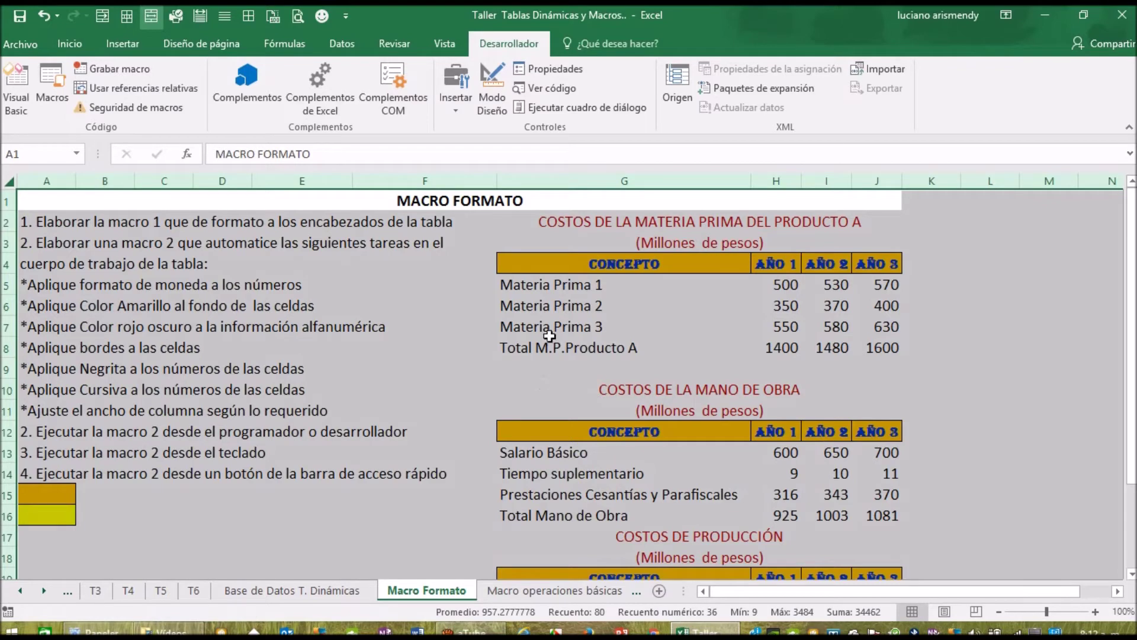
- Run Macro2formatocuerpotabla from the macro list on the raw material table body, G5:J8
left_click_drag(536, 278, 876, 354)
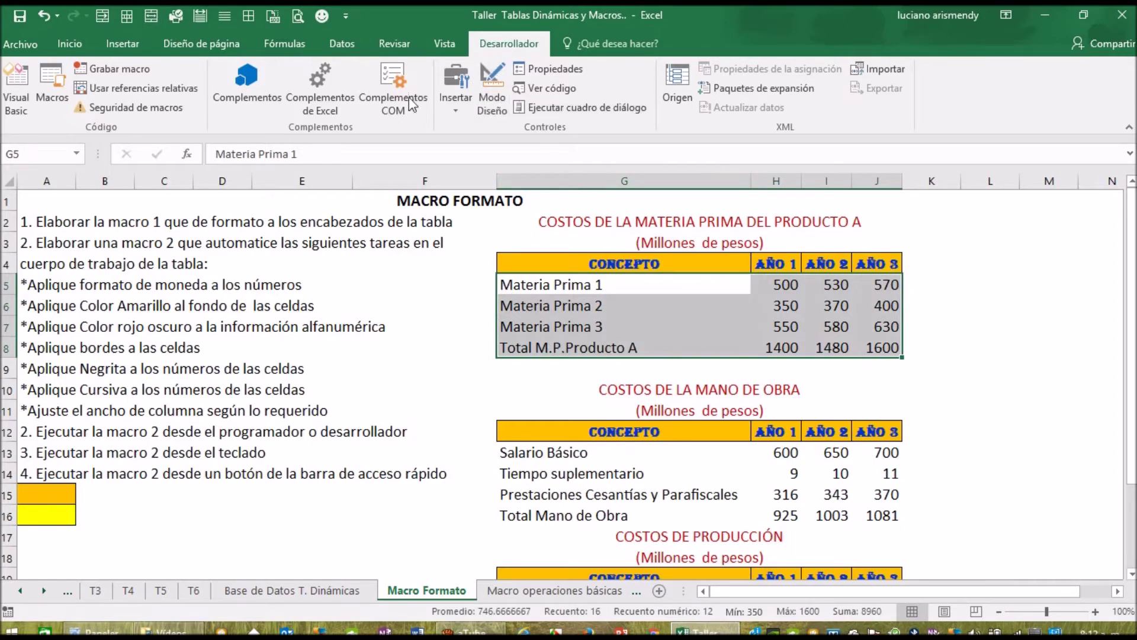
left_click(51, 80)
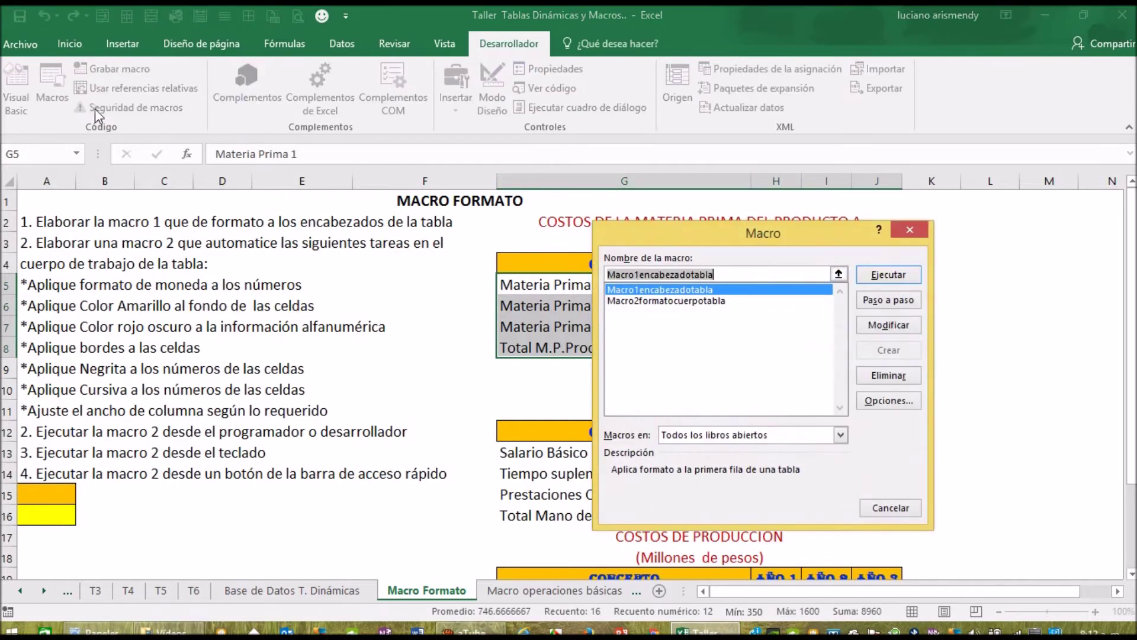
left_click(687, 302)
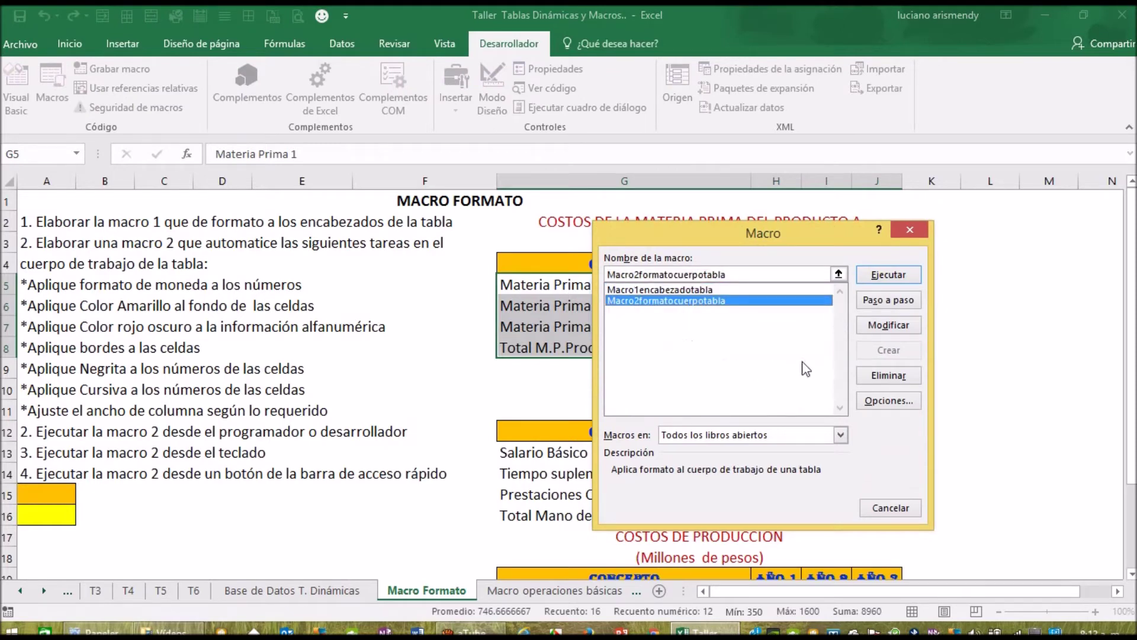
left_click(889, 274)
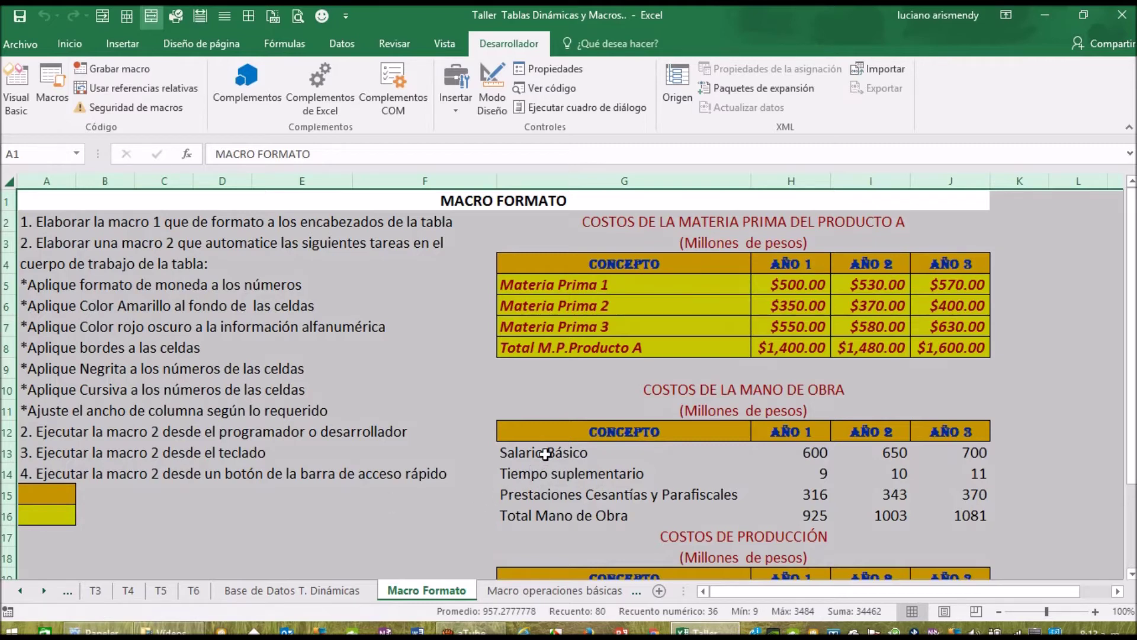
- Apply Macro2formatocuerpotabla to the labor cost table body, G13:J16
left_click_drag(546, 452, 548, 513)
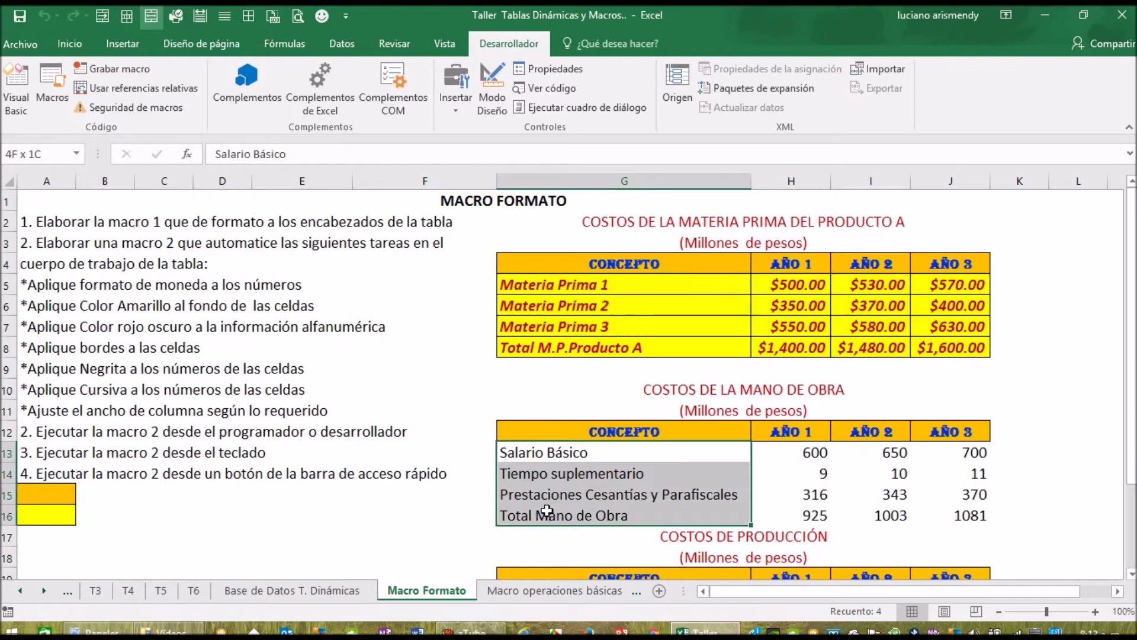
left_click_drag(750, 510, 952, 521)
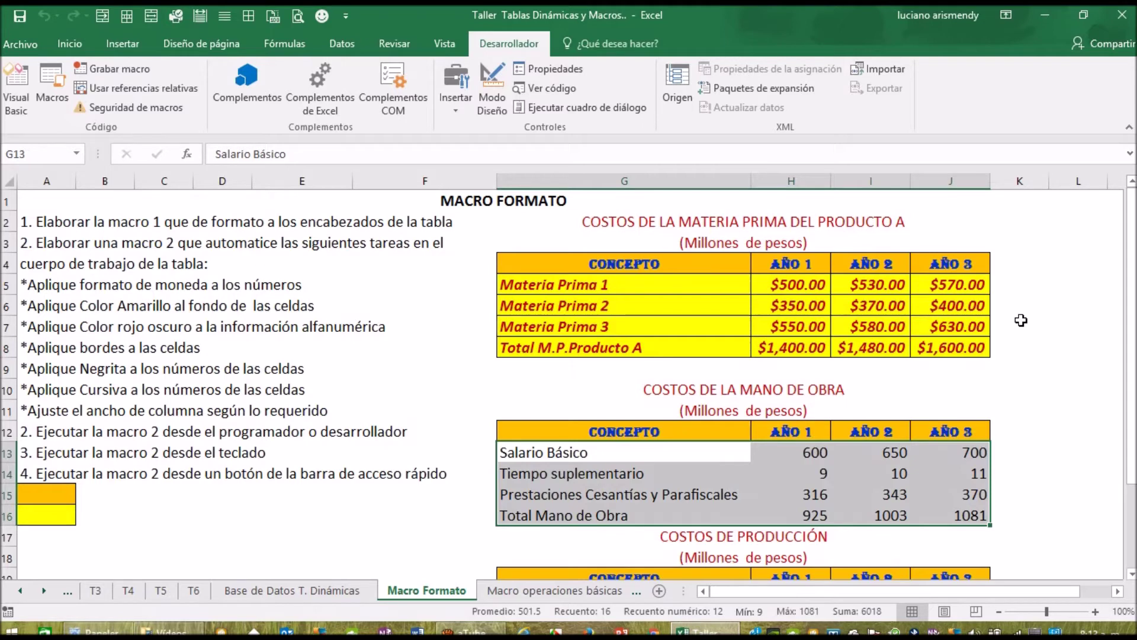
key("ctrl+m")
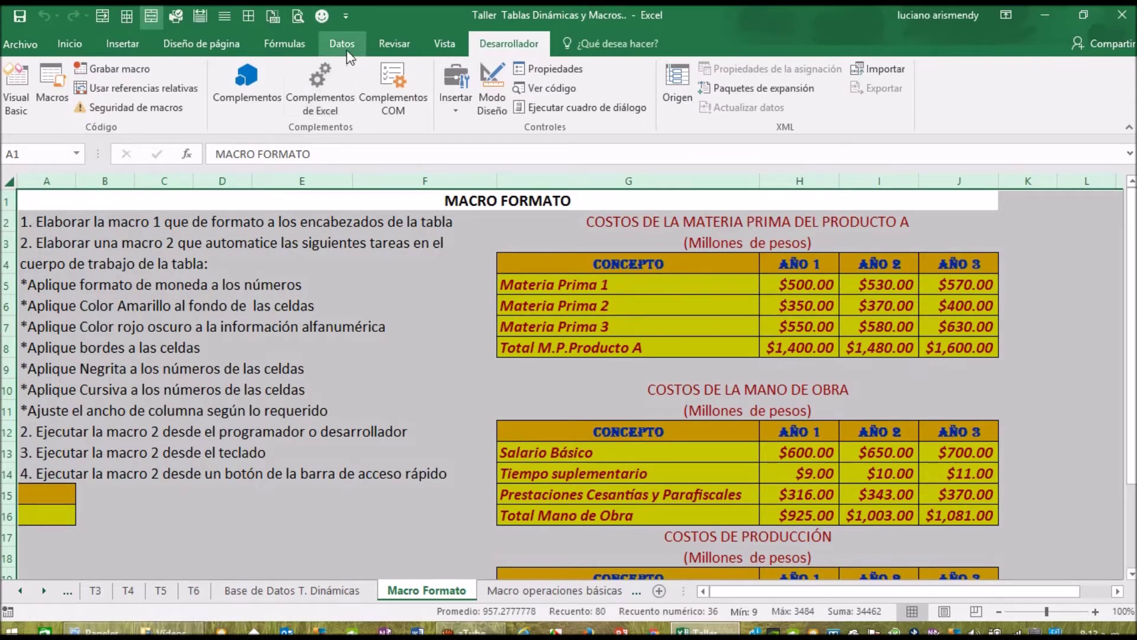
- Add Macro2formatocuerpotabla from the Macros commands to the Quick Access Toolbar
left_click(347, 16)
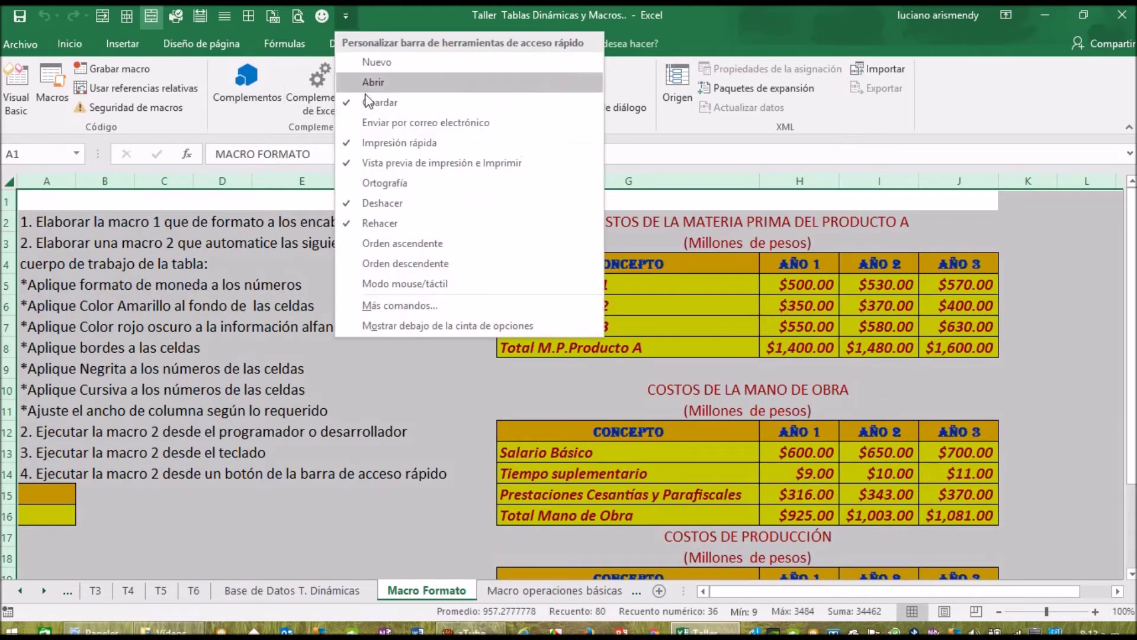
left_click(423, 306)
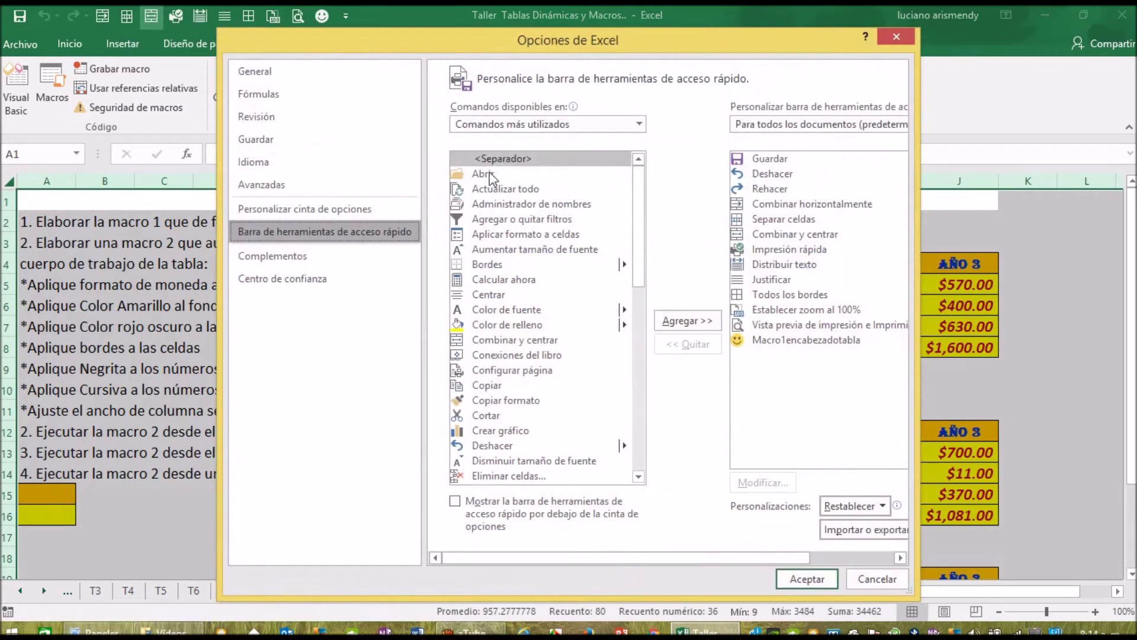
left_click(639, 126)
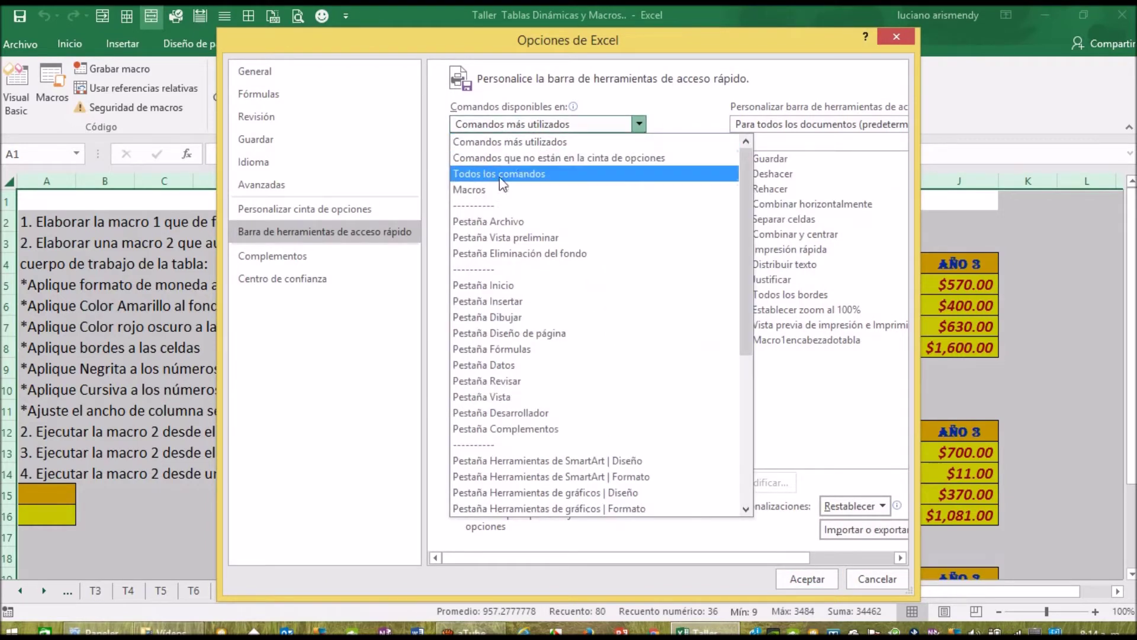
left_click(477, 191)
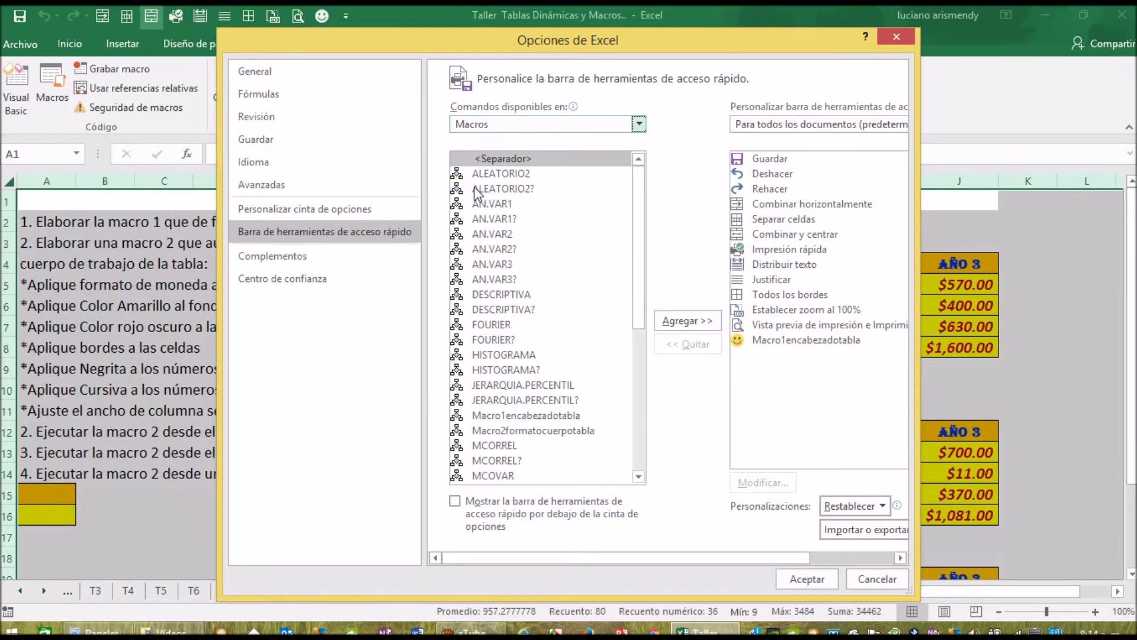
left_click(508, 435)
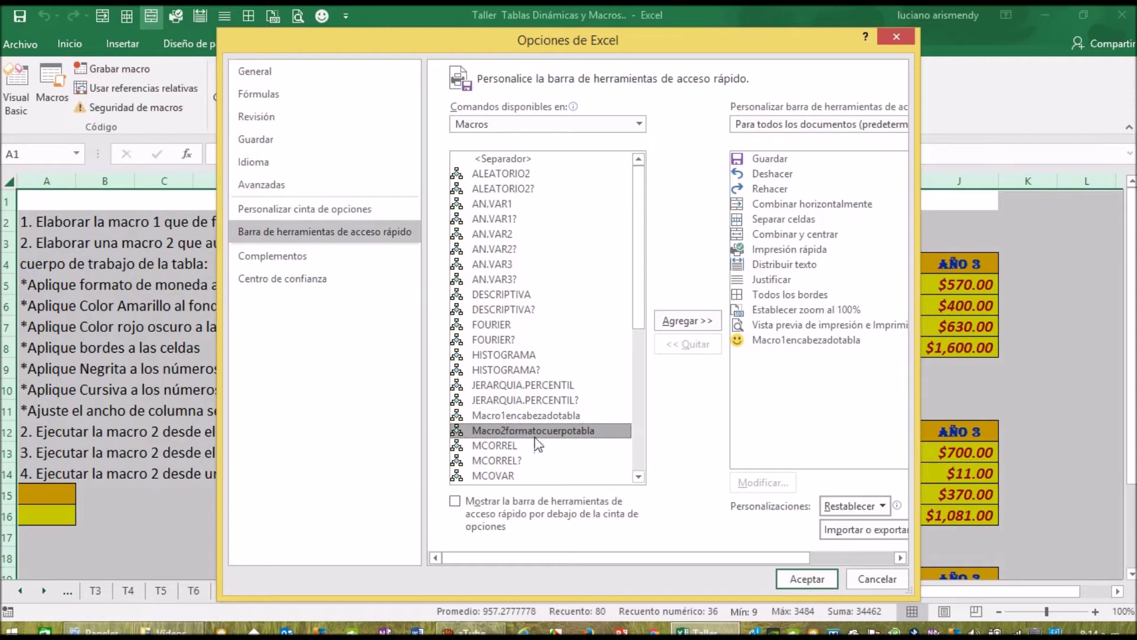
left_click(698, 324)
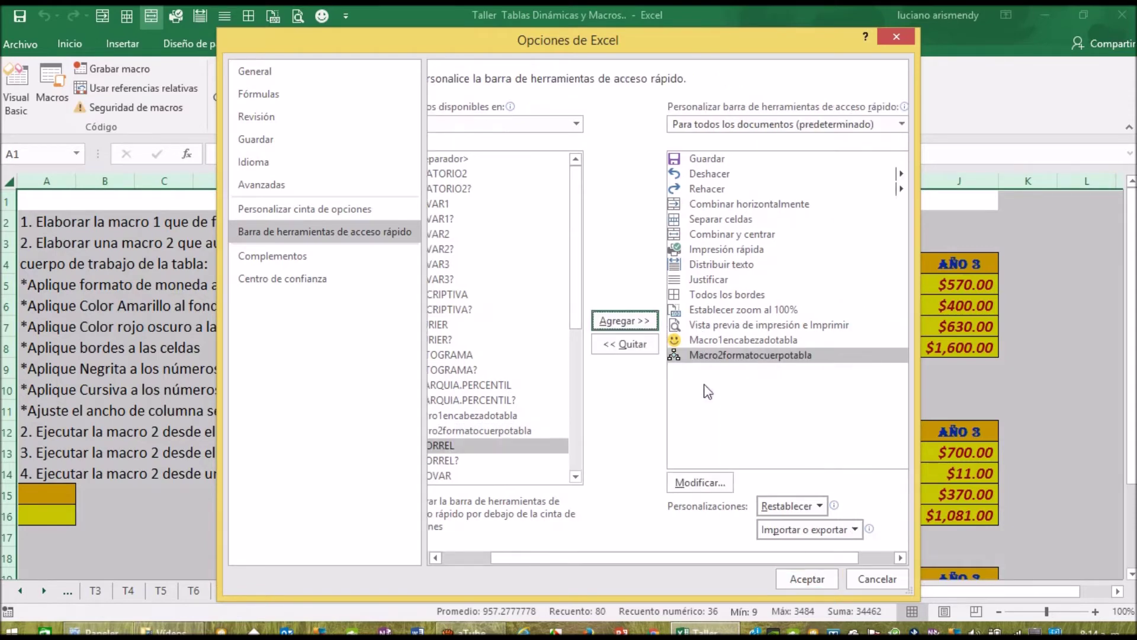
- Give the Macro2formatocuerpotabla Quick Access entry the hand symbol and save the customization
left_click(698, 482)
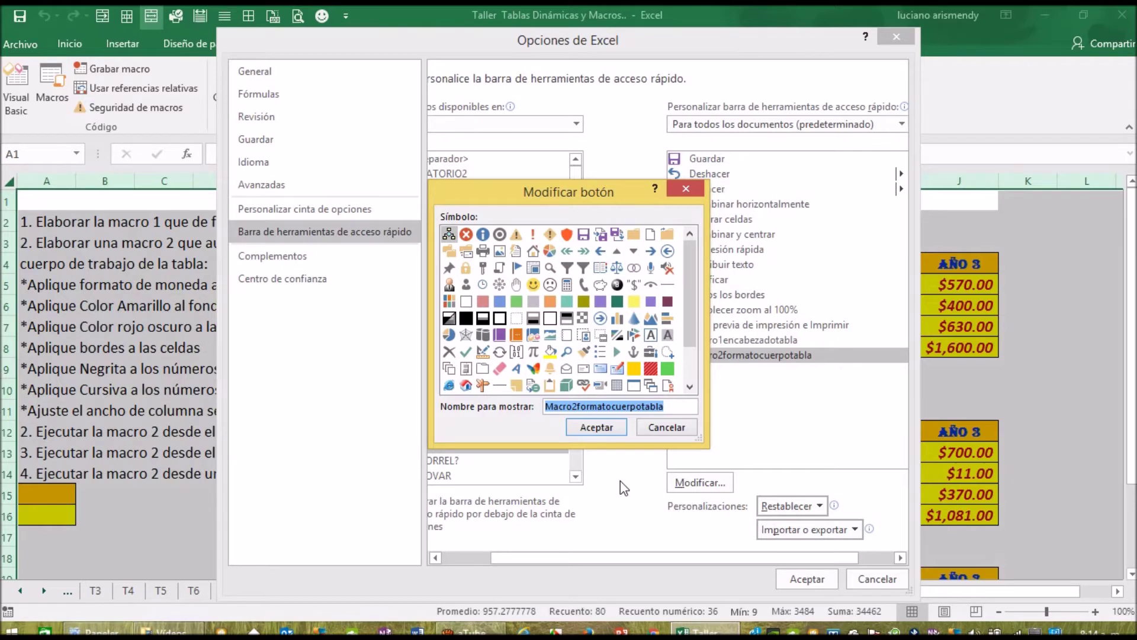
left_click(516, 286)
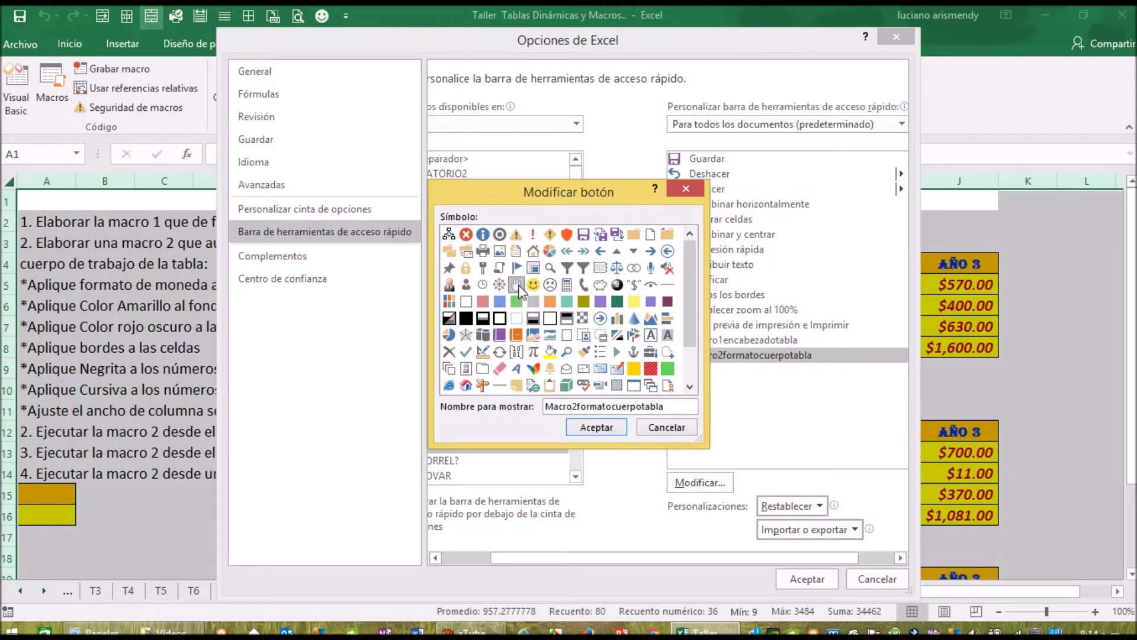
left_click(609, 429)
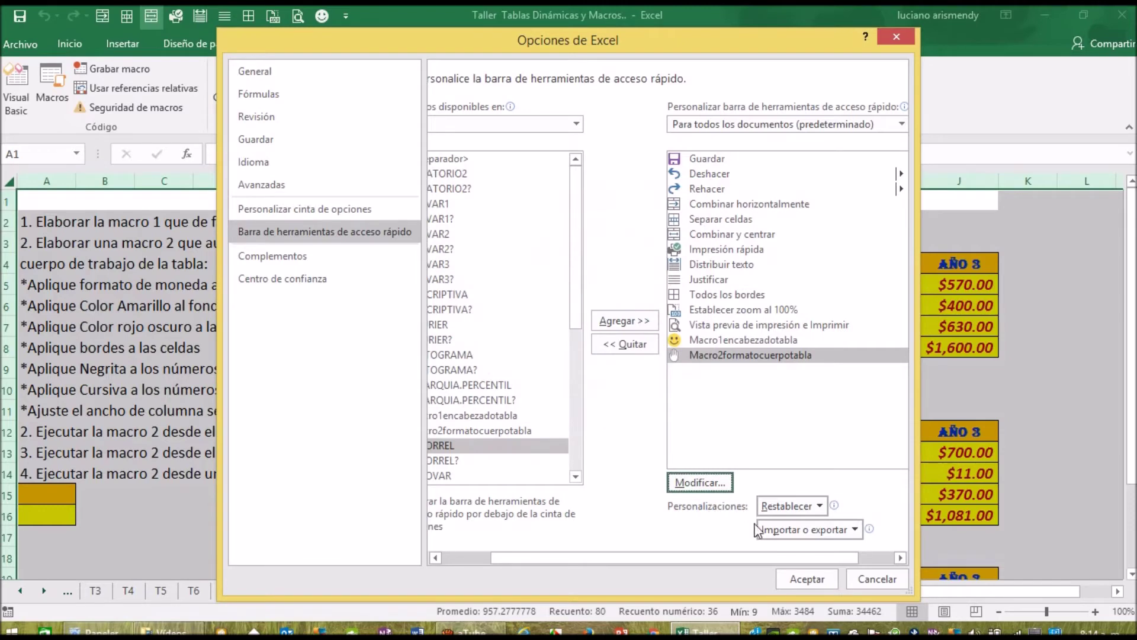
left_click(796, 578)
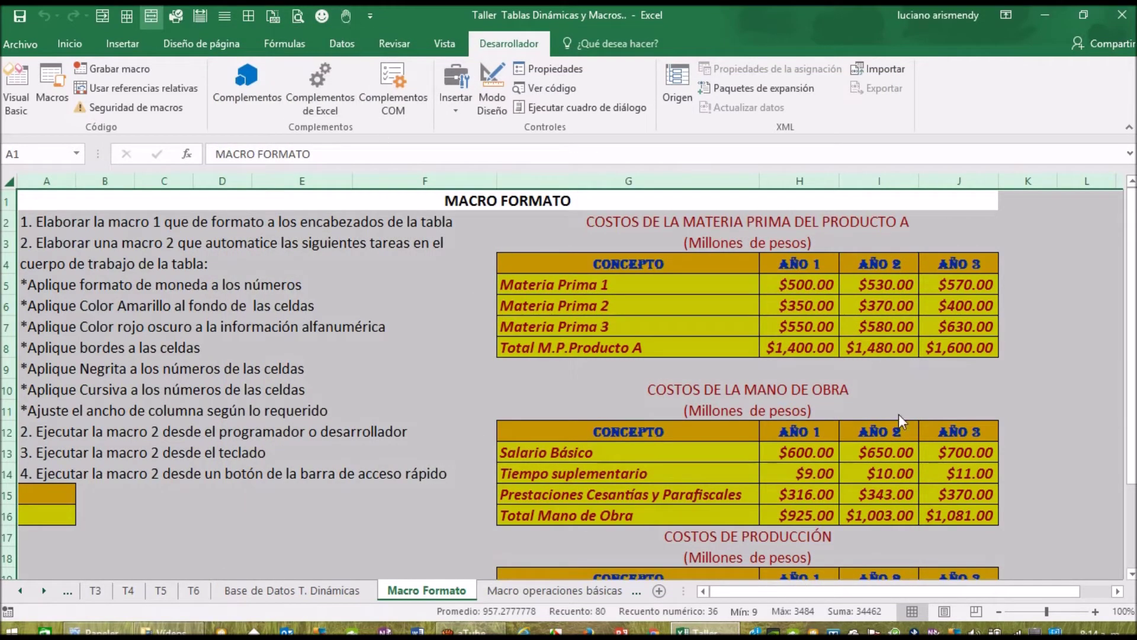
- Run the body formatting macro from the Quick Access Toolbar on the production cost rows, G20:J23
left_click_drag(1132, 290, 1132, 373)
left_click_drag(544, 498, 947, 565)
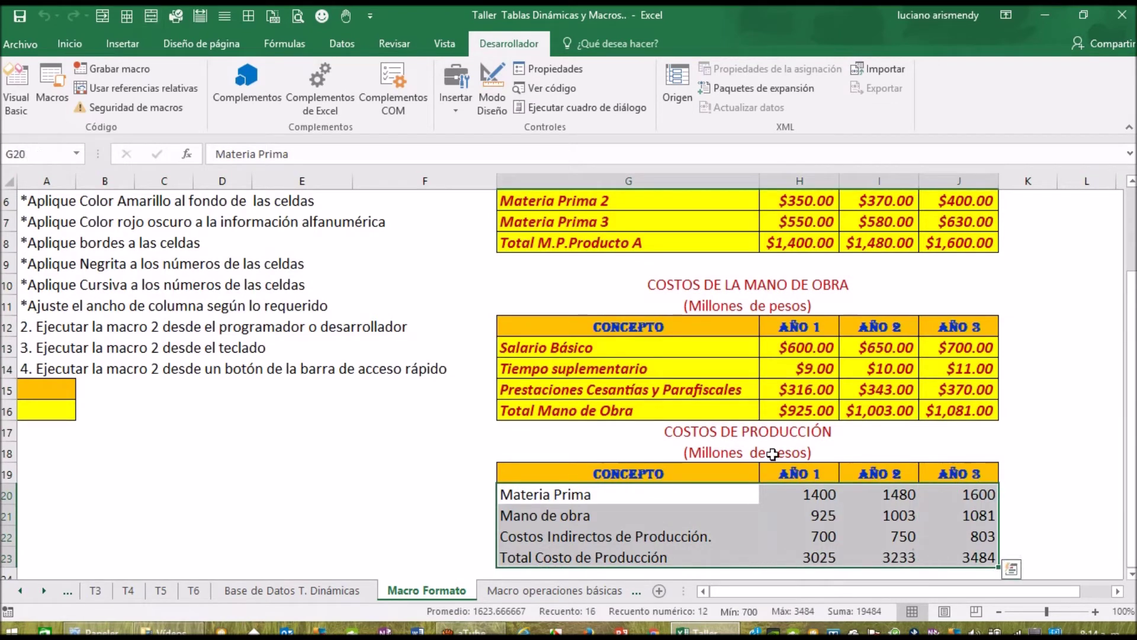
left_click(347, 20)
scroll(732, 465, "down", 3)
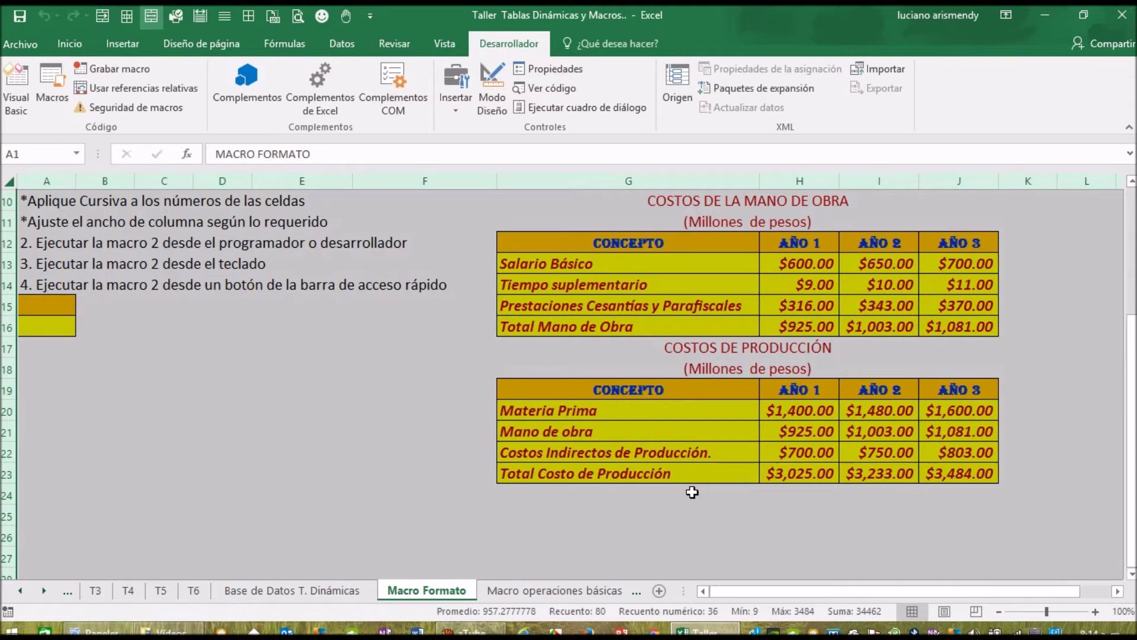
- On the Macro operaciones básicas sheet, enter the label A= in A2 and the value 10 in B2
left_click(573, 593)
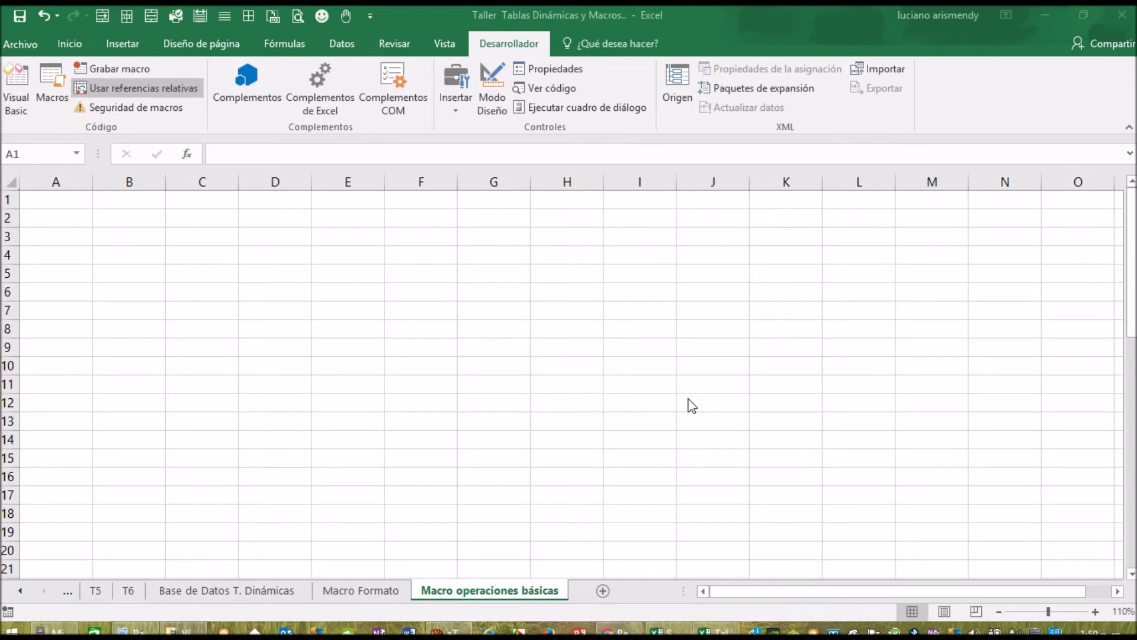
left_click(63, 204)
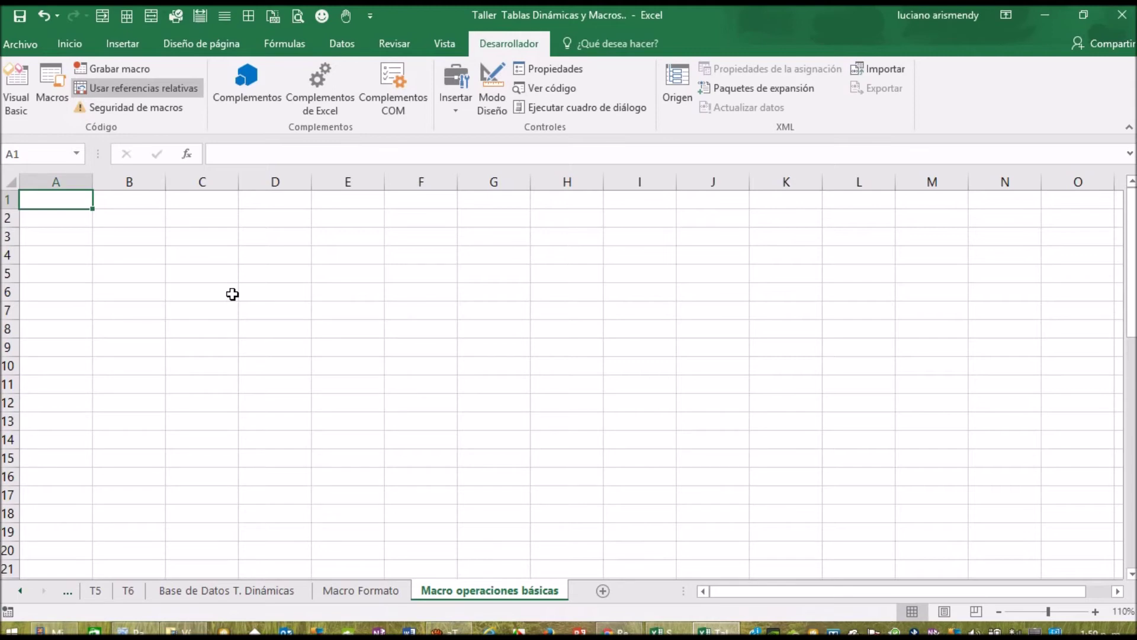
left_click(80, 218)
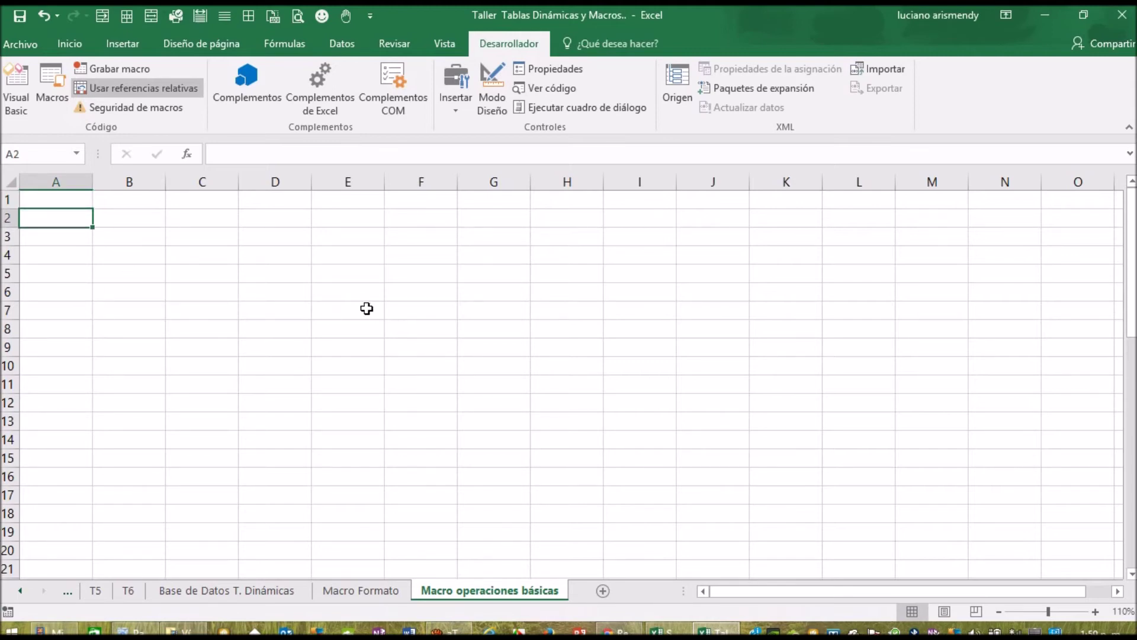
type("A")
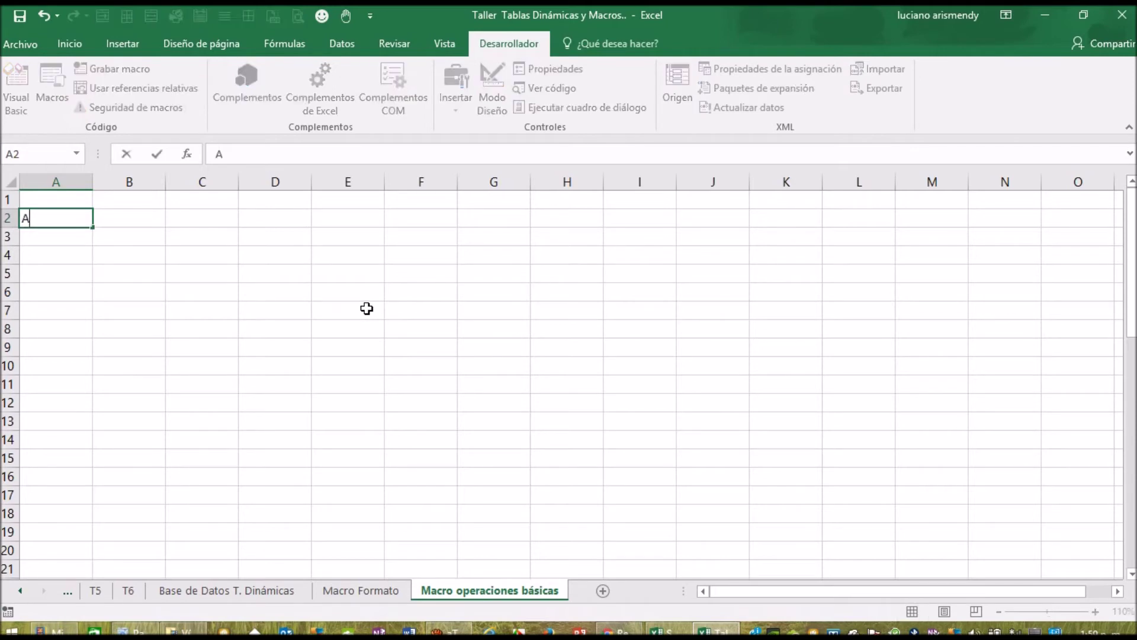
type("=")
left_click(149, 225)
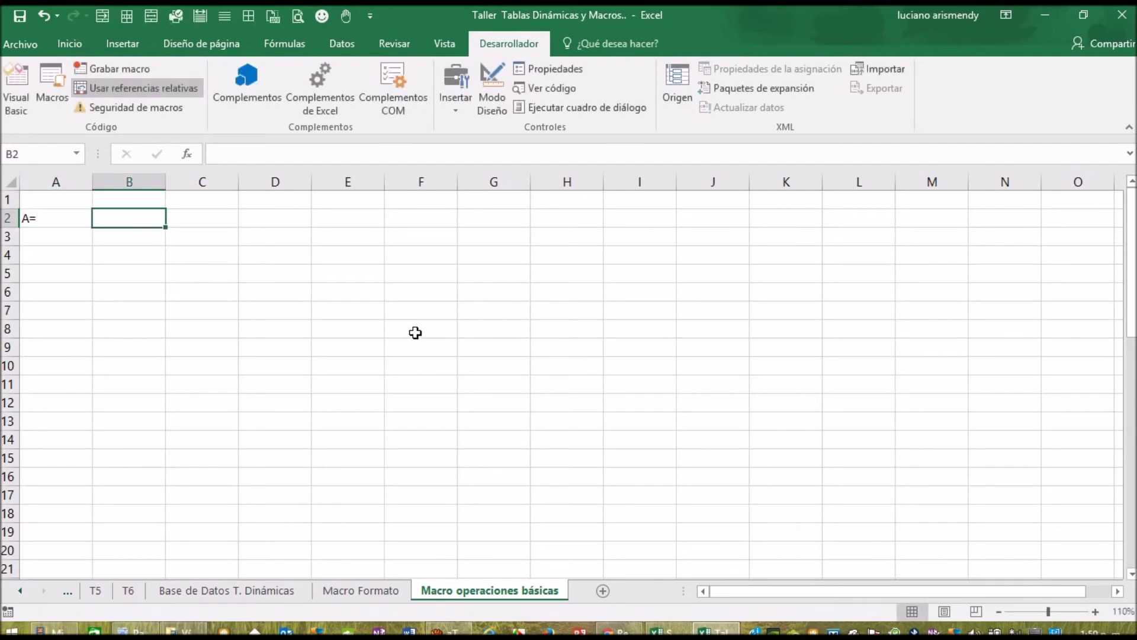
type("10")
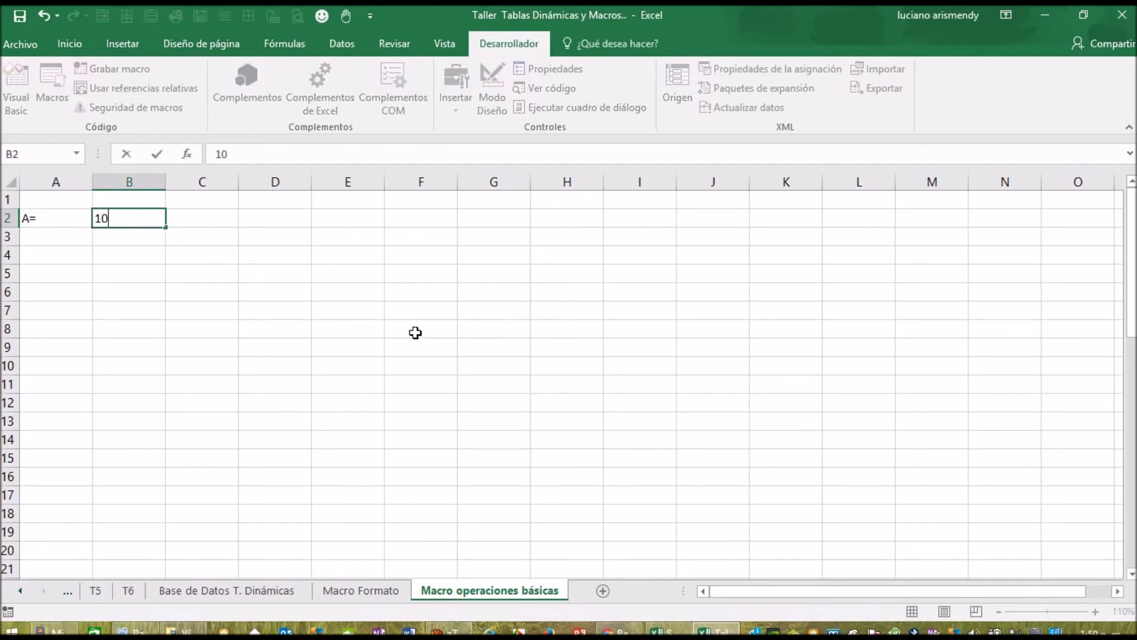
key("Return")
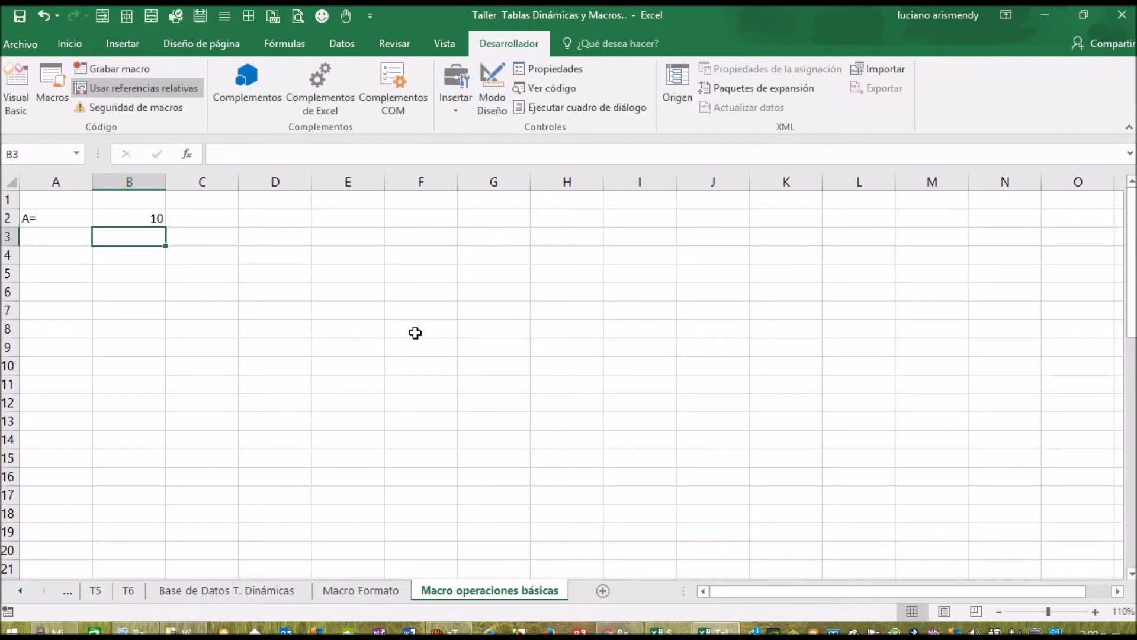
- Enter the label B= in A3 and the value 5 in B3
left_click(61, 236)
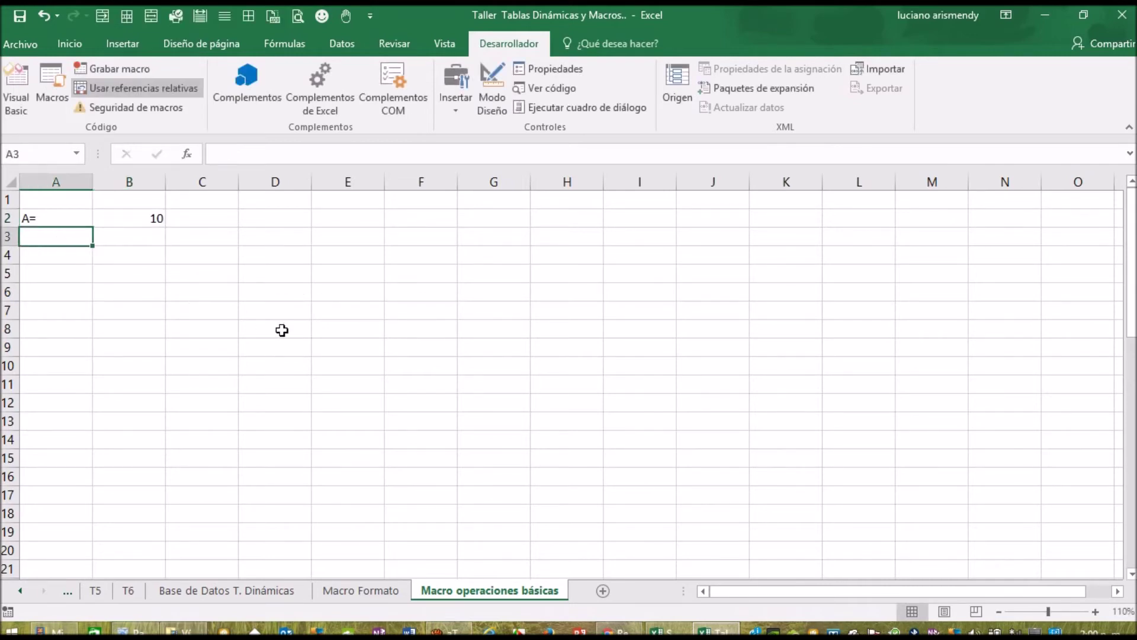
type("B")
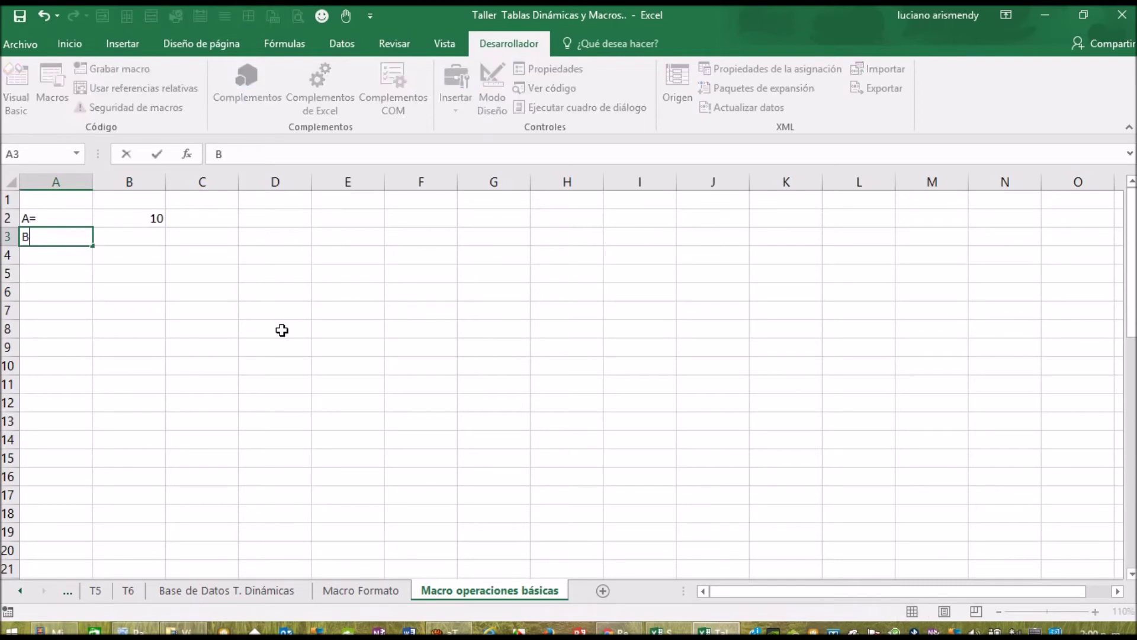
type("=")
left_click(162, 241)
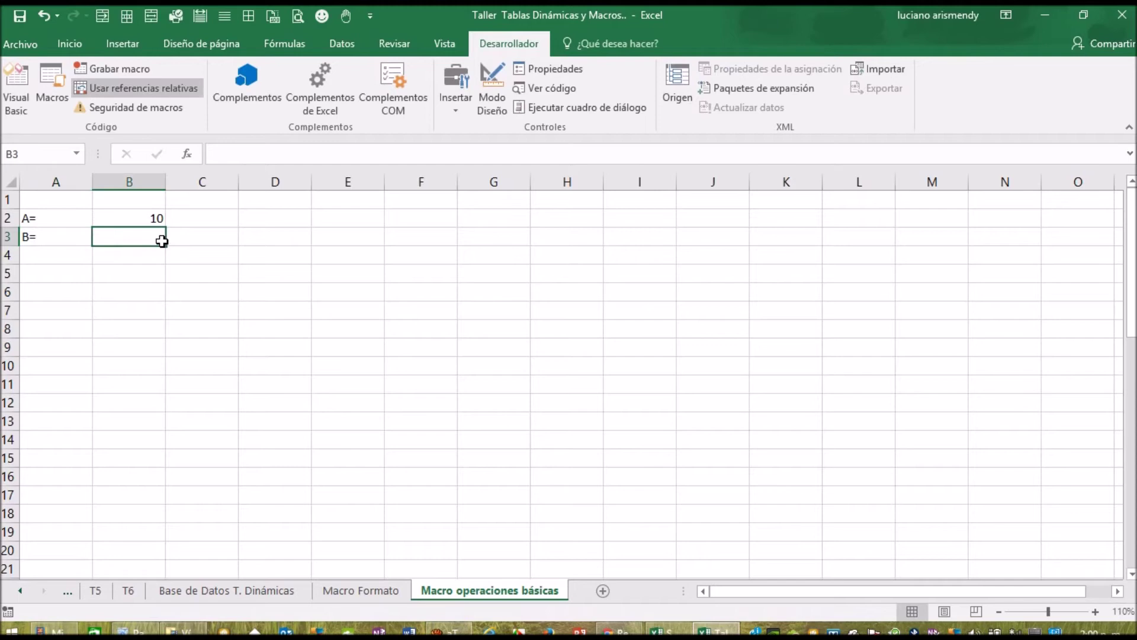
type("5")
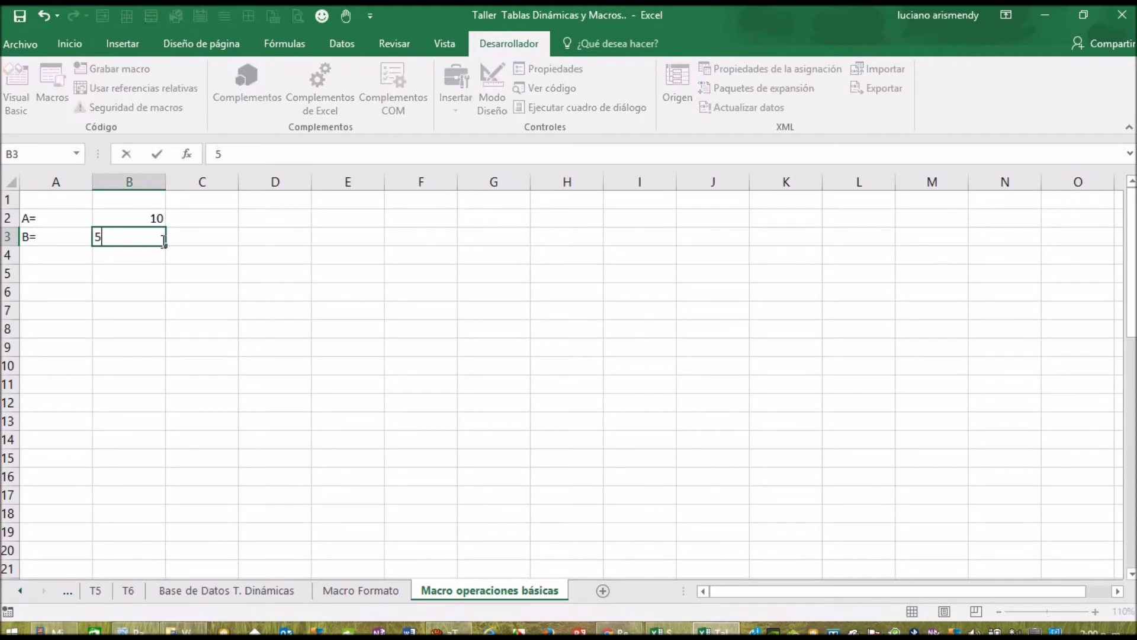
key("Return")
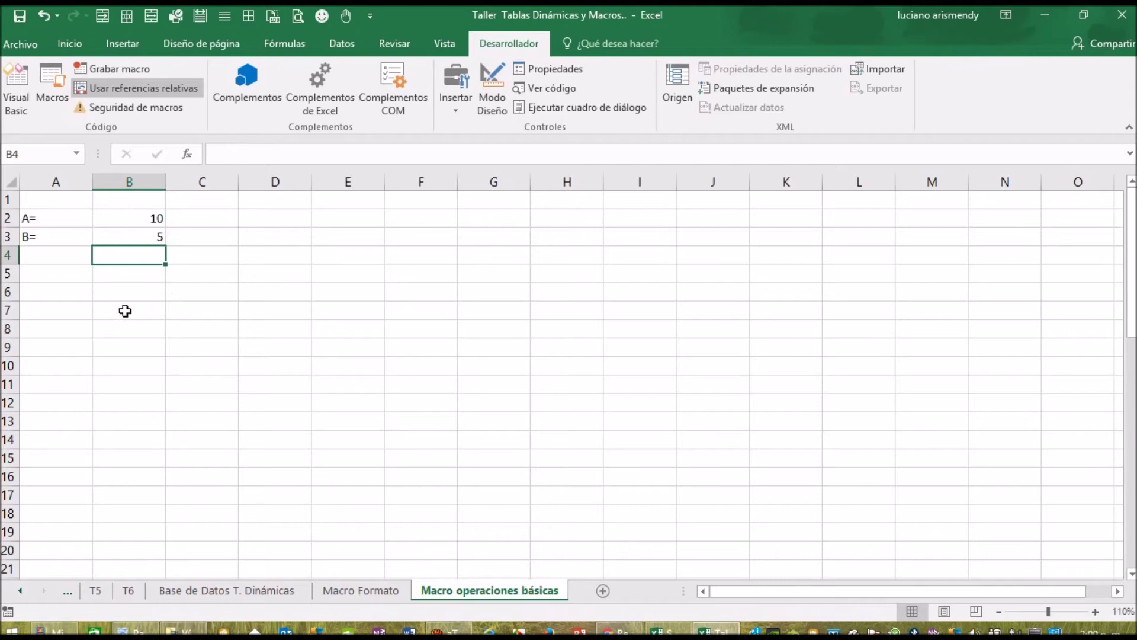
left_click(55, 219)
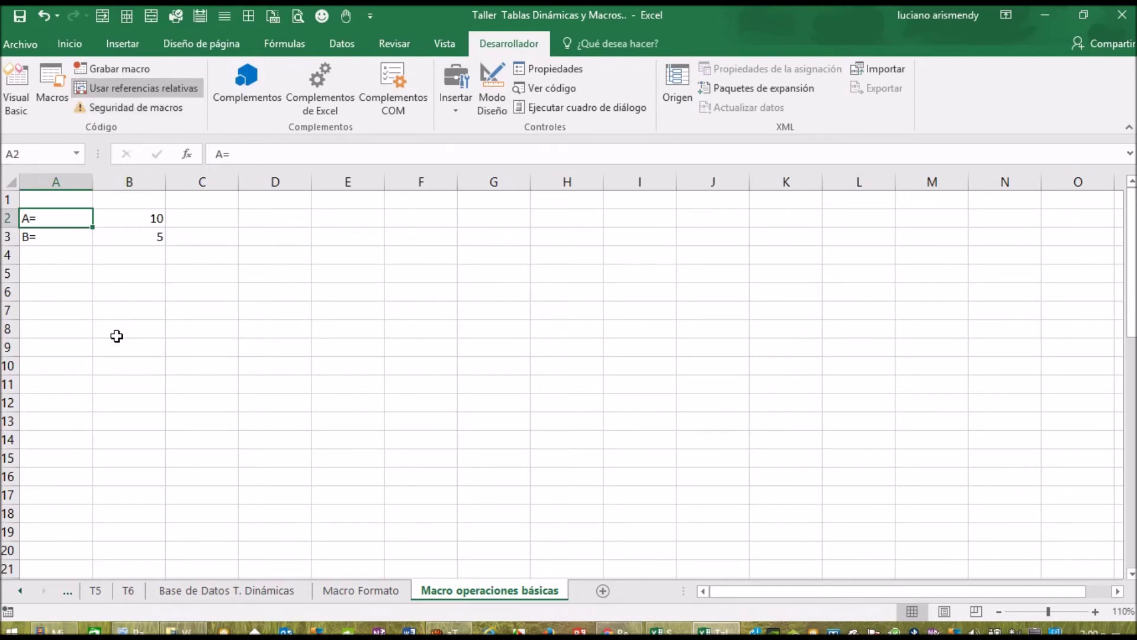
left_click(159, 91)
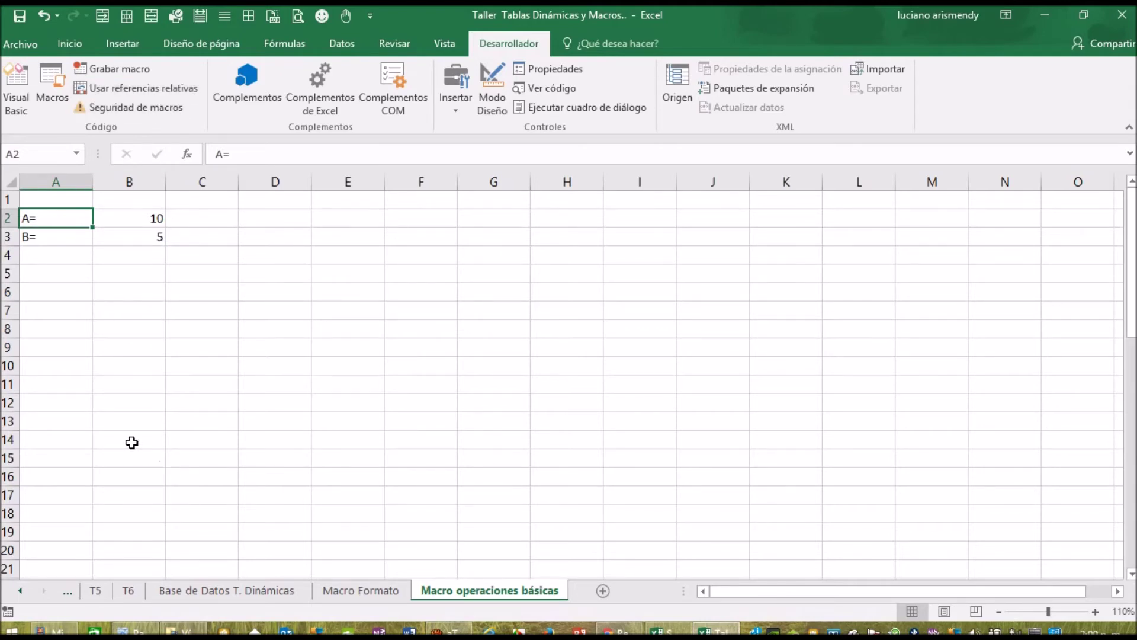
left_click(103, 369)
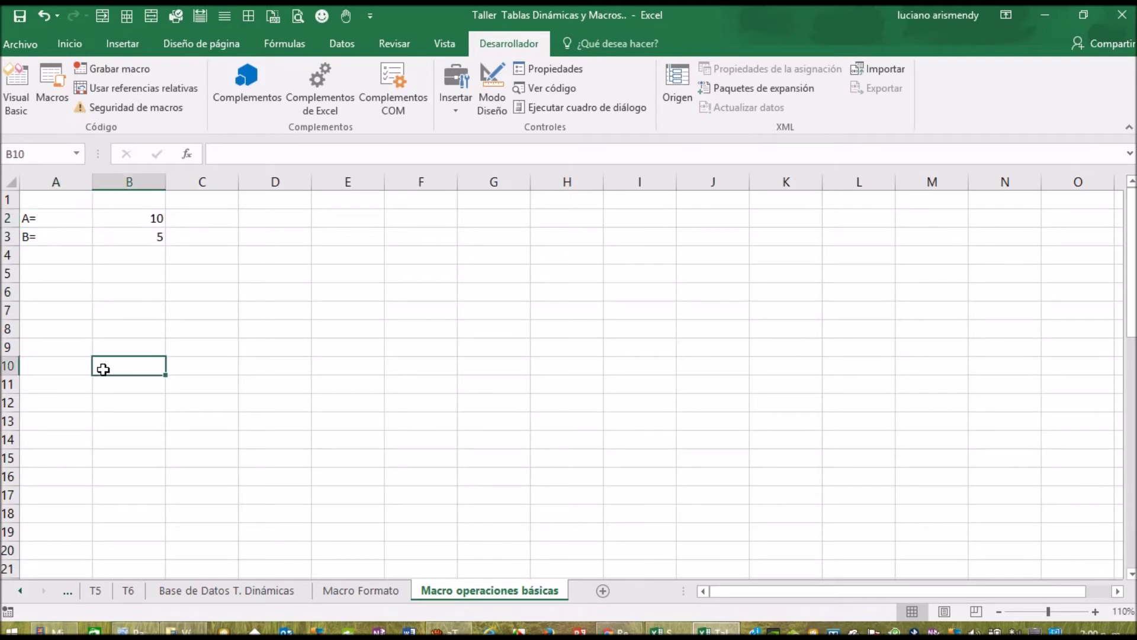
- From cell A2 with relative references on, set up a new macro recording named Macrooperacionesbasicas with the shortcut letter n
left_click(54, 214)
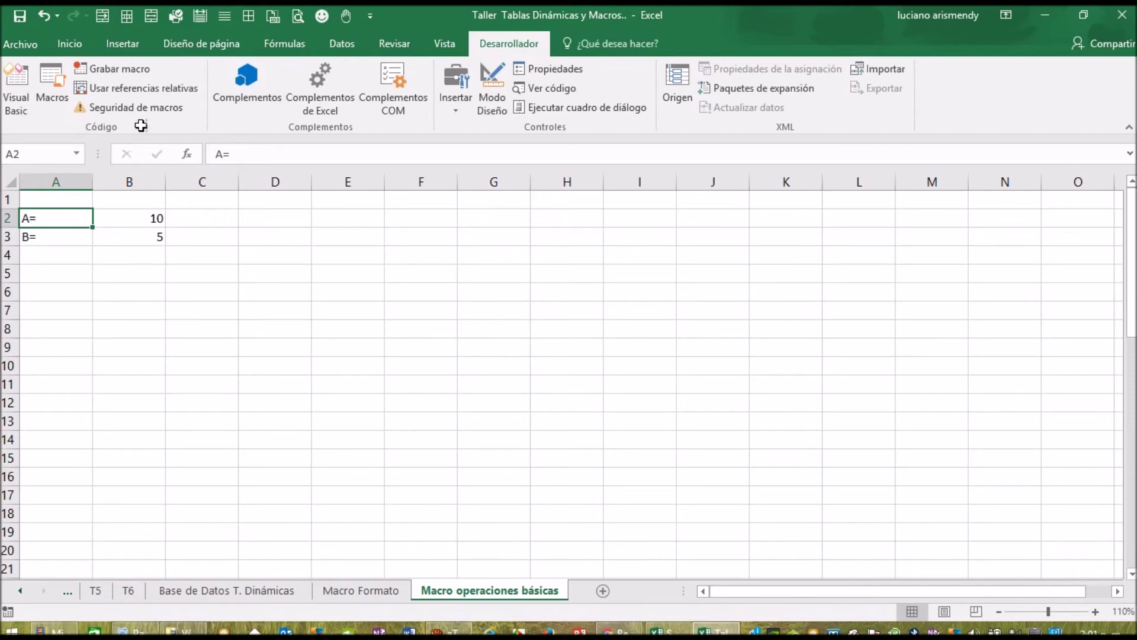
left_click(143, 93)
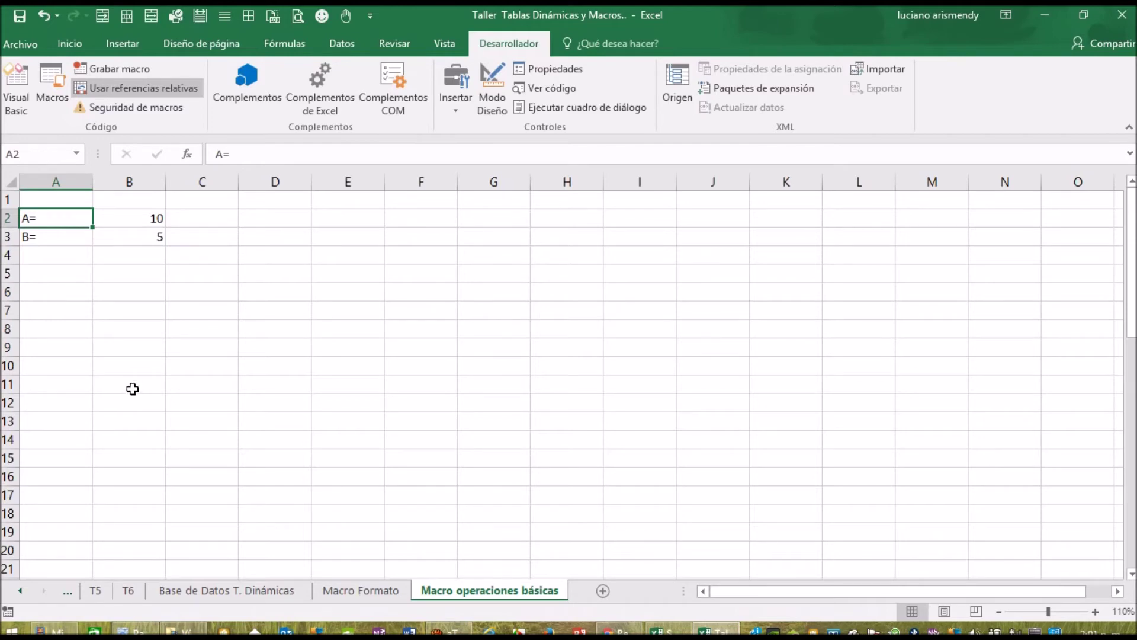
left_click(99, 69)
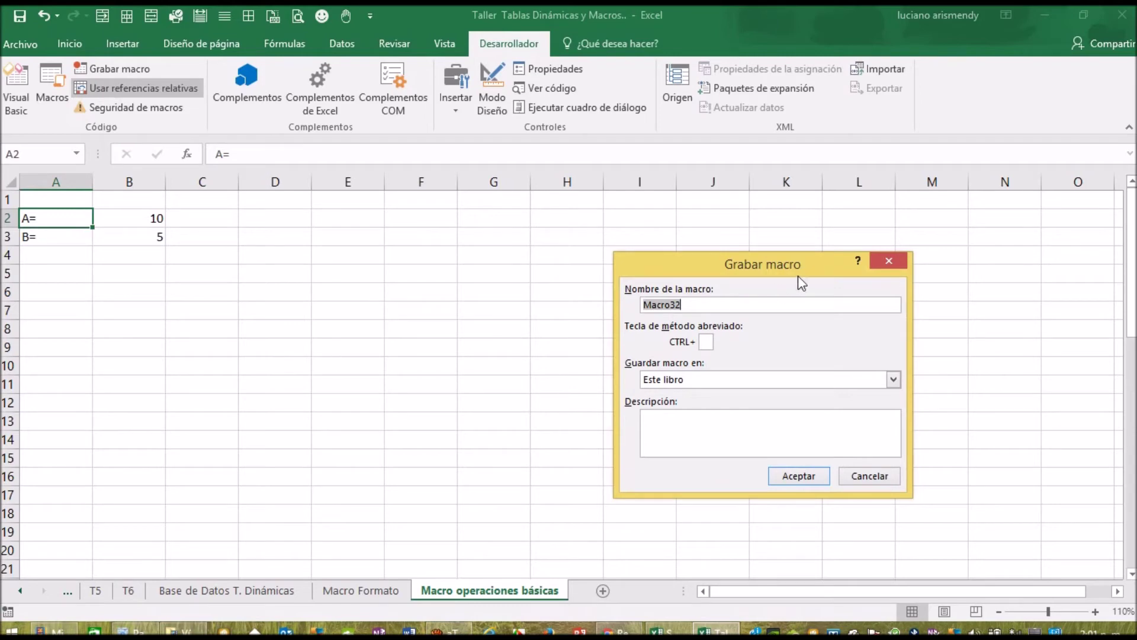
left_click(719, 307)
key("BackSpace")
key("BackSpace")
type("operaciones")
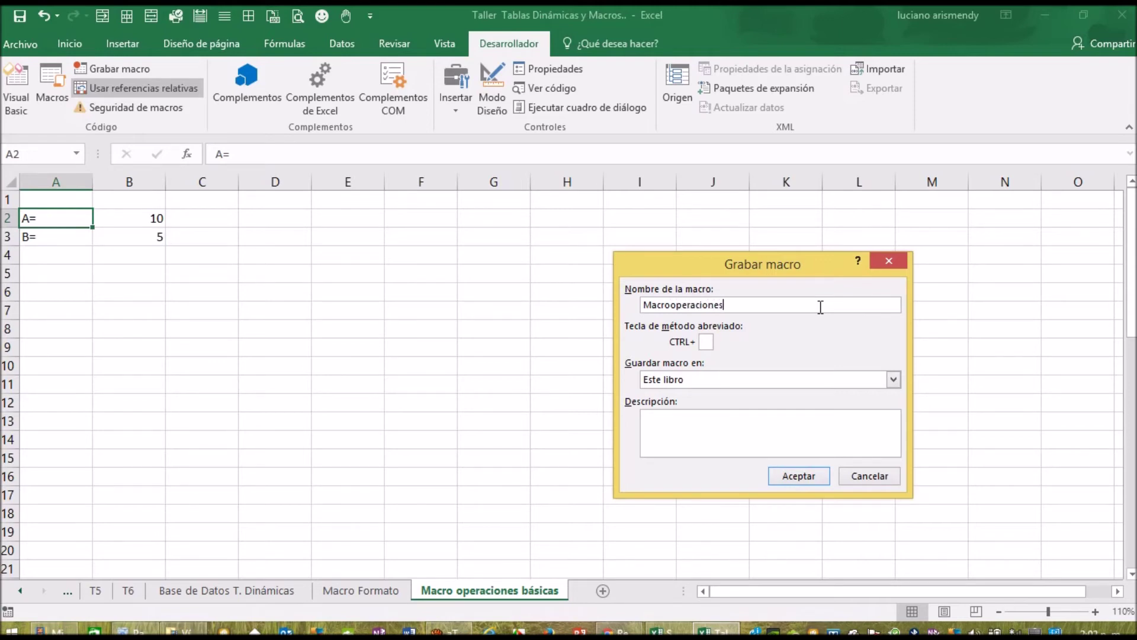
type("basicas")
type("n")
- Describe the macro as "Calcula las operaciones básicas de la matemática con dos números" and start recording
left_click(697, 424)
type("Calcula las operaciones b")
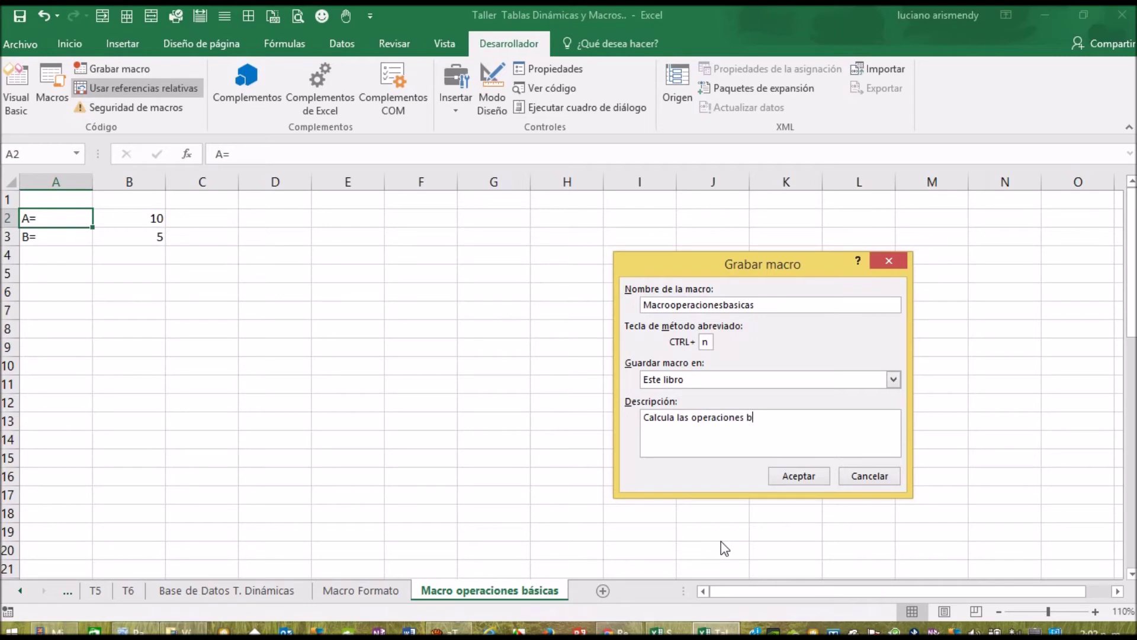
type("ásicas de la matemática con dos números")
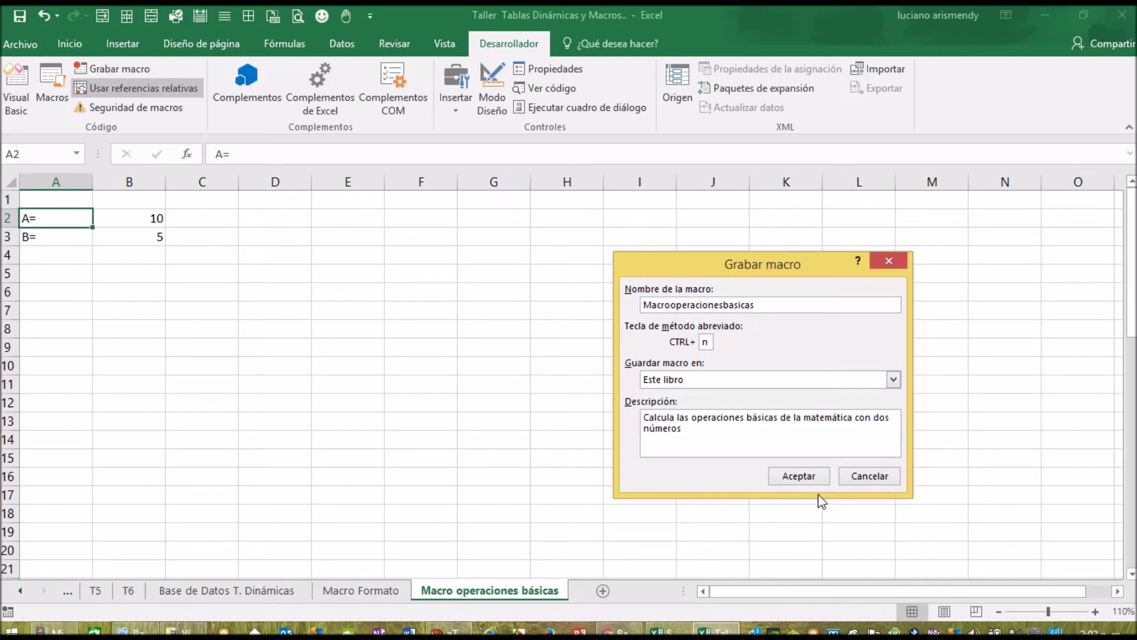
left_click(811, 476)
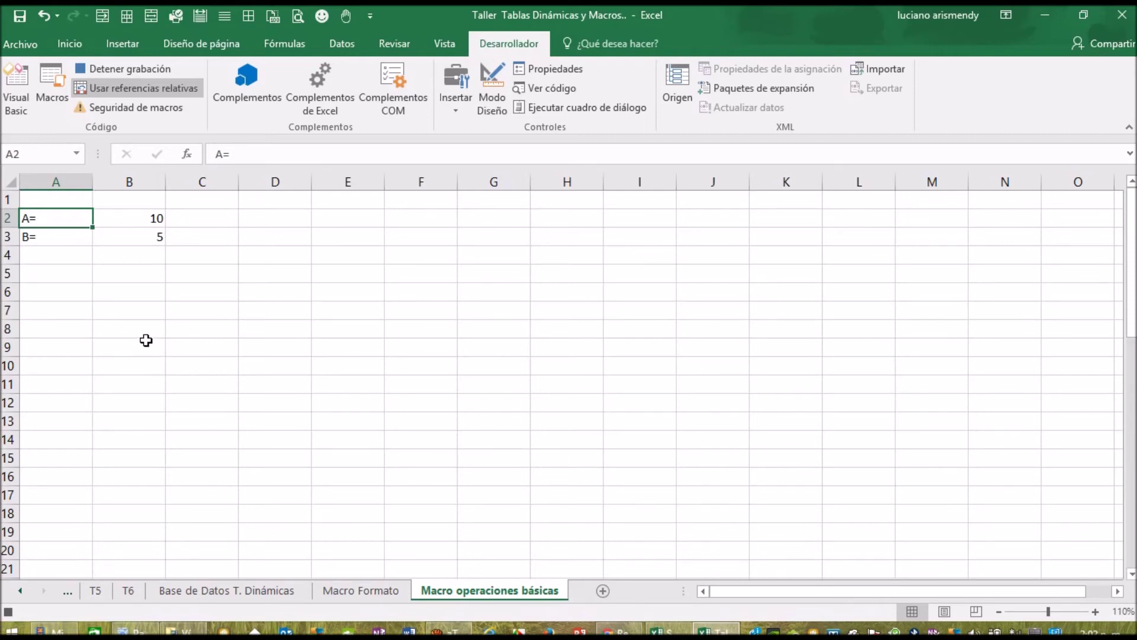
- Enter the labels SUMA= in A4 and MULTIPLICACIÓN= in A5
left_click(47, 253)
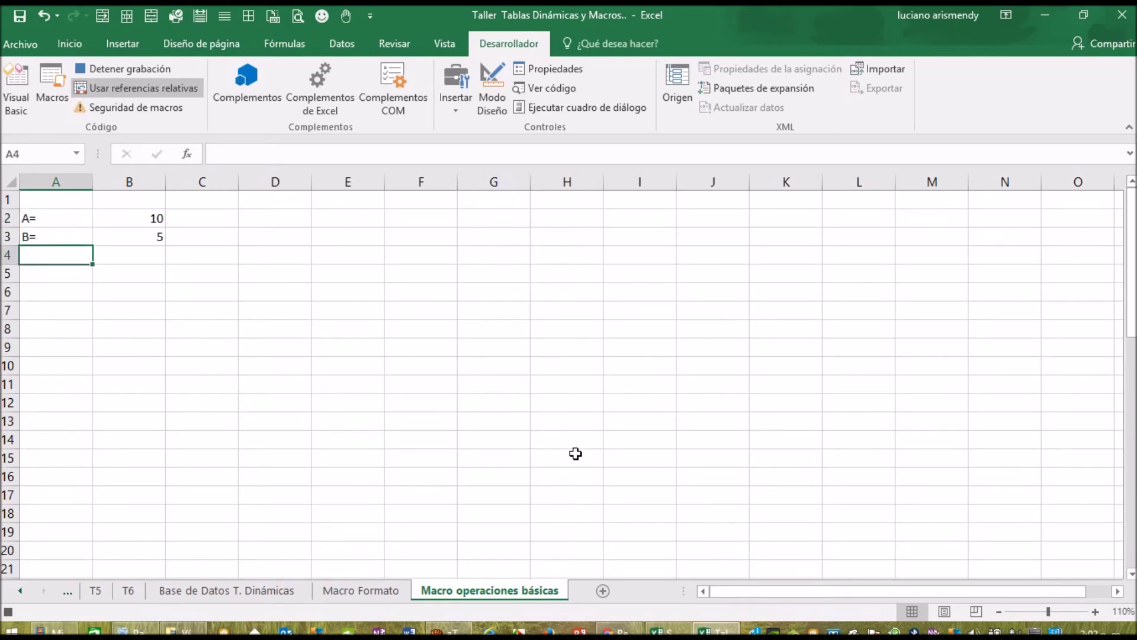
key("Caps_Lock")
type("S")
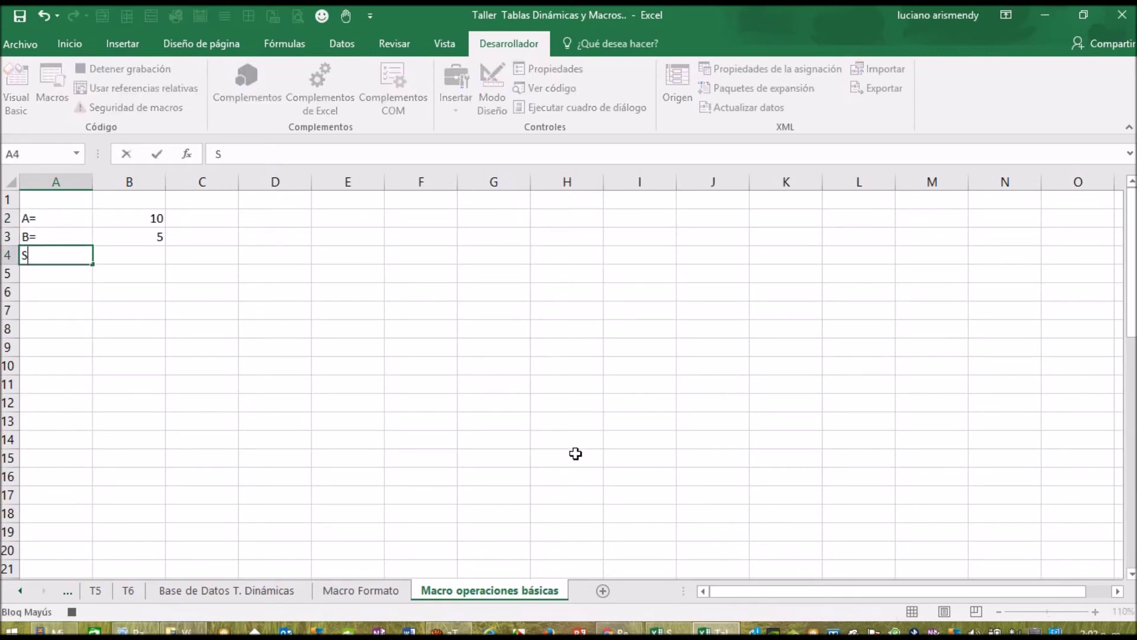
type("UMA=")
left_click(77, 275)
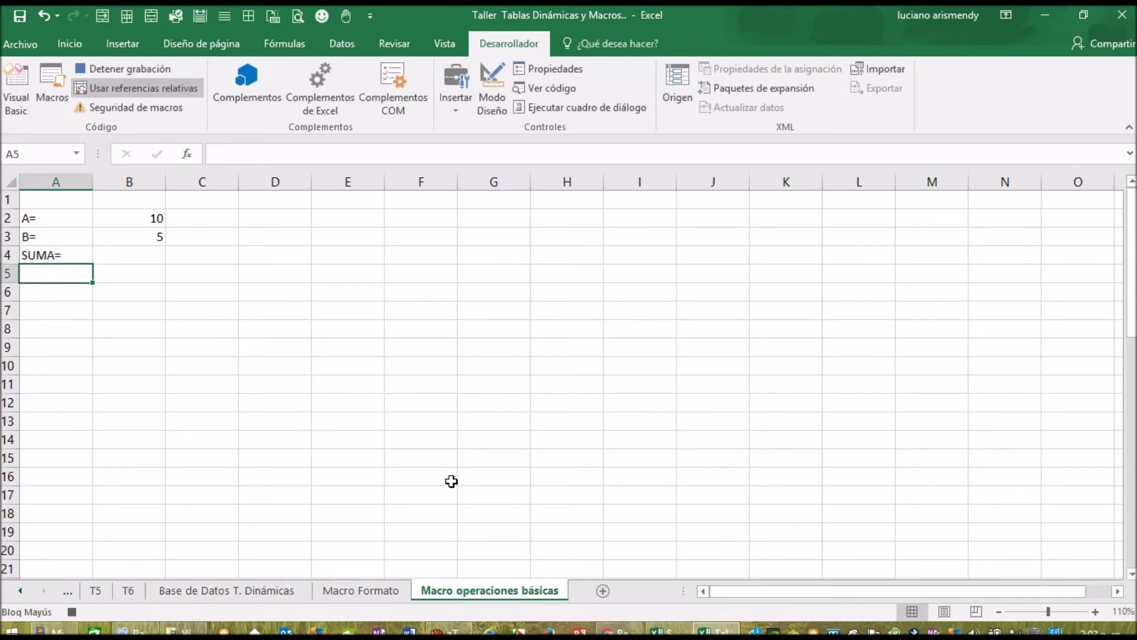
type("MULT")
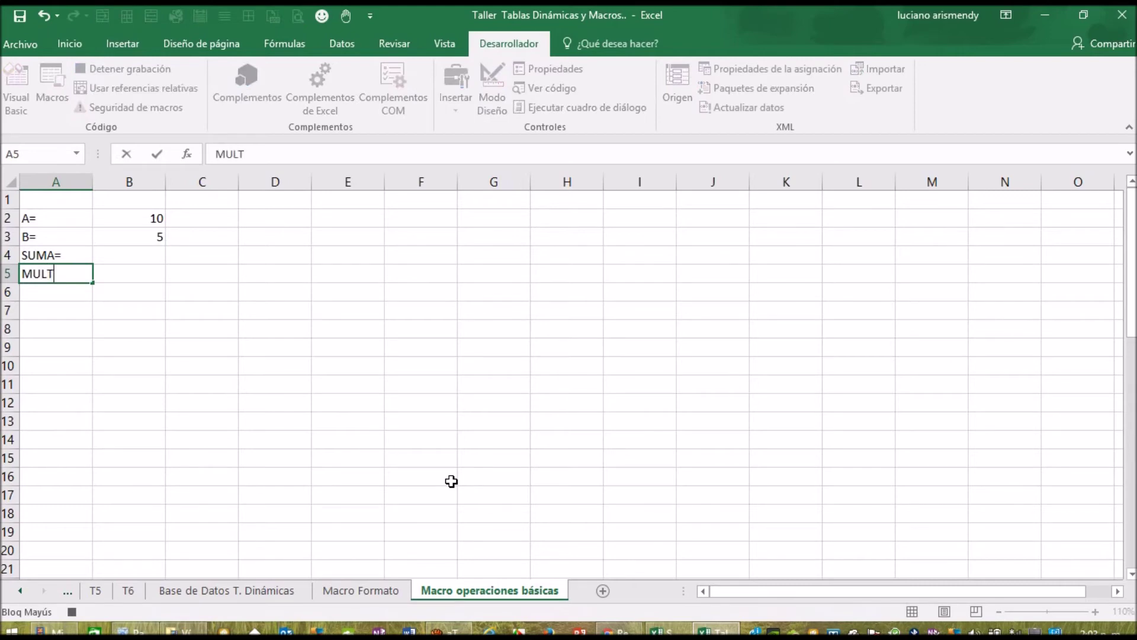
type("IPLICAC")
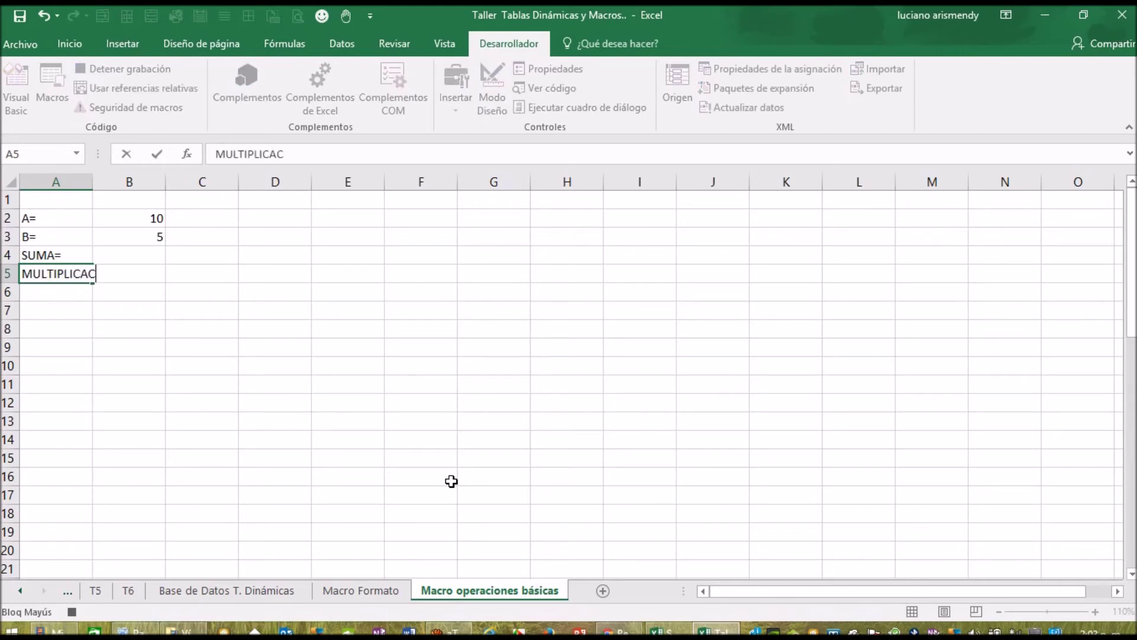
type("IÓN=")
- Enter the labels RESTA1= in A6 and RESTA2= in A7
left_click(87, 297)
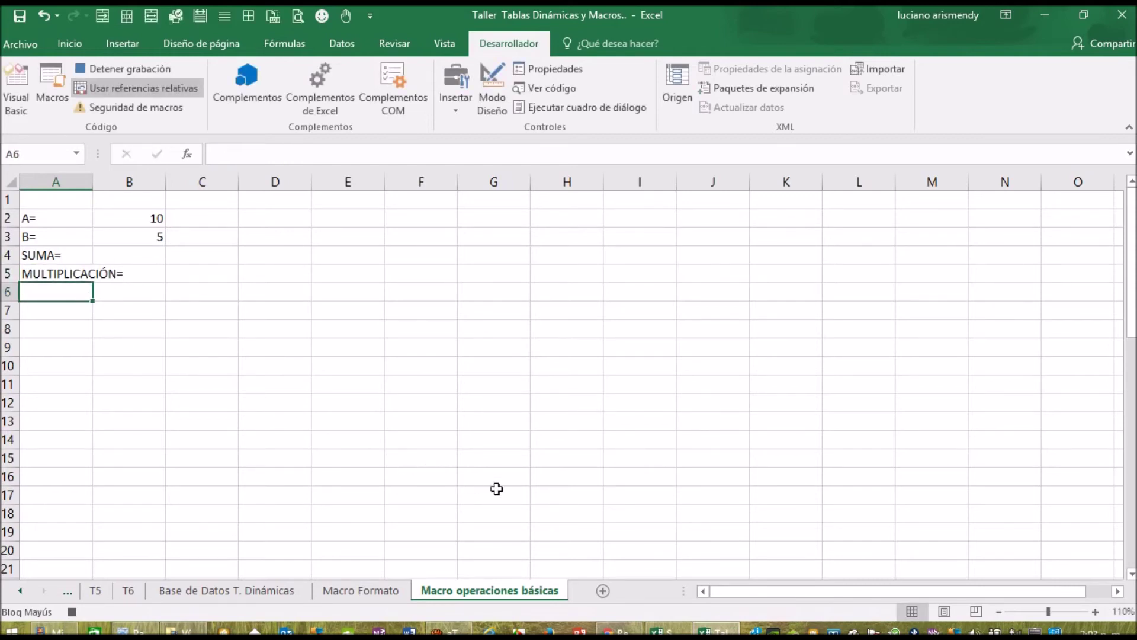
type("REST")
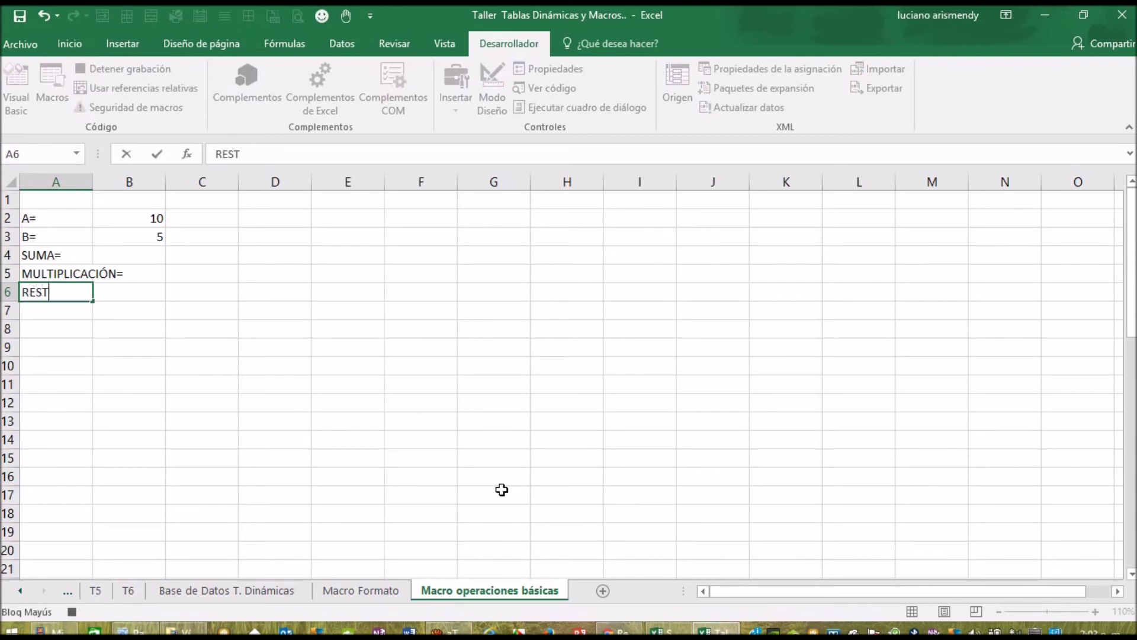
type("A1=")
key("Return")
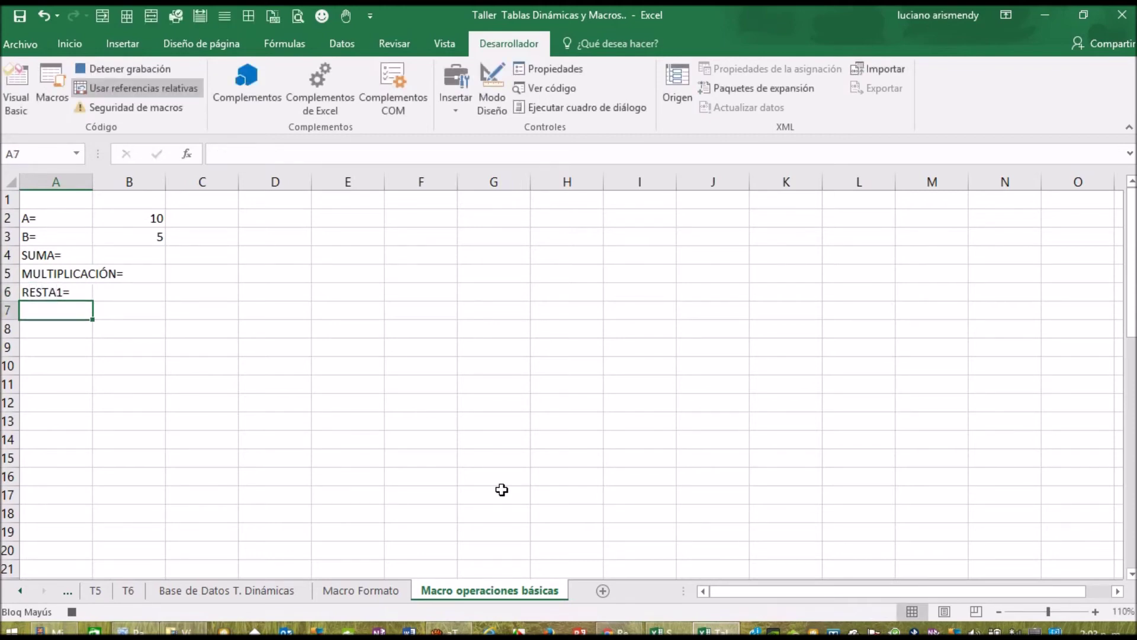
type("RESTA2")
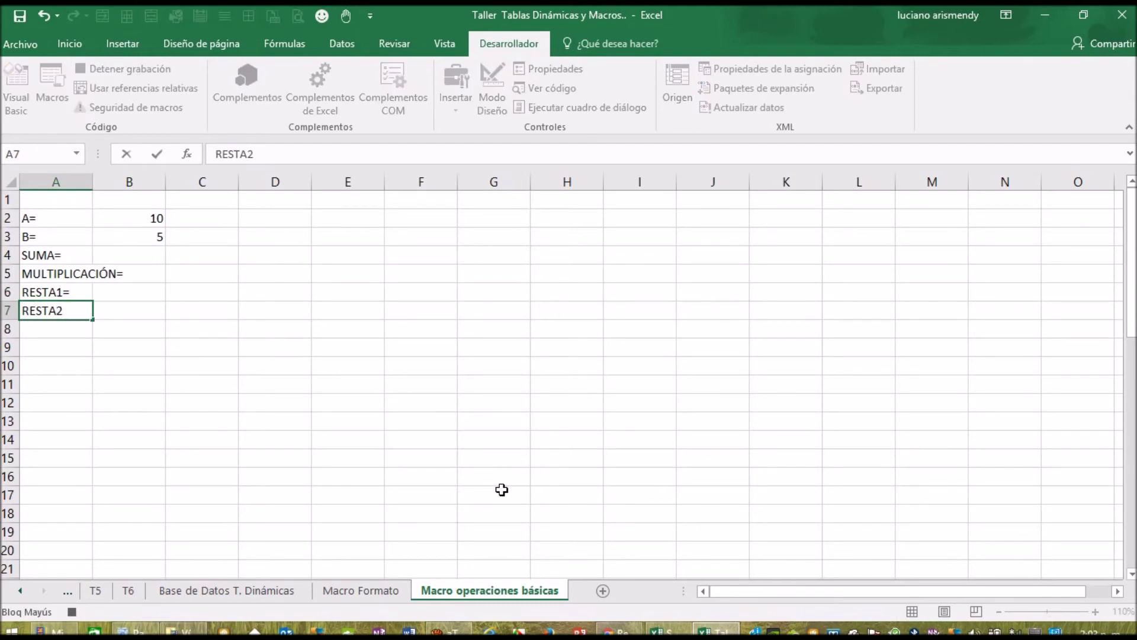
type("=")
key("Return")
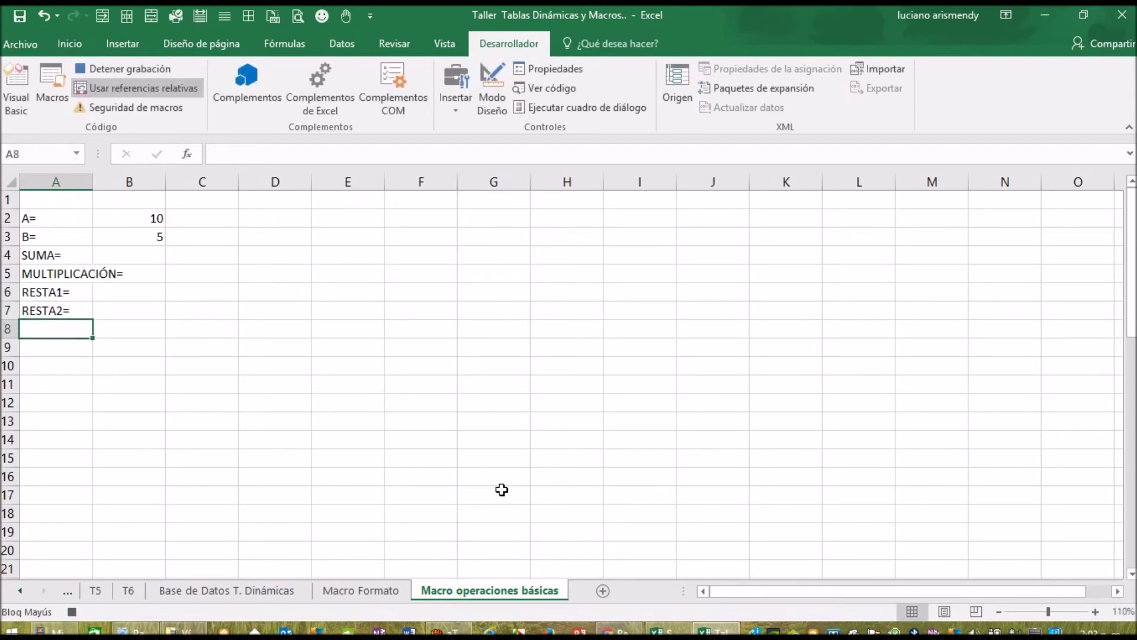
- Enter the labels DIVISIÓN1= in A8 and DIVISIÓN2= in A9, and fit column A's width to its contents
type("DIVISI")
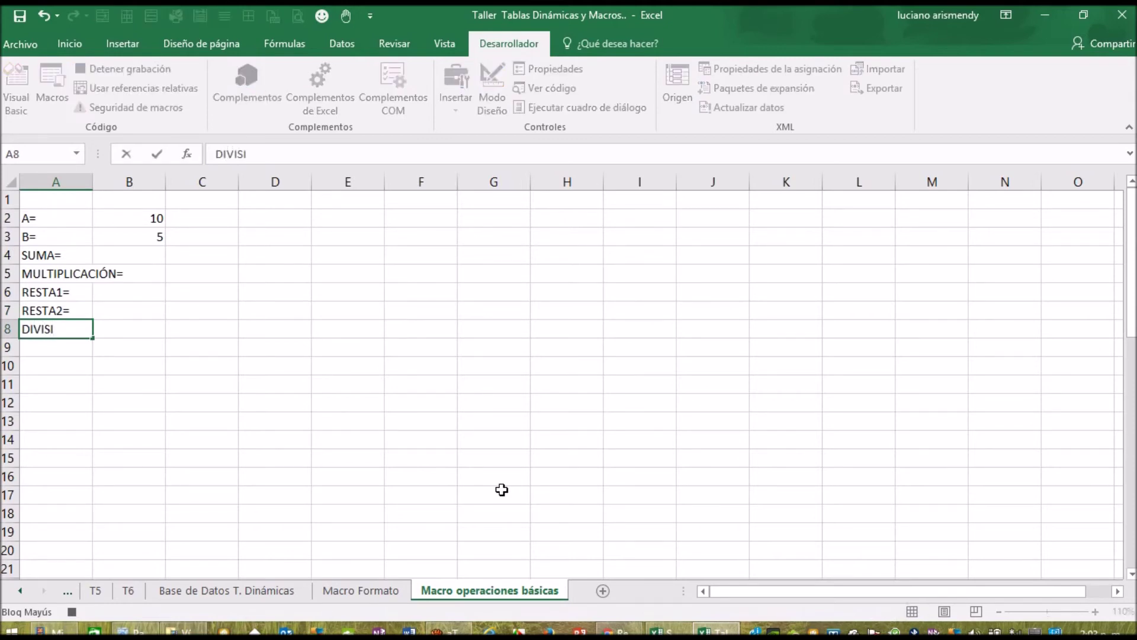
type("ÓN1=")
key("Return")
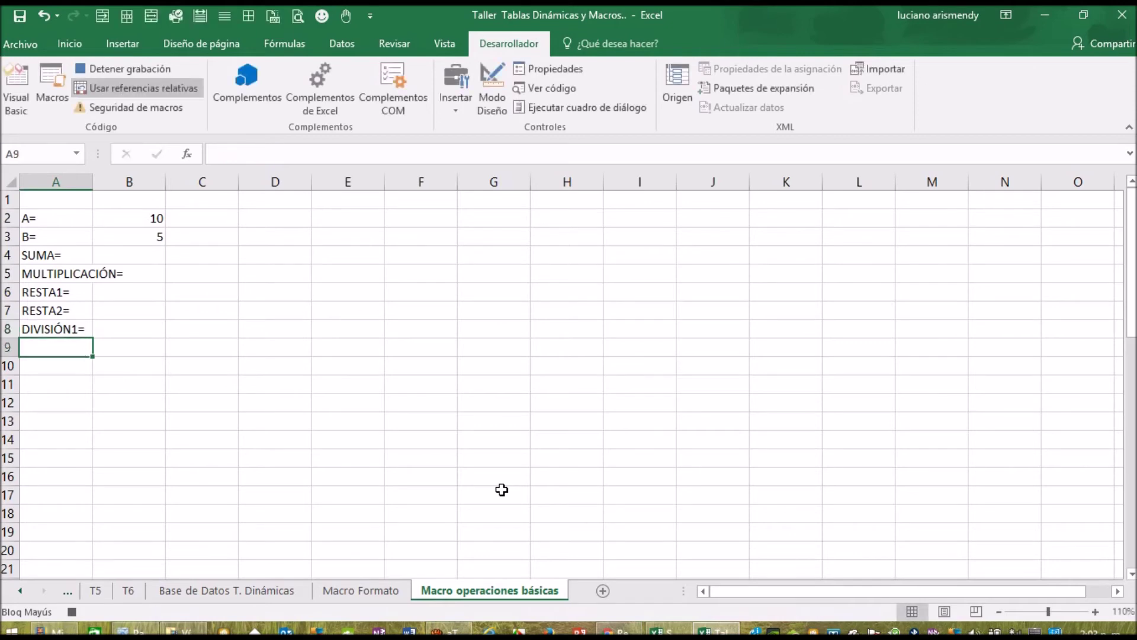
type("DIVISIÓN1=")
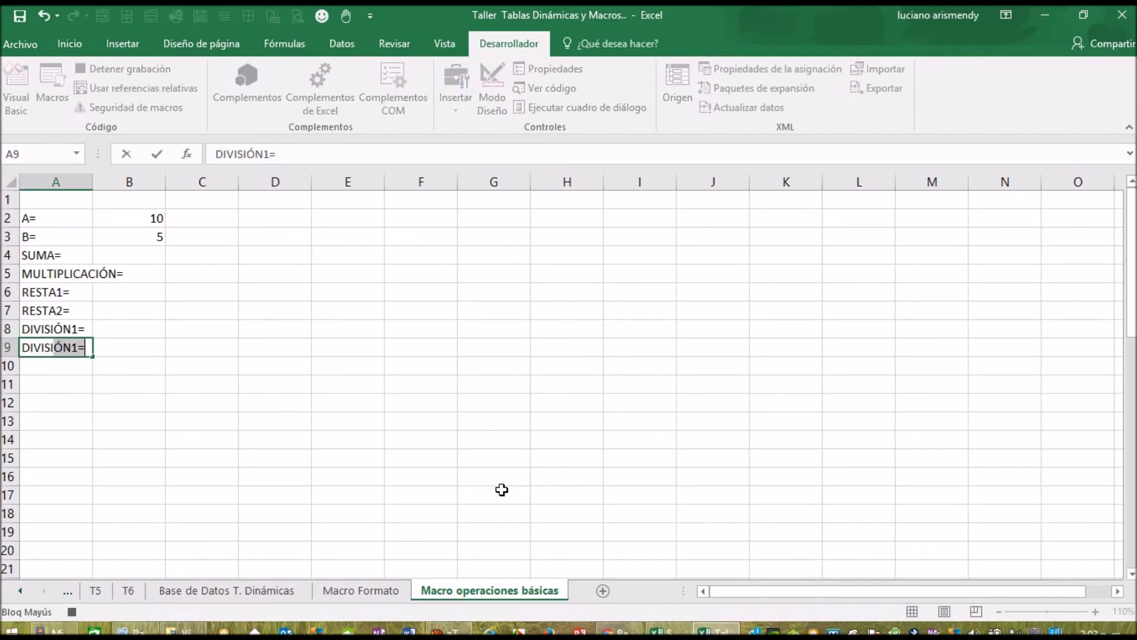
key("BackSpace")
key("BackSpace")
type("2=")
key("Return")
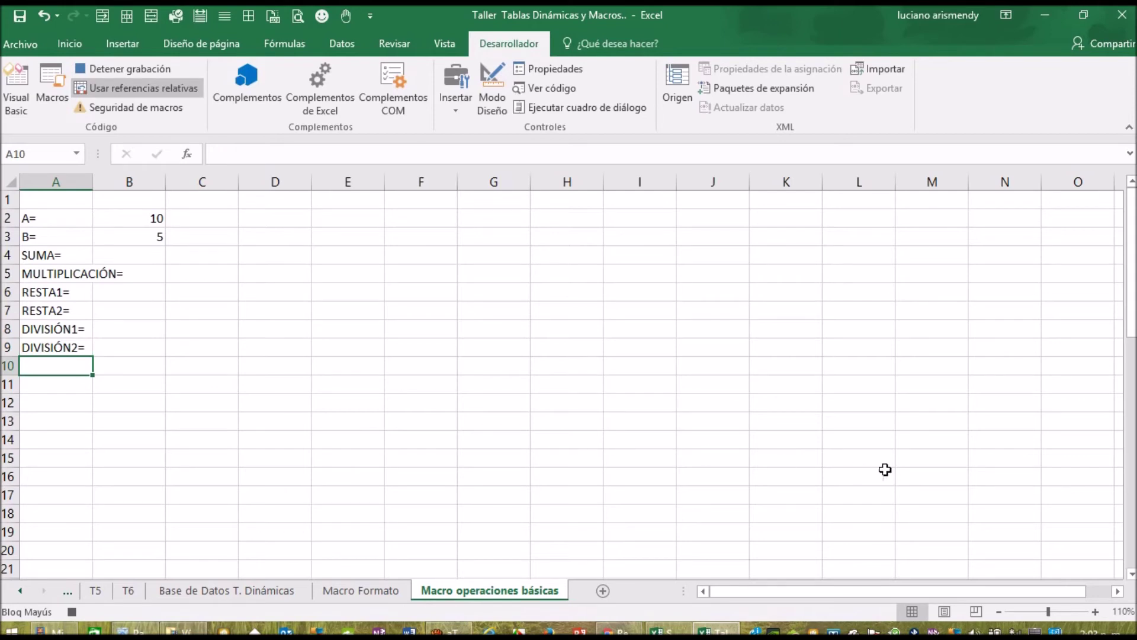
double_click(93, 182)
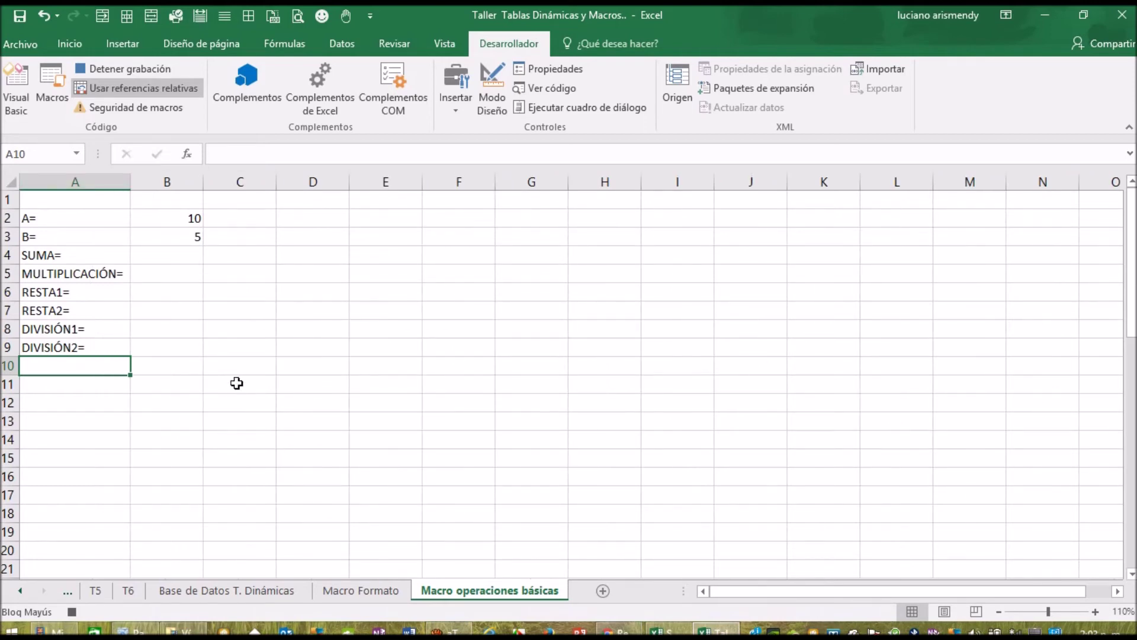
- Enter the sum formula =B2+B3 in B4
left_click(190, 254)
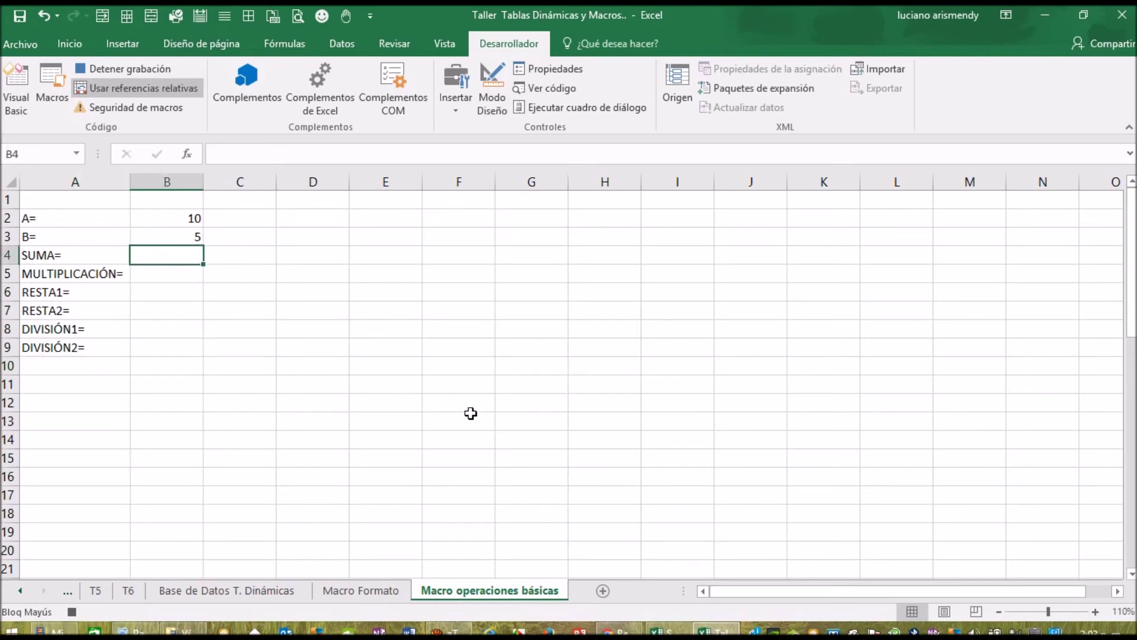
type("=")
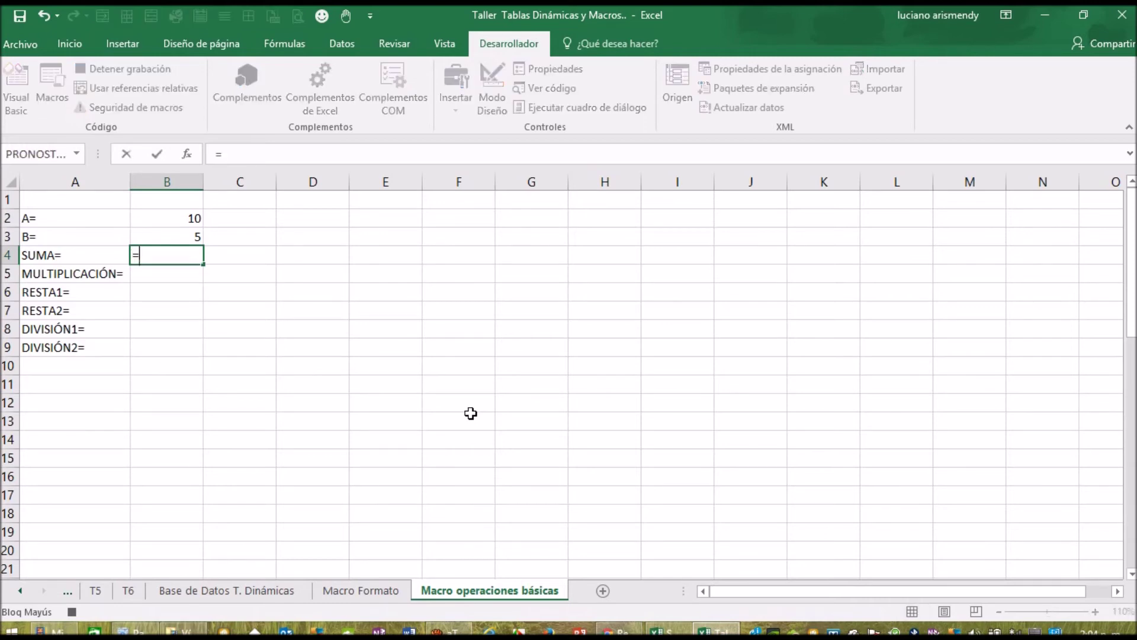
left_click(193, 217)
type("+")
left_click(198, 236)
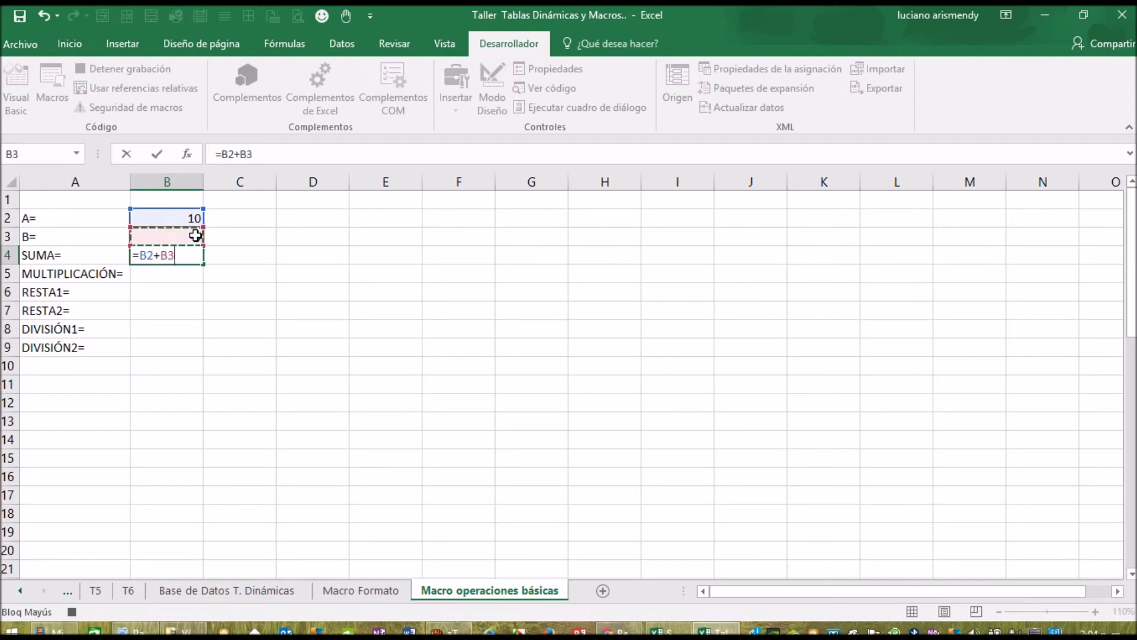
key("Return")
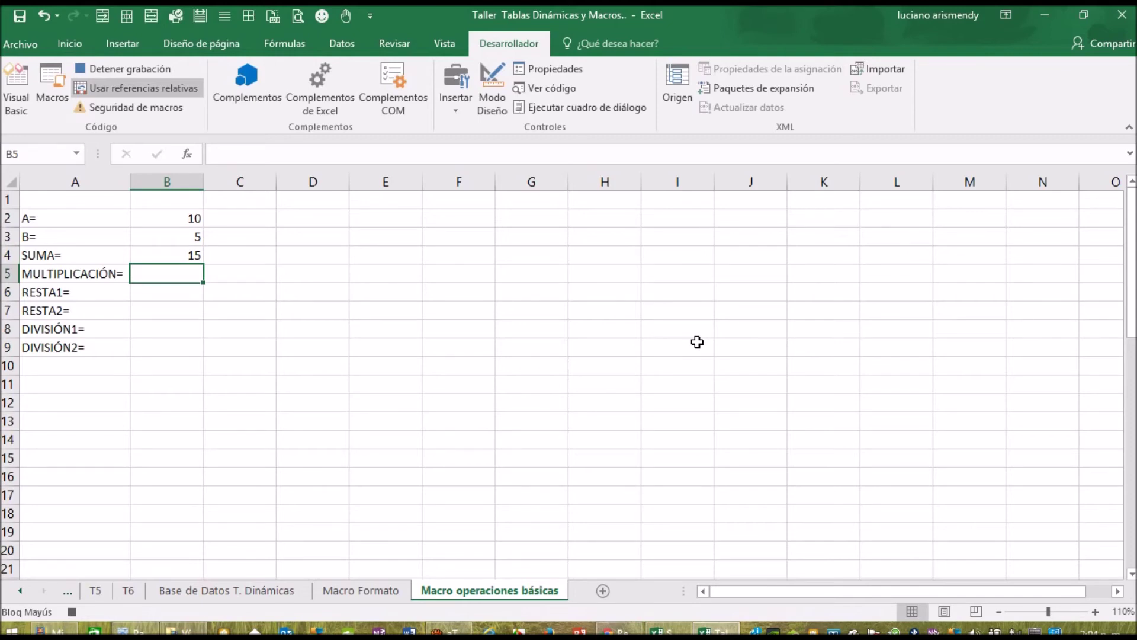
- Enter the multiplication formula =B2*B3 in B5
type("=")
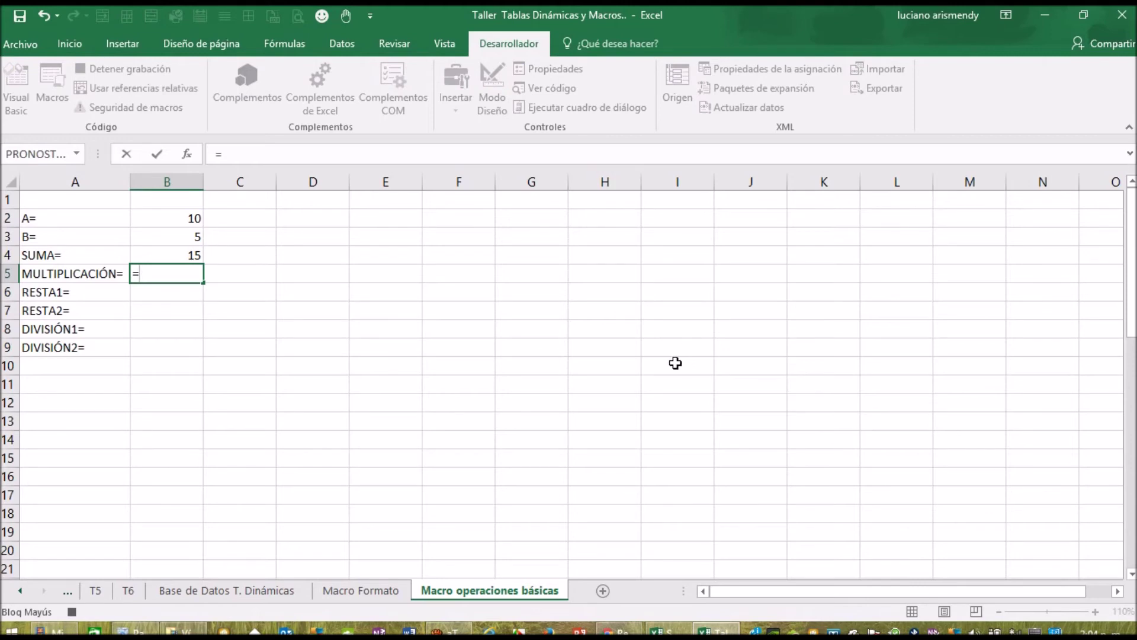
left_click(194, 219)
type("*")
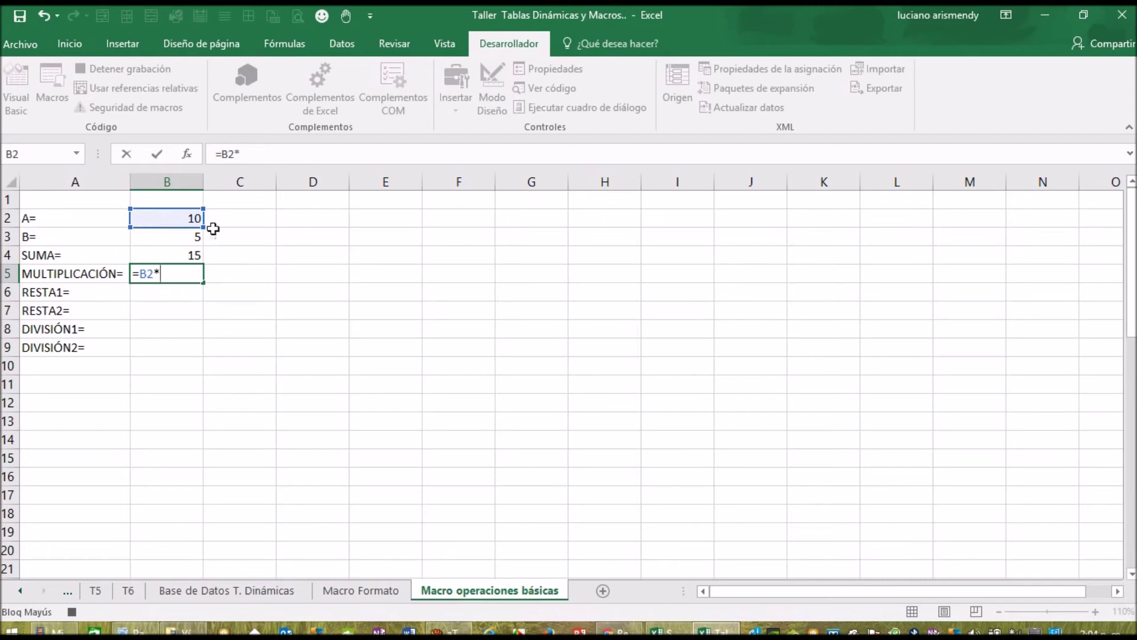
left_click(193, 234)
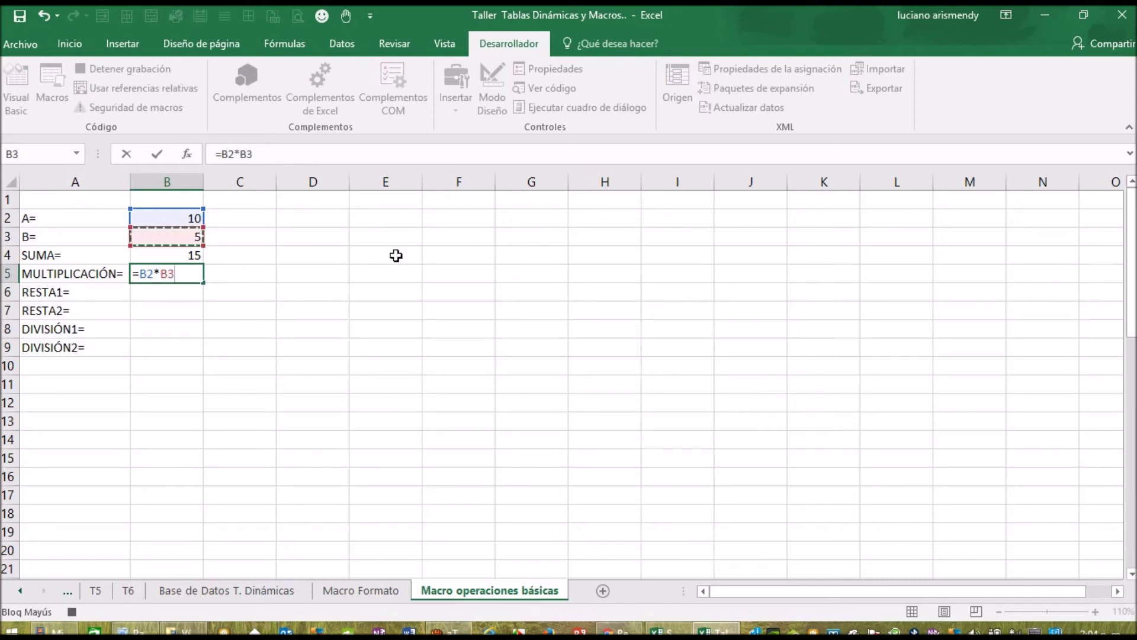
key("Return")
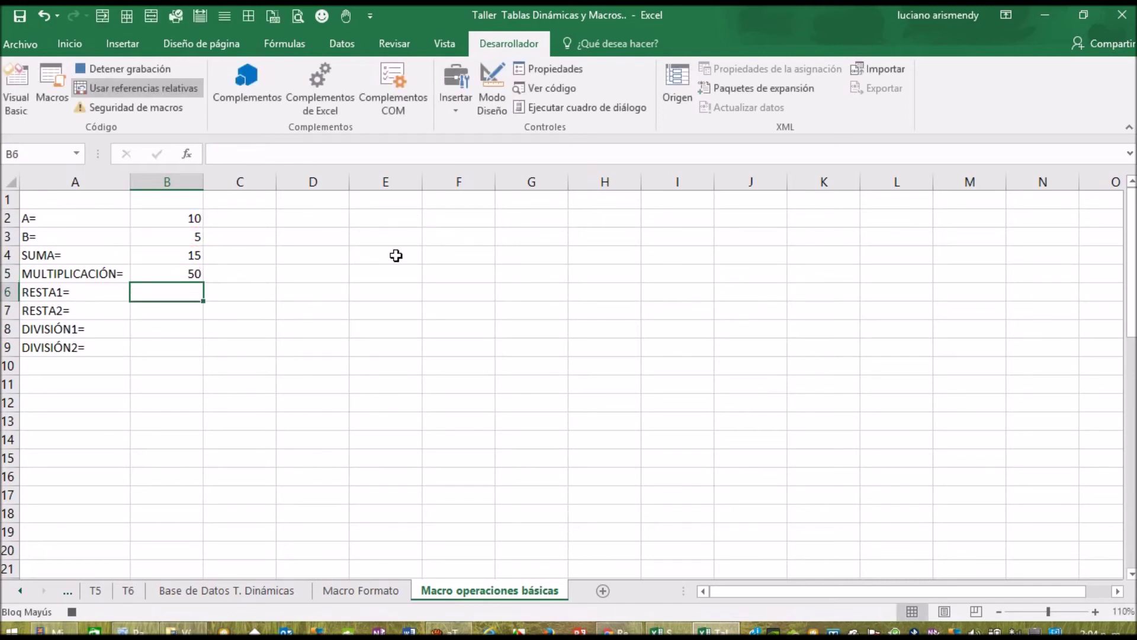
- Enter the first subtraction formula =B2-B3 in B6
type("=")
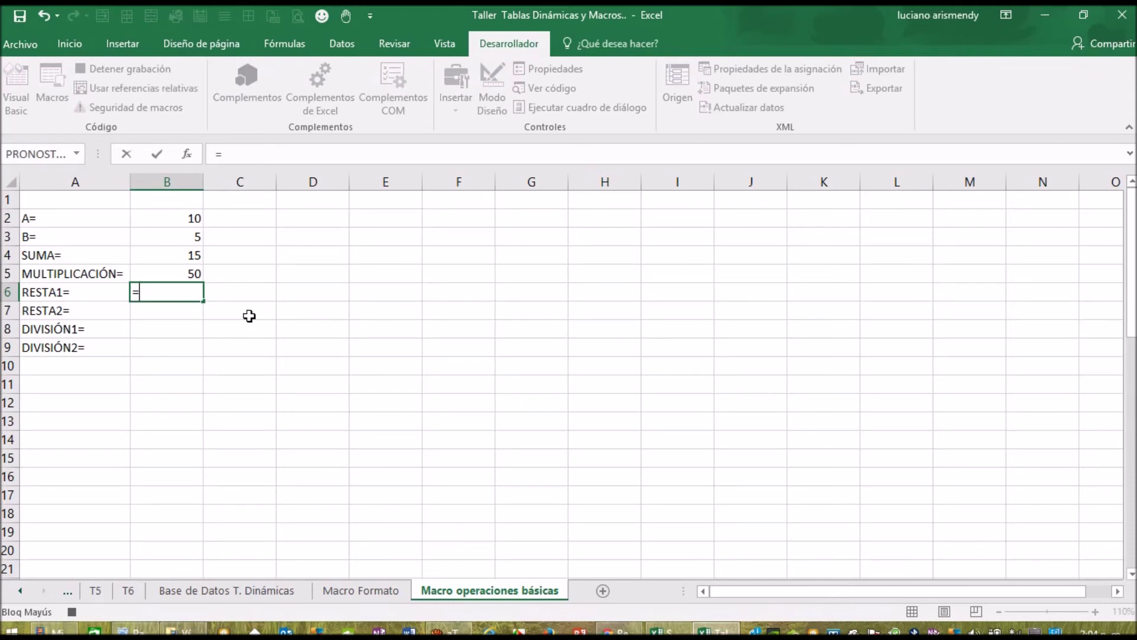
left_click(193, 219)
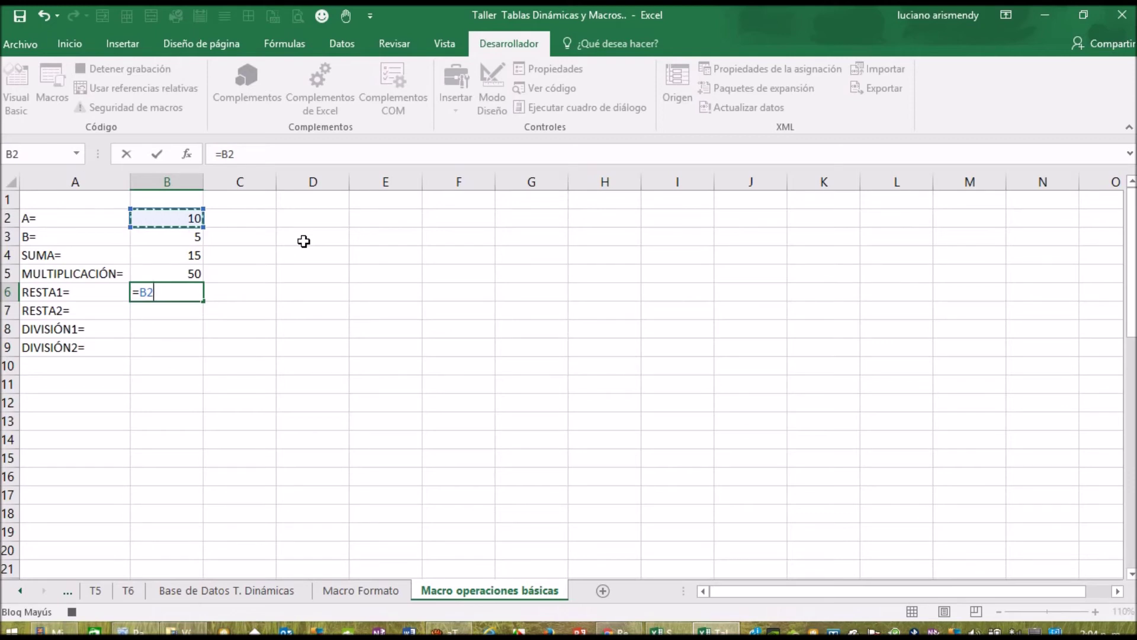
type("_")
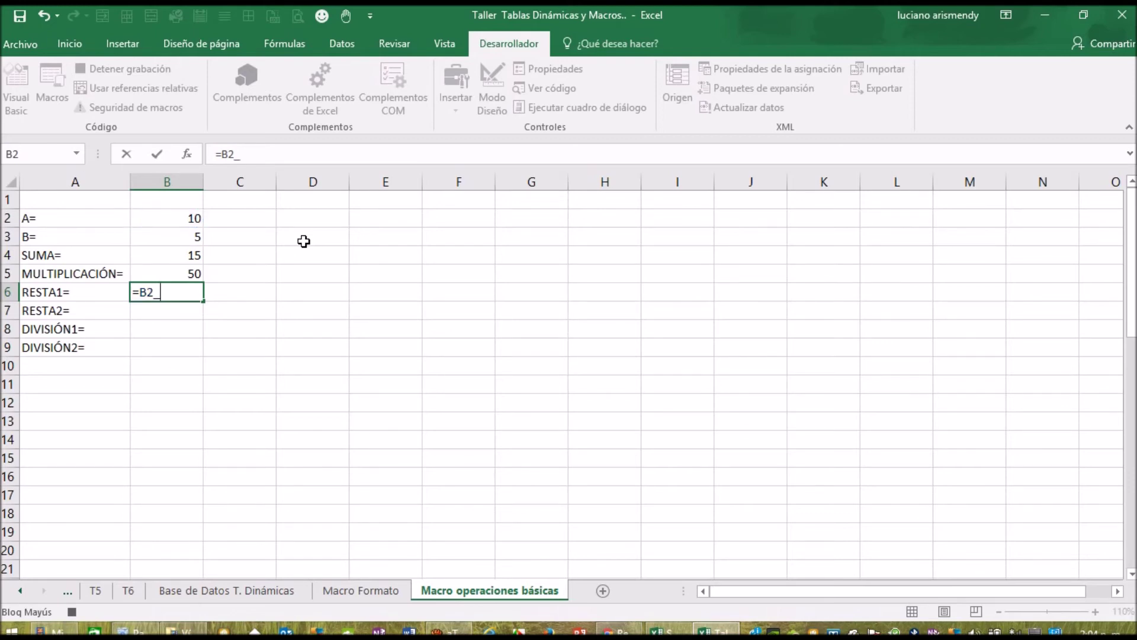
key("BackSpace")
type("-")
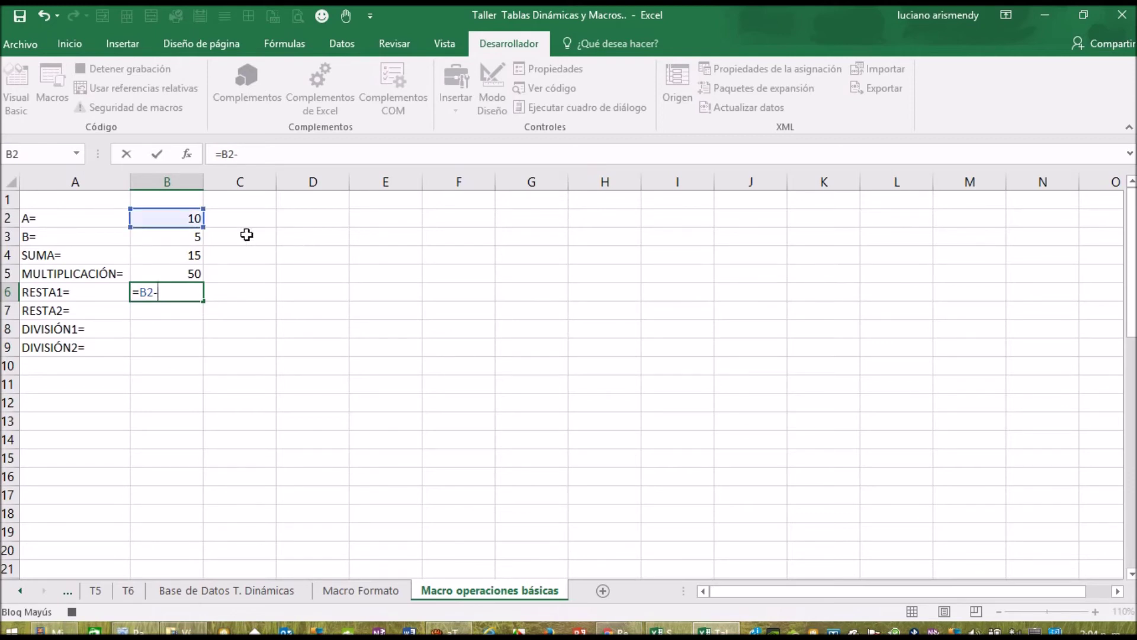
left_click(167, 235)
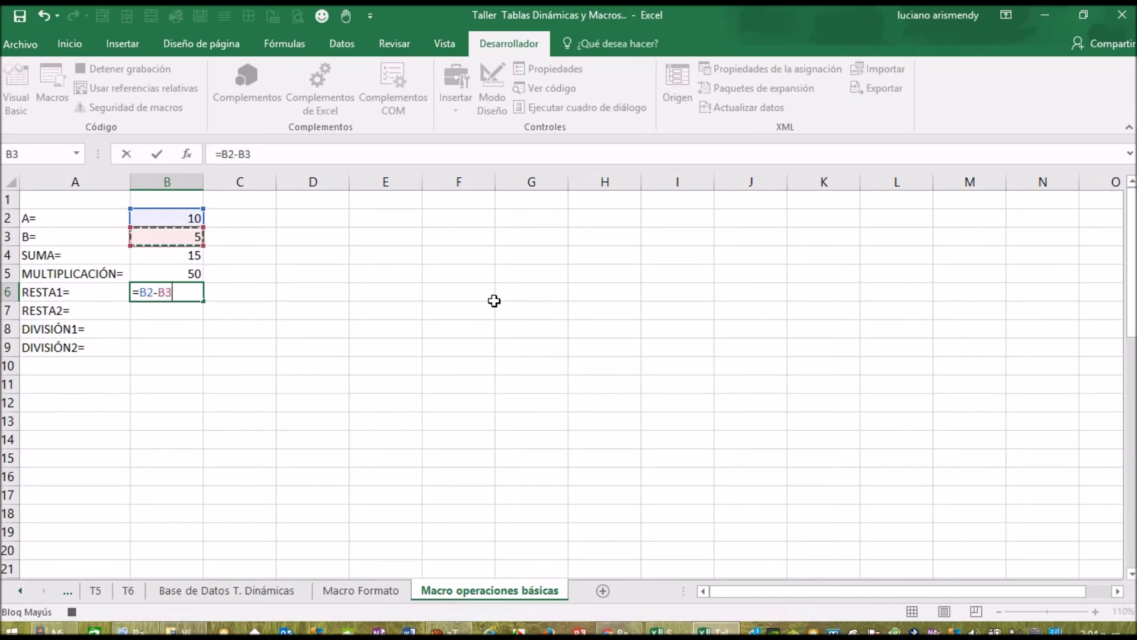
key("Return")
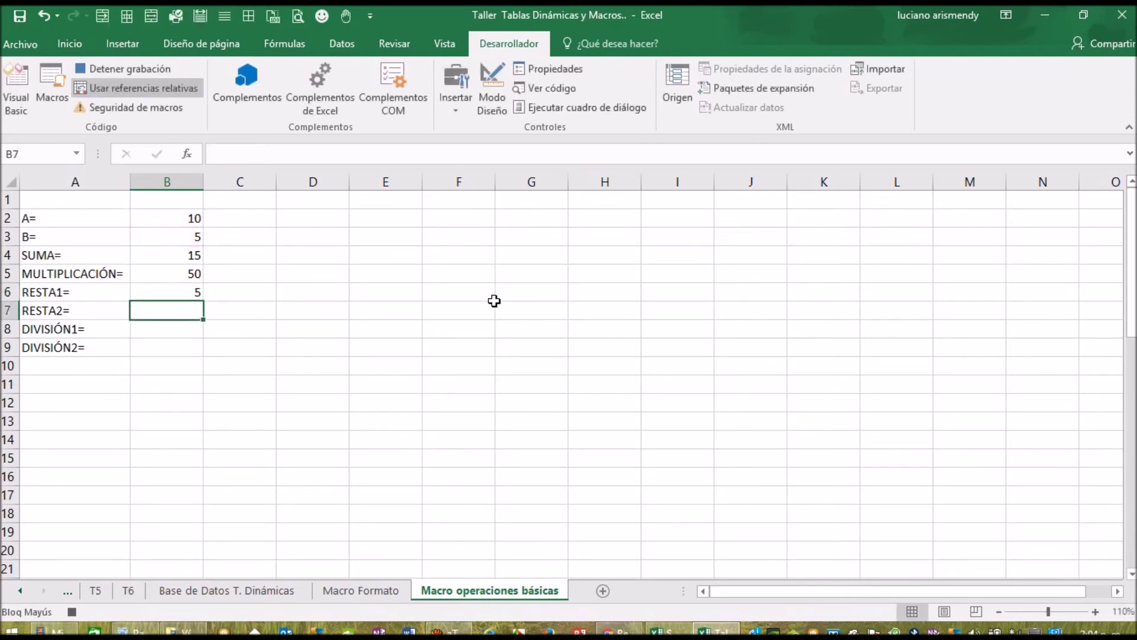
- Enter the reverse subtraction formula =B3-B2 in B7
type("=")
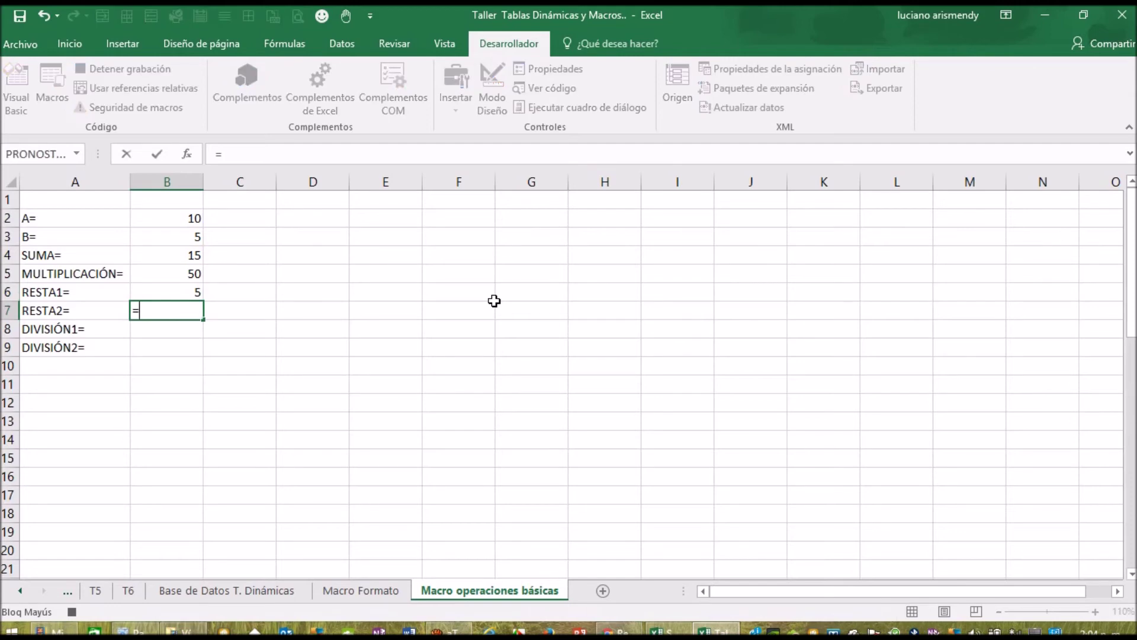
left_click(196, 239)
type("-")
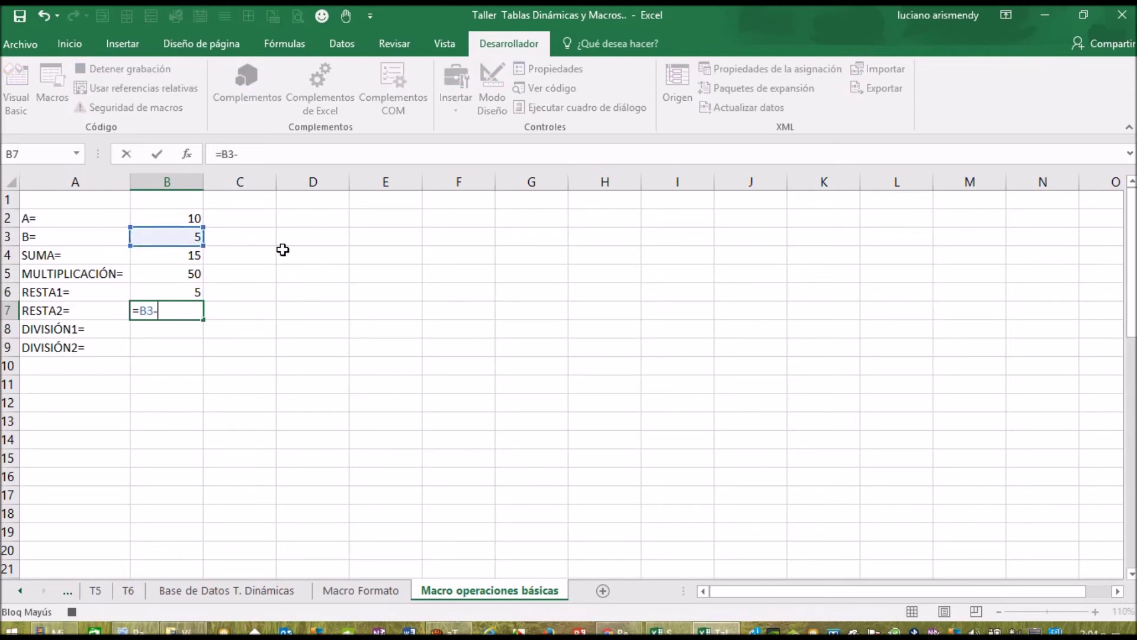
left_click(184, 216)
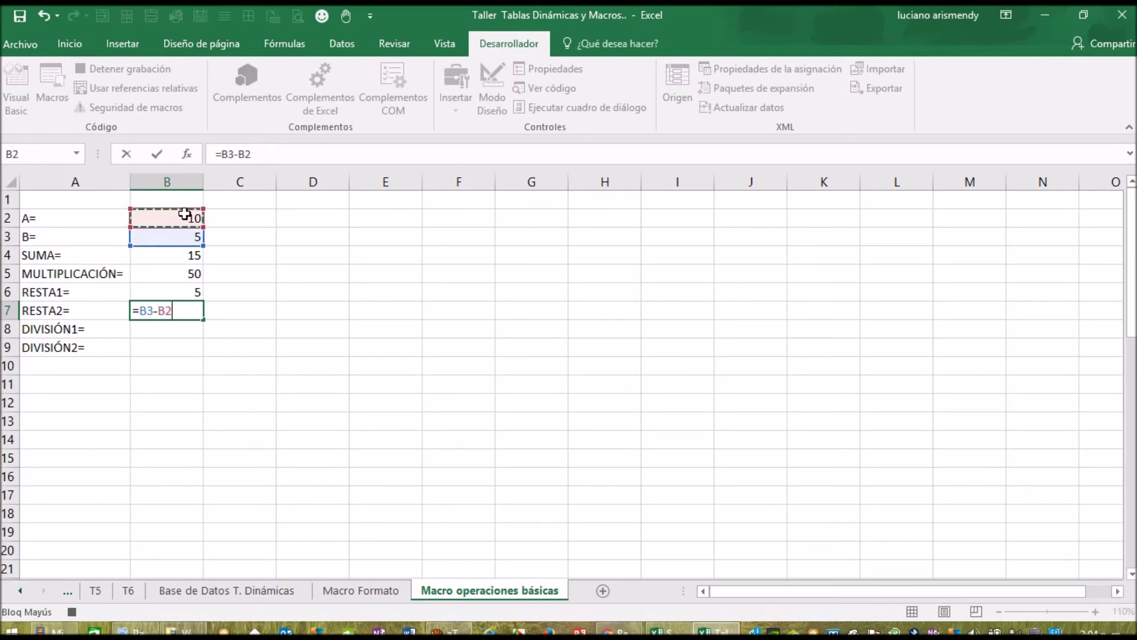
key("Return")
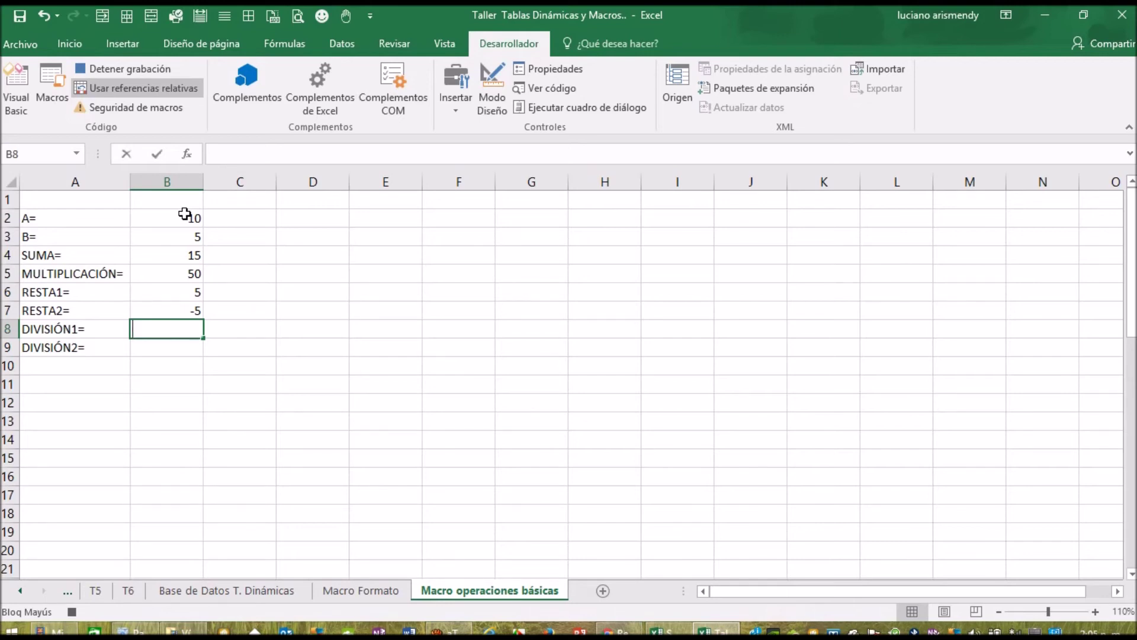
- Enter the first division formula =B2/B3 in B8
type("=")
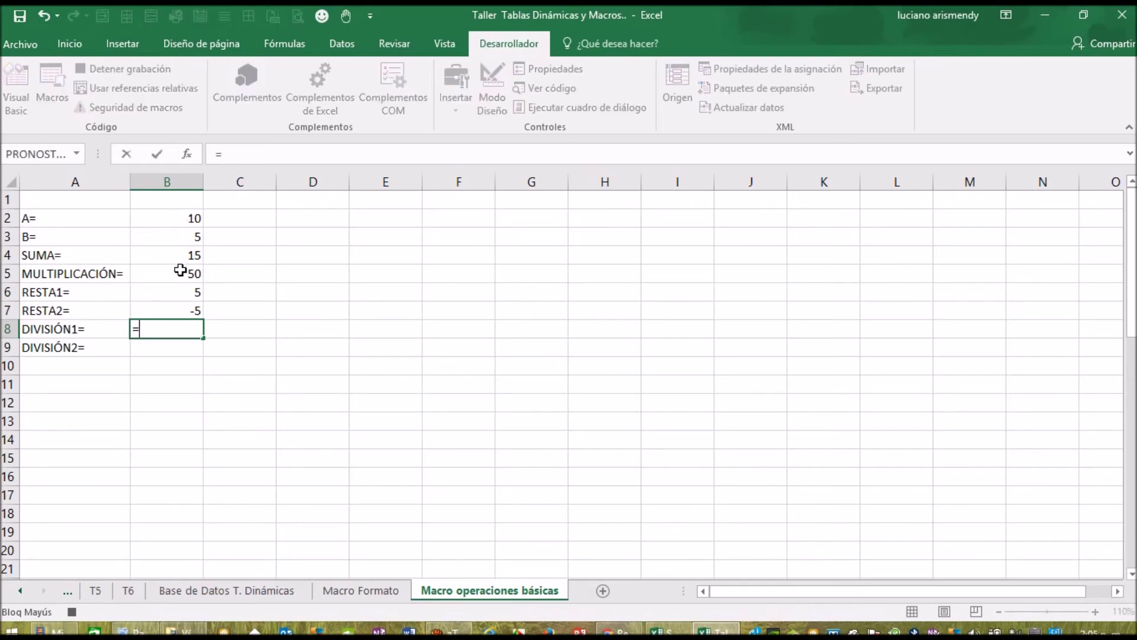
left_click(195, 220)
type("/")
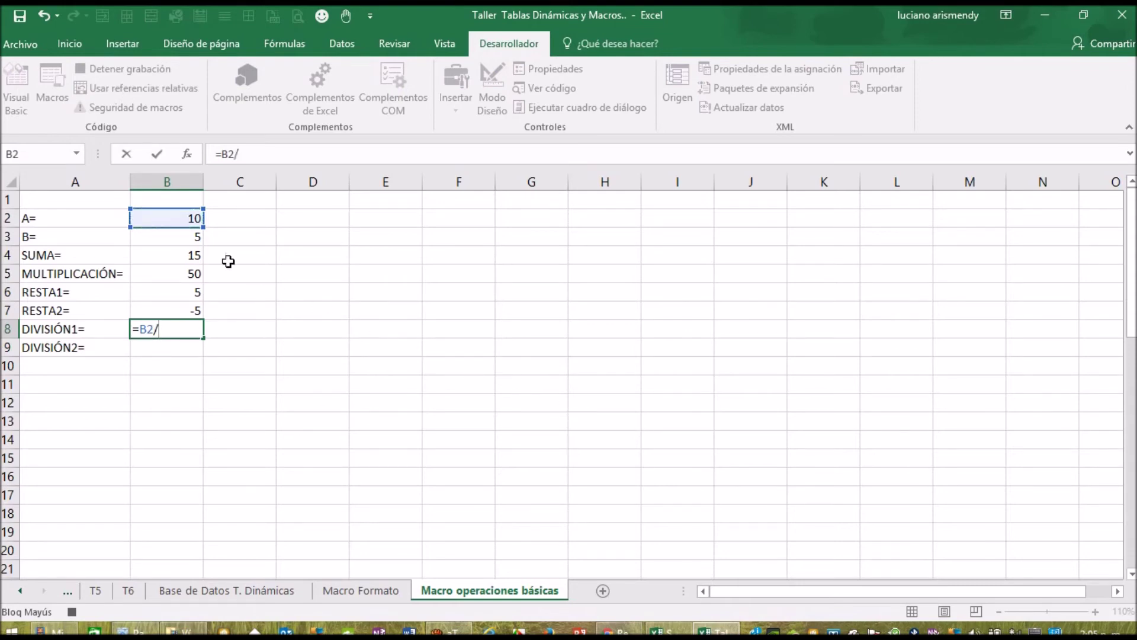
left_click(193, 239)
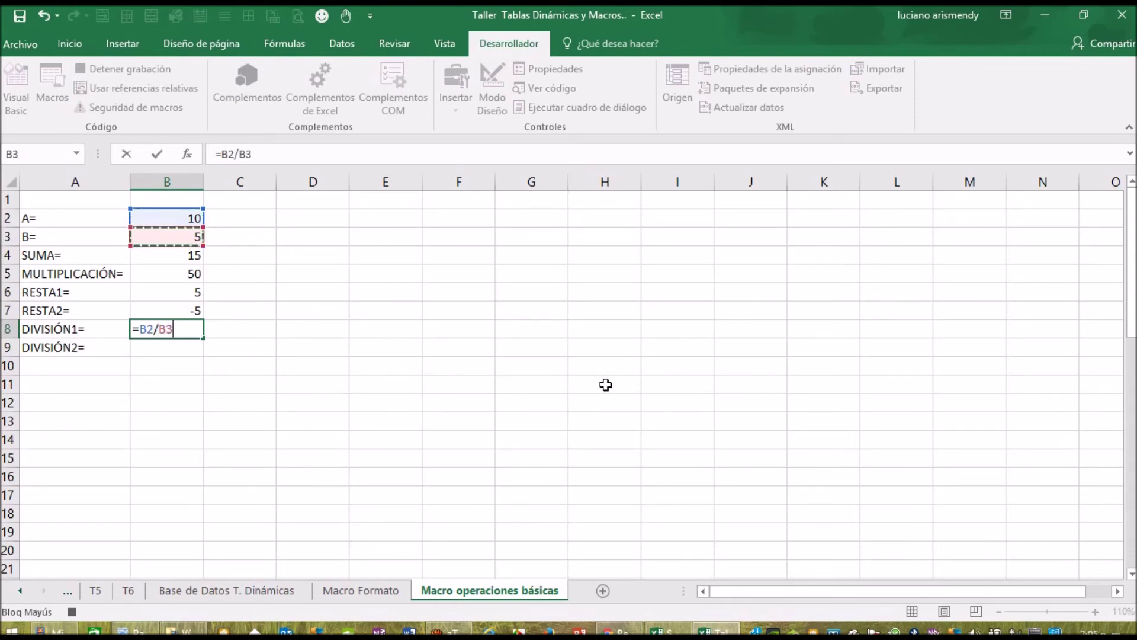
key("Return")
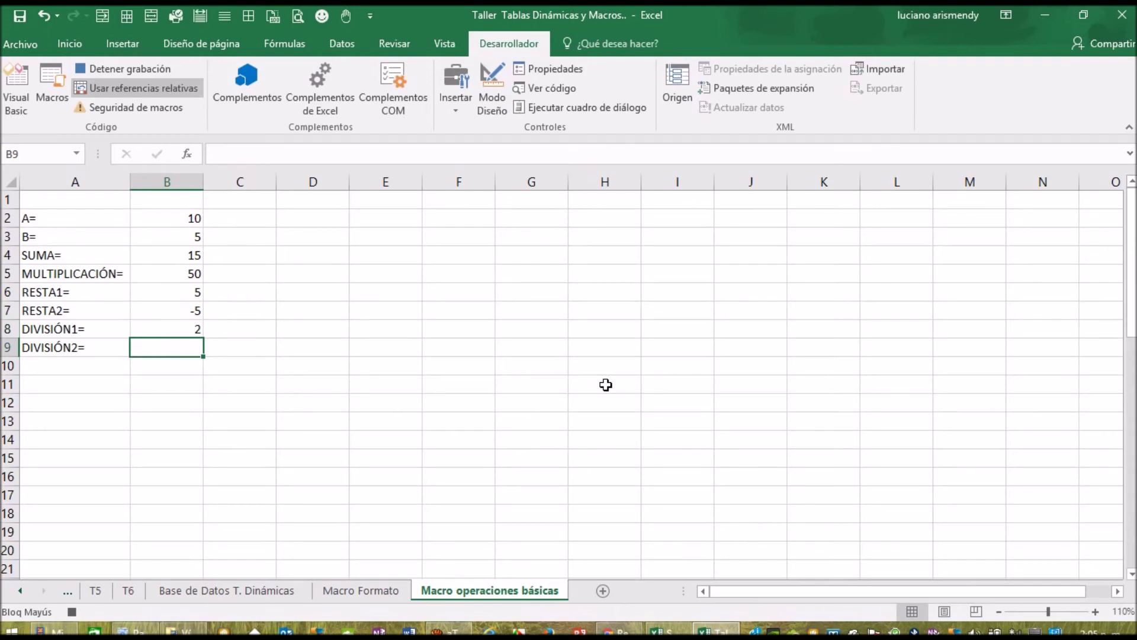
- Enter the reverse division formula =B3/B2 in B9
type("=")
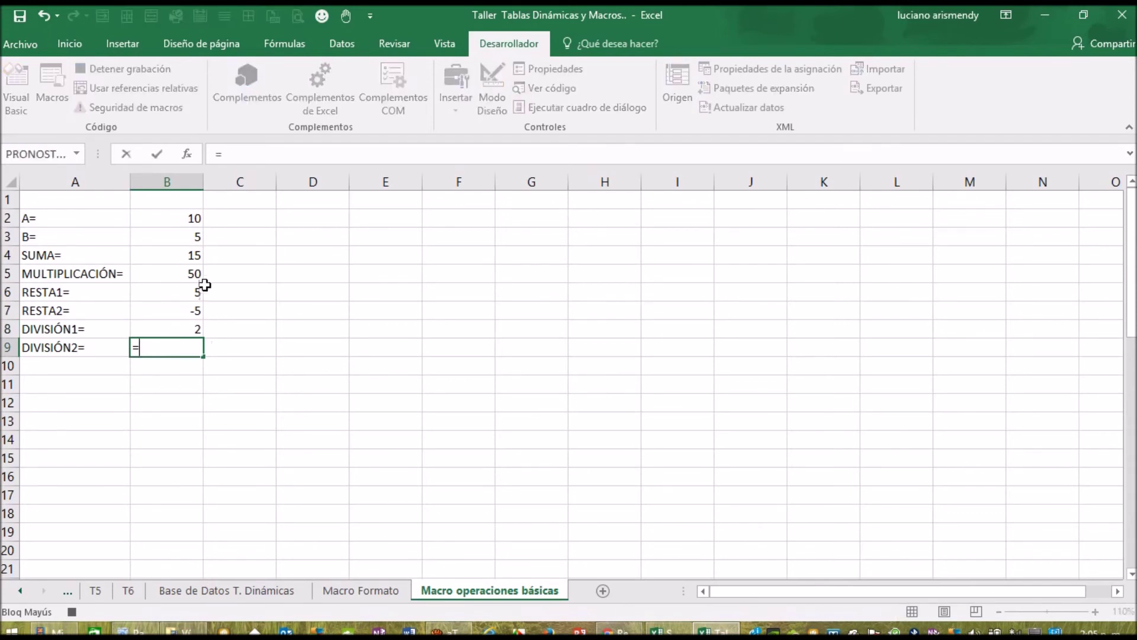
left_click(190, 237)
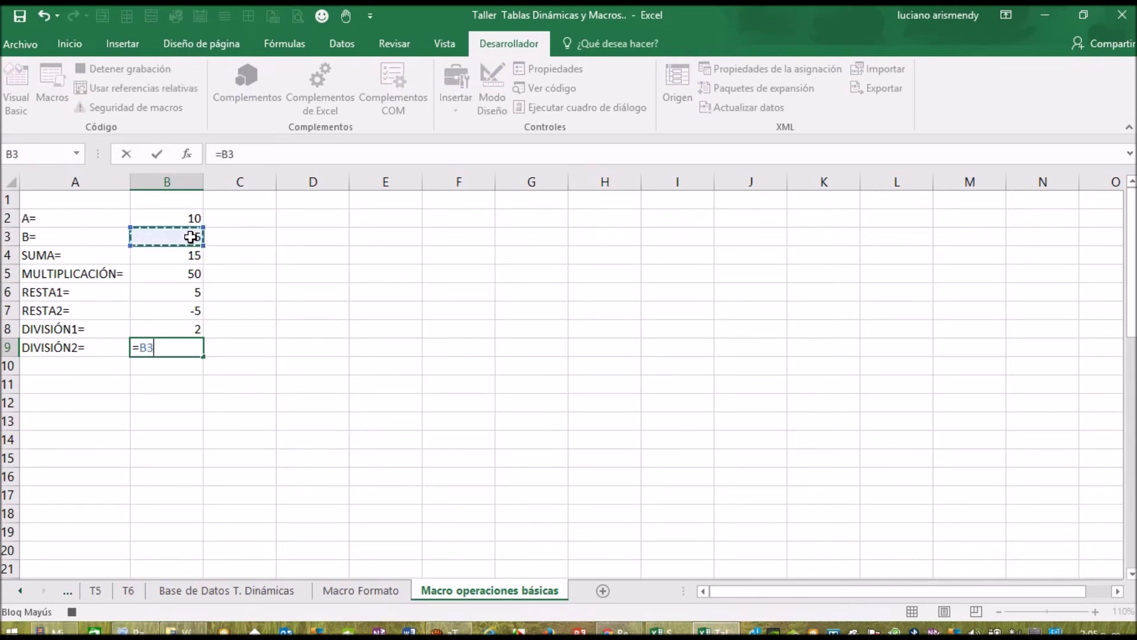
type("/")
left_click(191, 218)
key("Return")
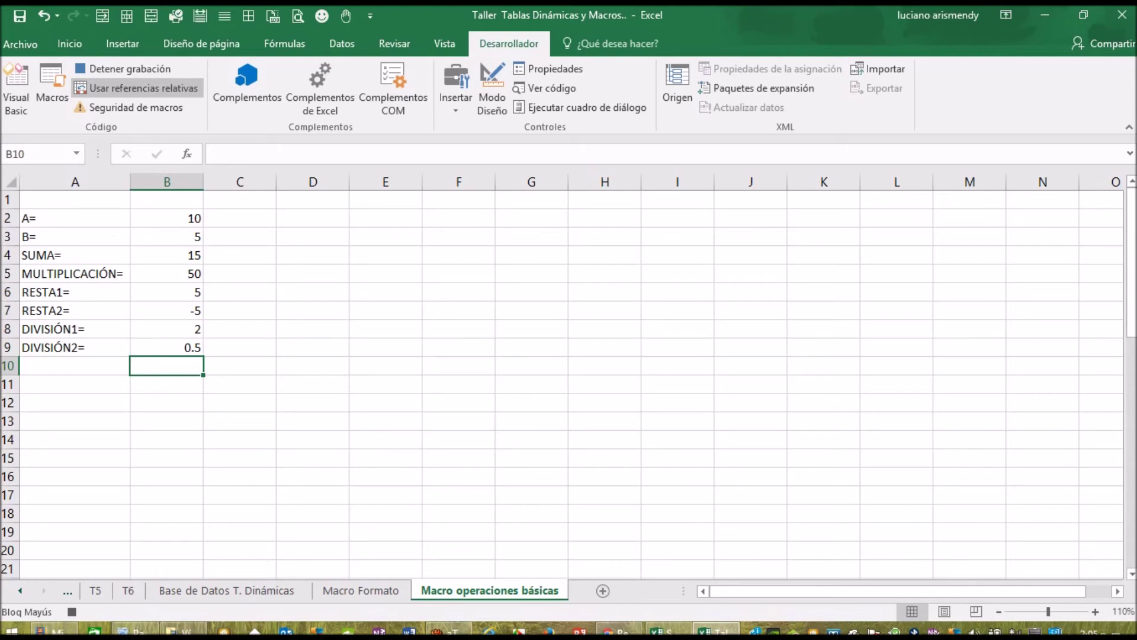
- Fit all the sheet's column widths to their contents and stop the macro recording with cell A2 selected
left_click(7, 181)
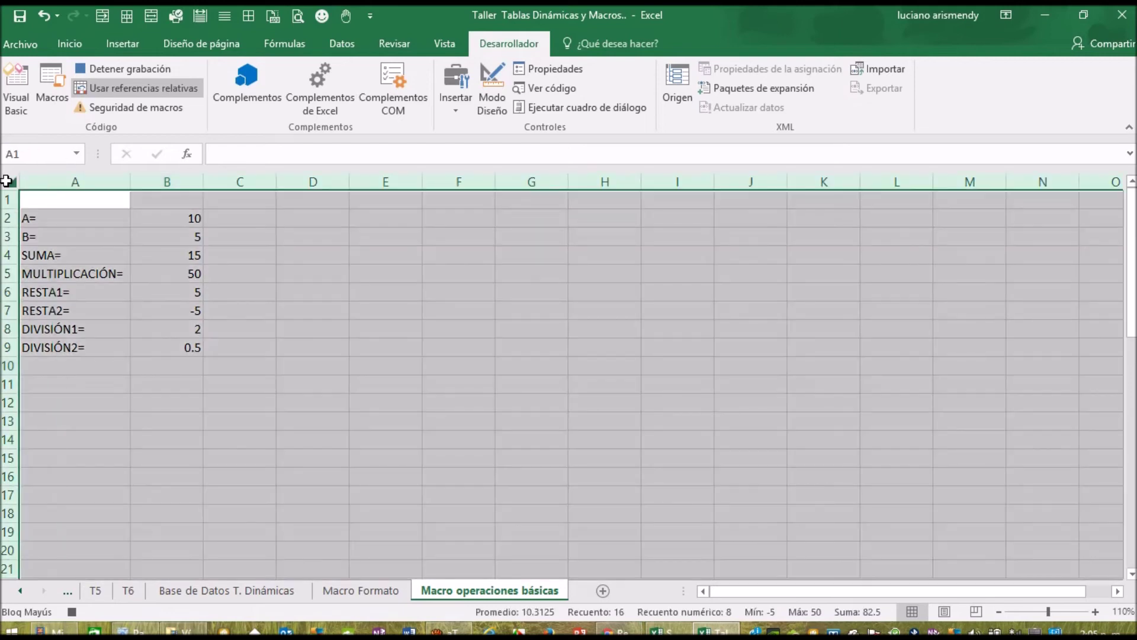
double_click(203, 181)
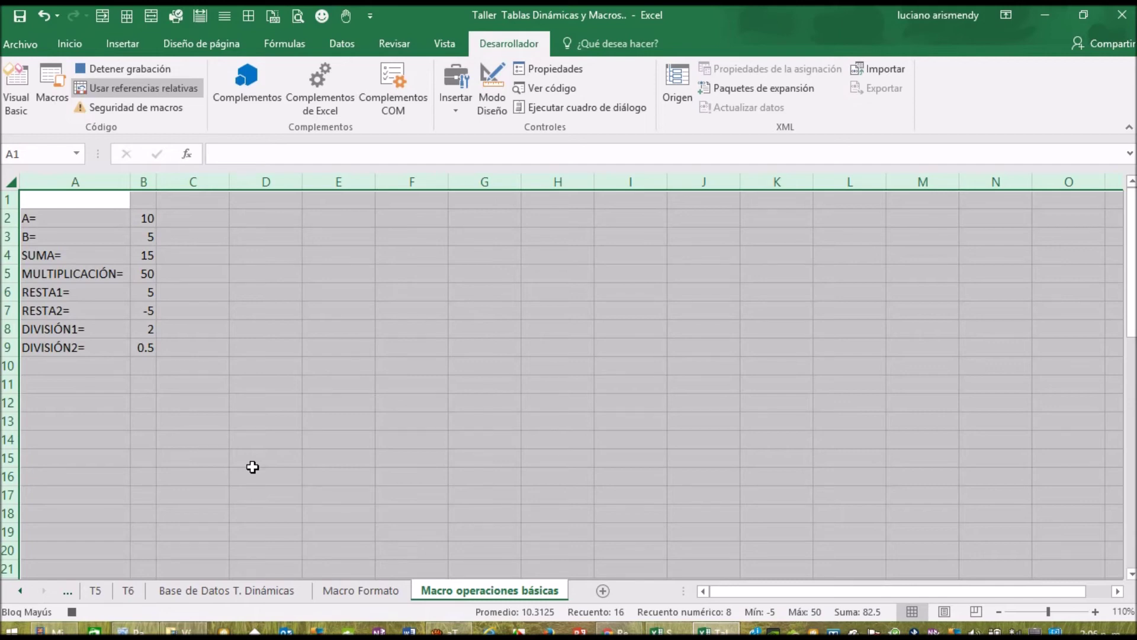
left_click(62, 220)
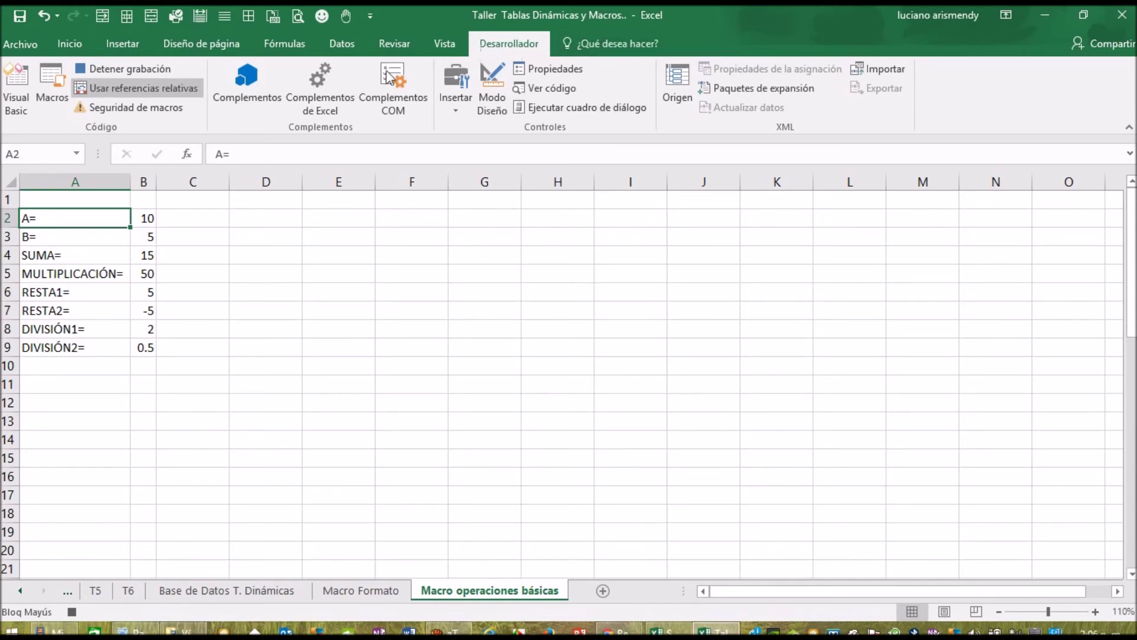
left_click(129, 67)
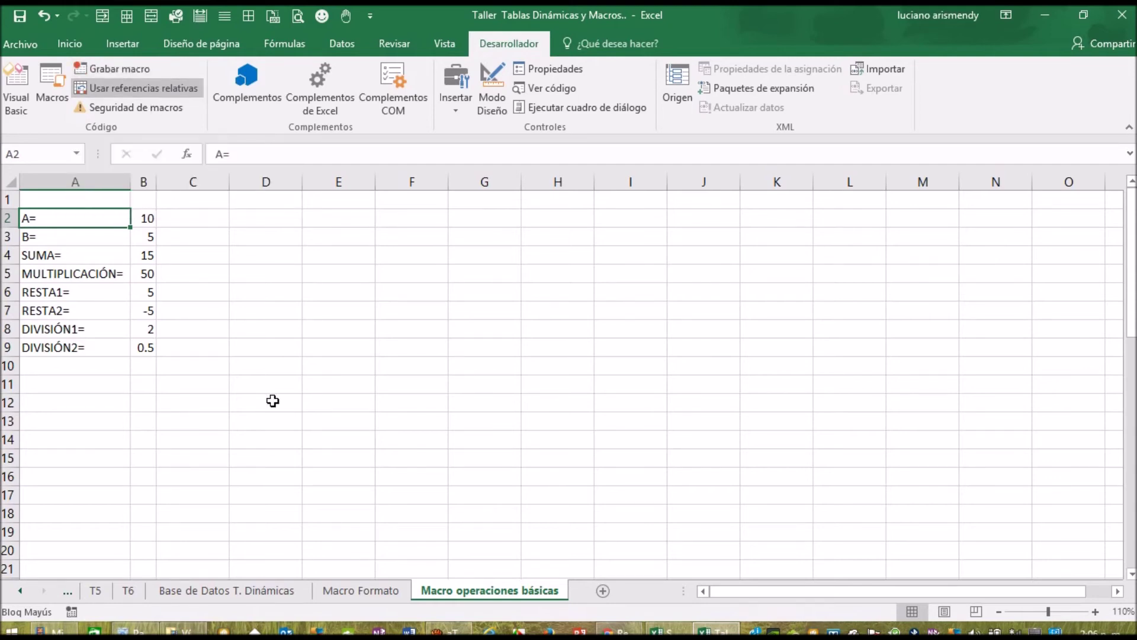
- Copy the A= and B= rows with their values from A2:B3 to A11
left_click_drag(50, 219, 128, 232)
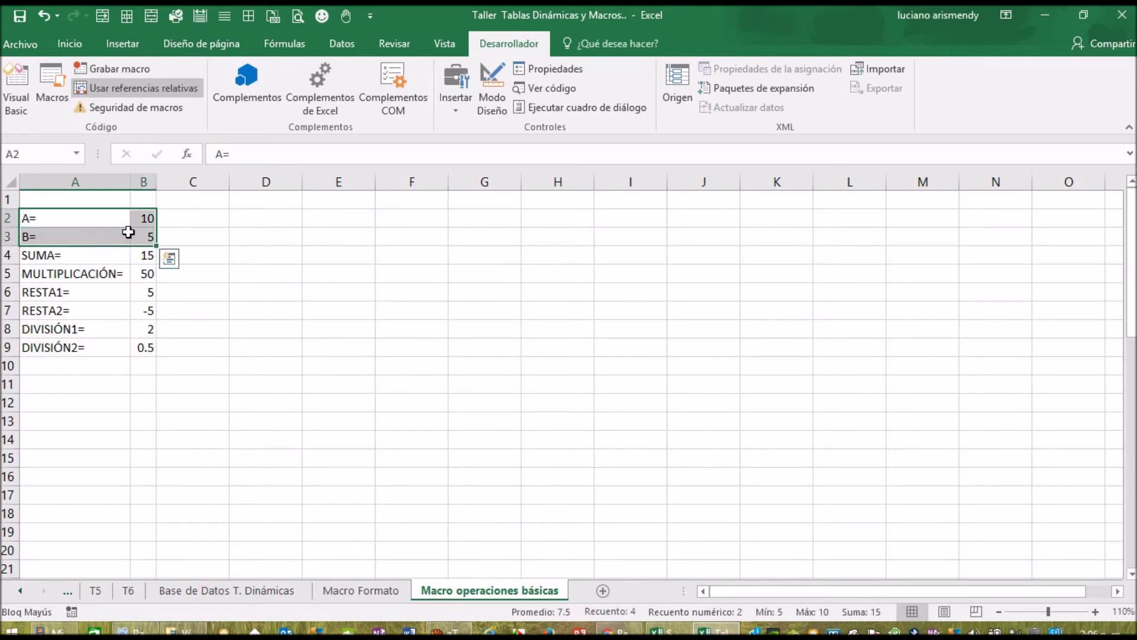
right_click(128, 232)
left_click(178, 262)
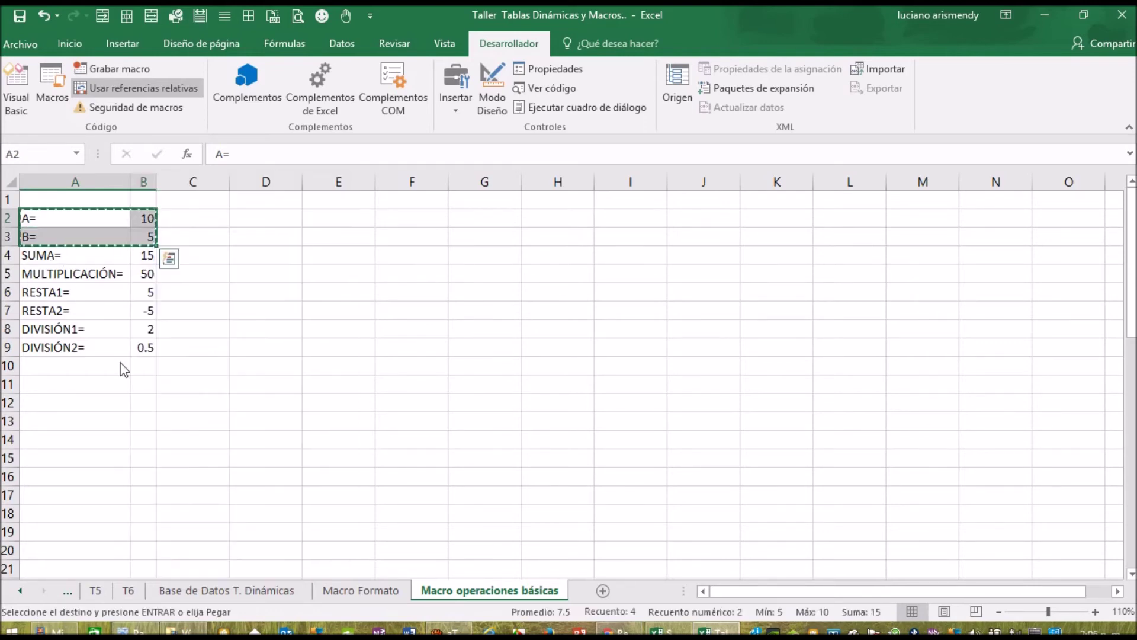
left_click(55, 388)
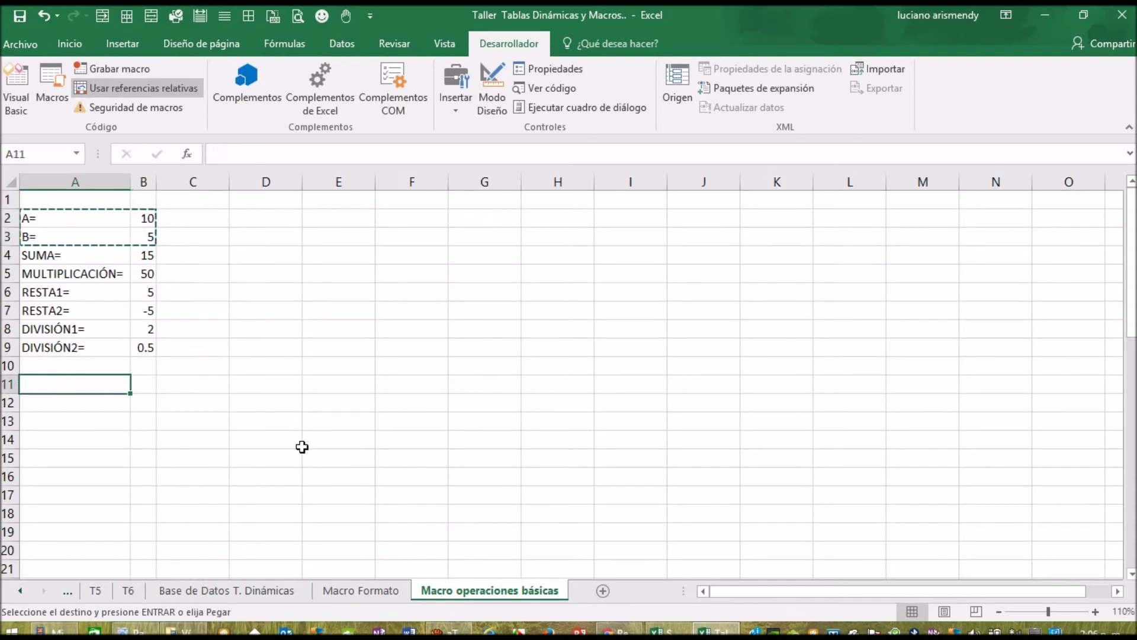
key("ctrl+v")
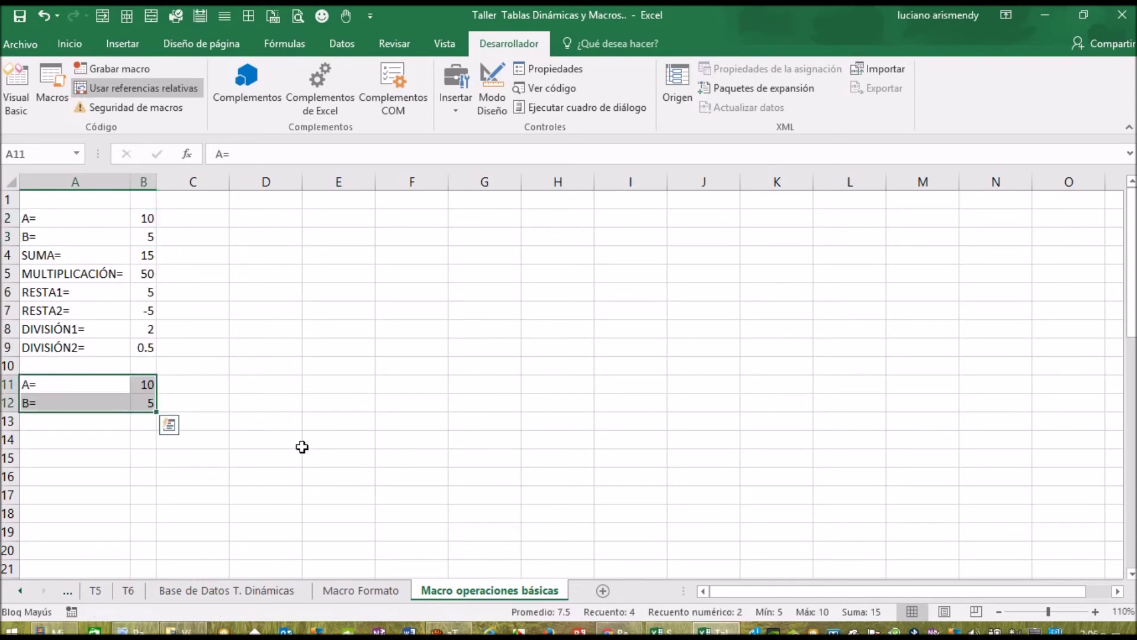
- Change the copied inputs to 8 for A in B11 and 4 for B in B12
left_click(153, 383)
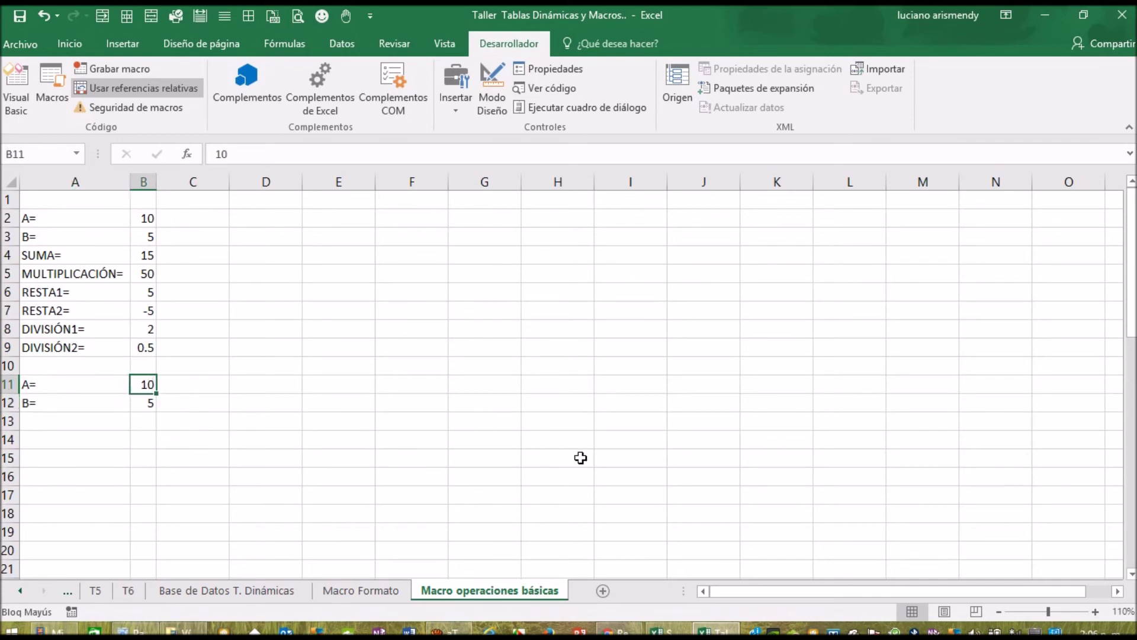
type("8")
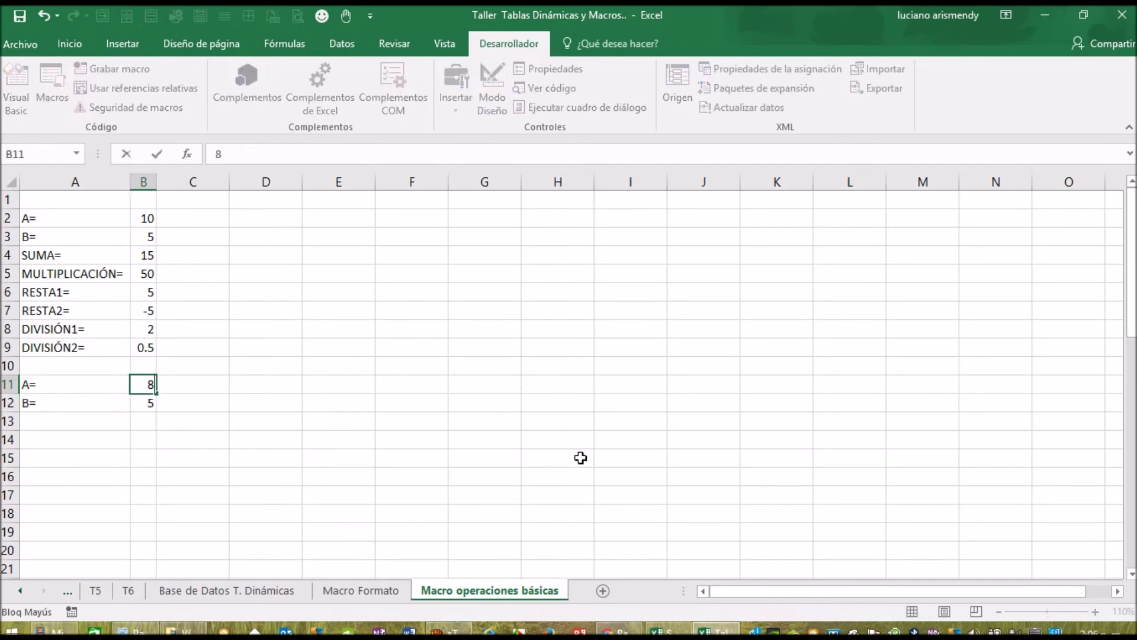
left_click(146, 402)
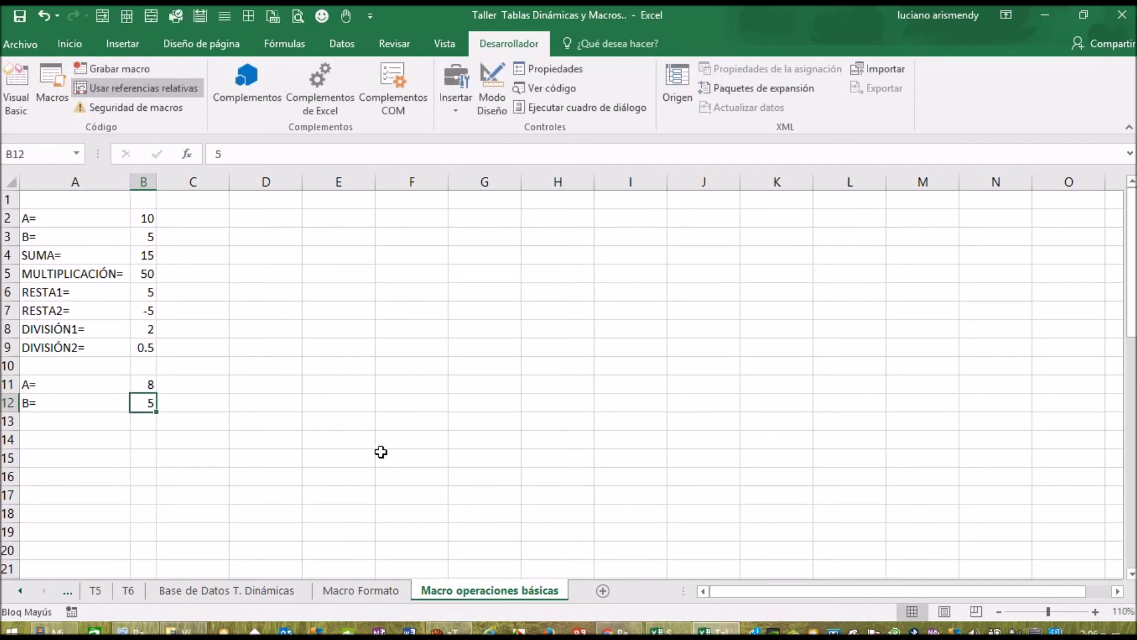
type("4")
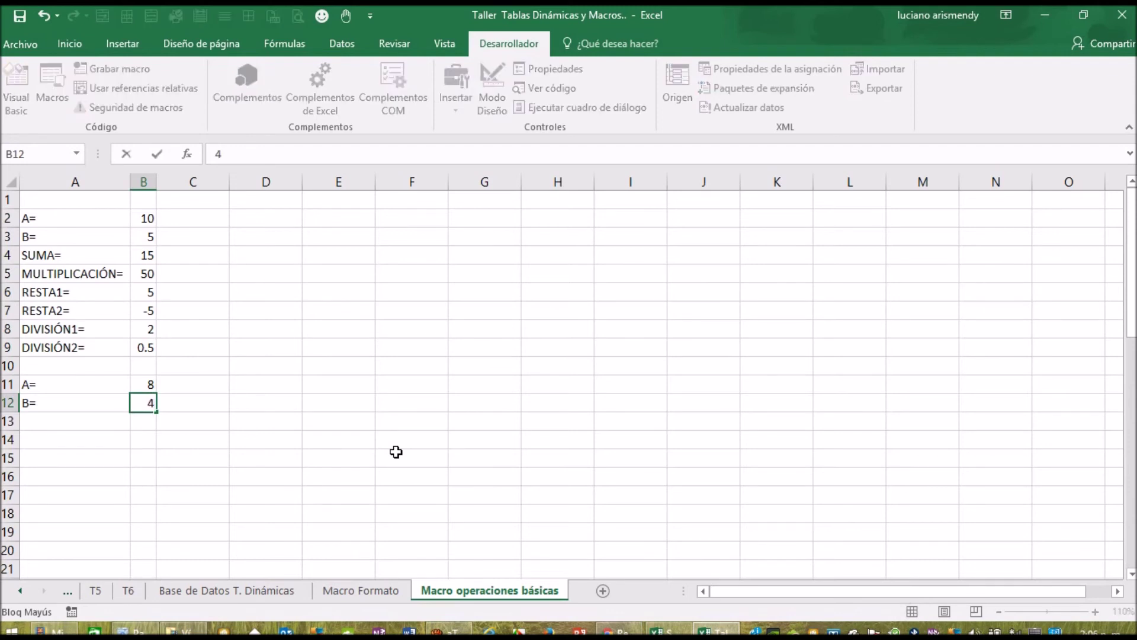
- Run the macro Macrooperacionesbasicas starting from cell A11
left_click(30, 383)
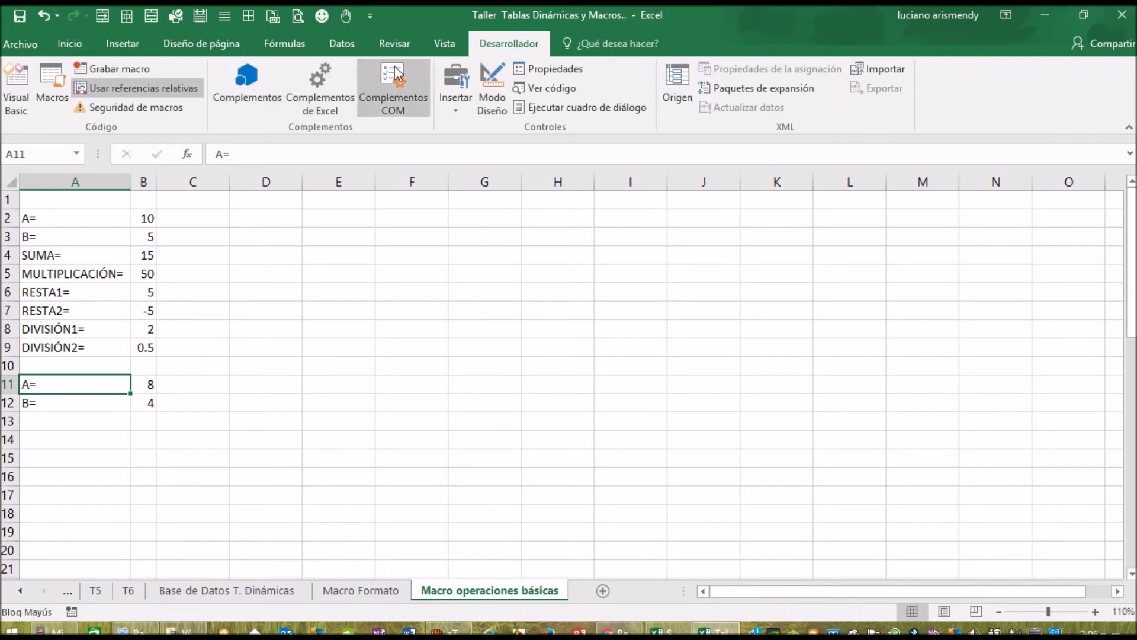
left_click(58, 82)
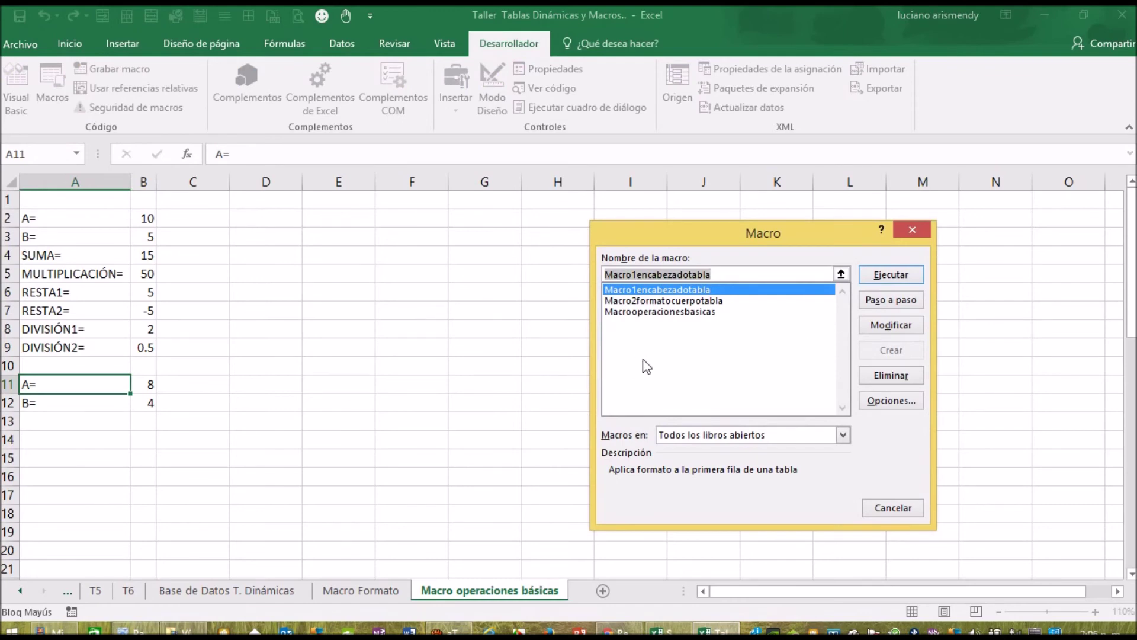
left_click(648, 313)
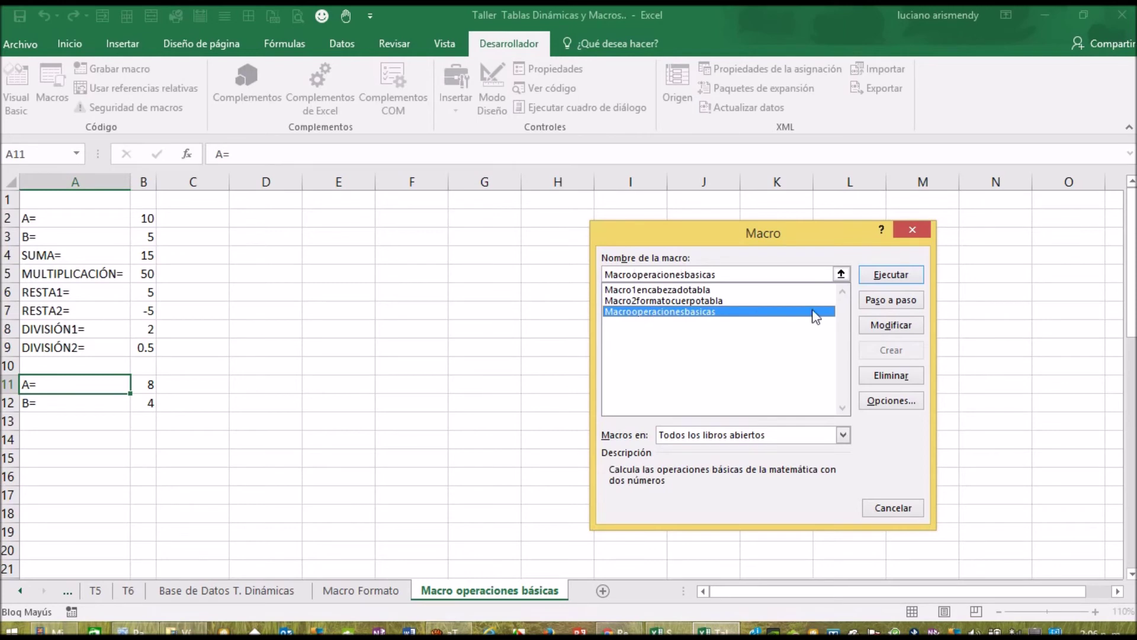
left_click(909, 276)
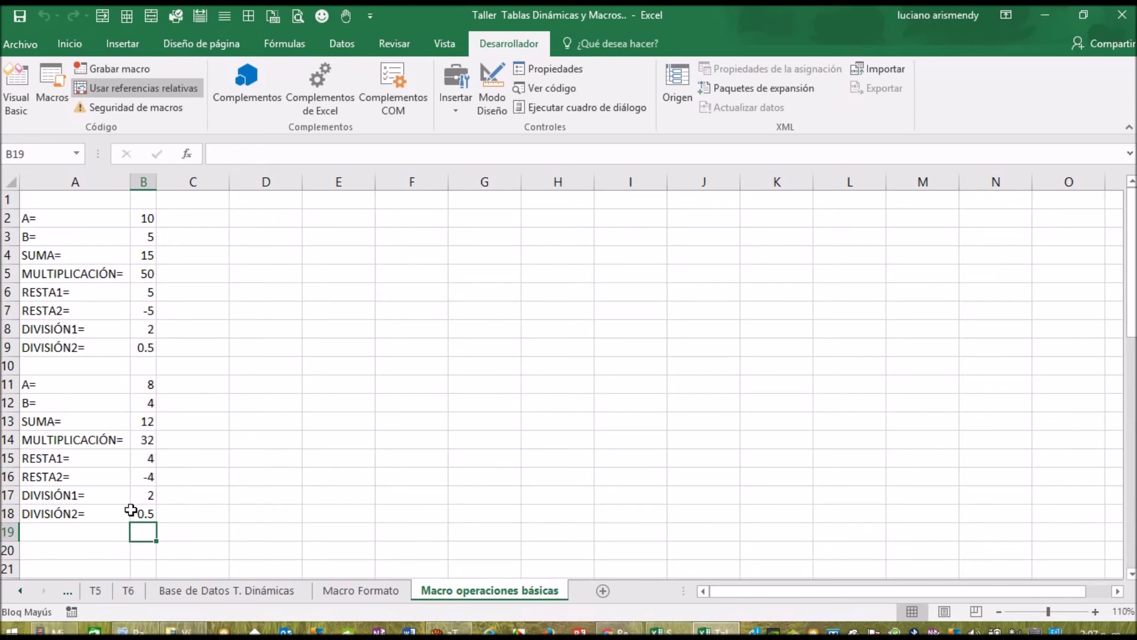
- Copy the A= and B= rows with their values from A11:B12 to G1
left_click_drag(44, 386, 139, 404)
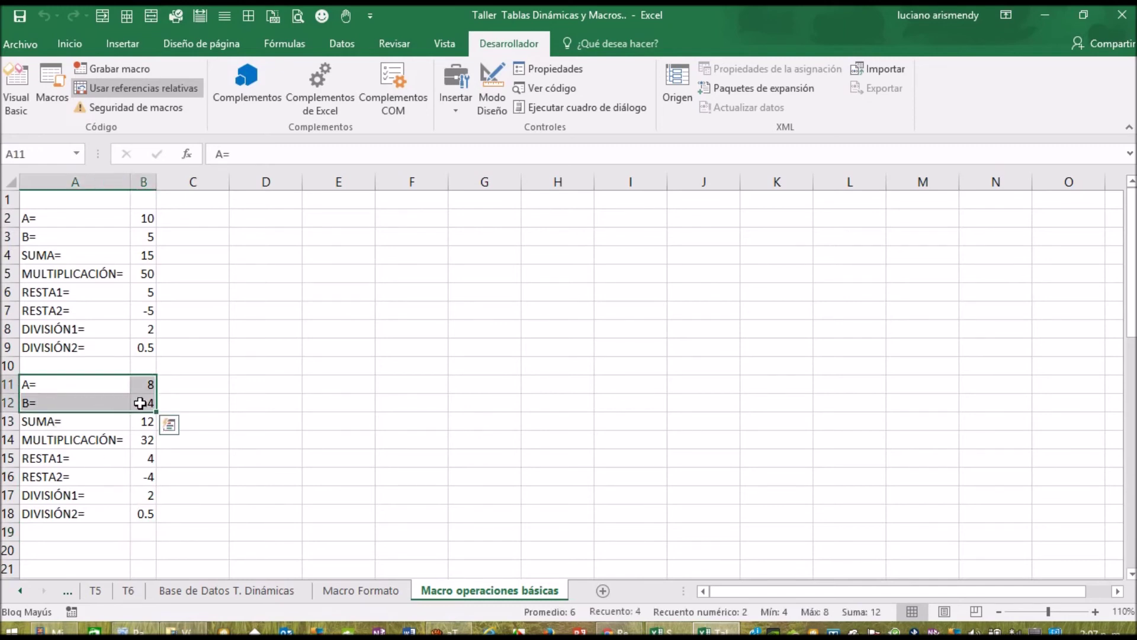
right_click(140, 405)
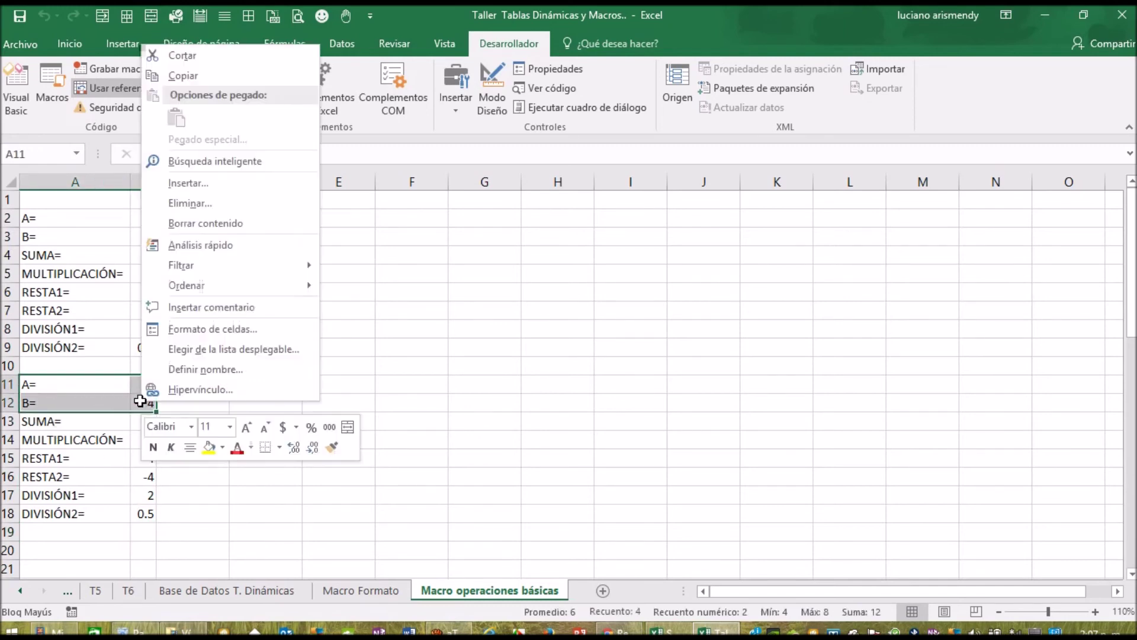
left_click(183, 76)
left_click(498, 198)
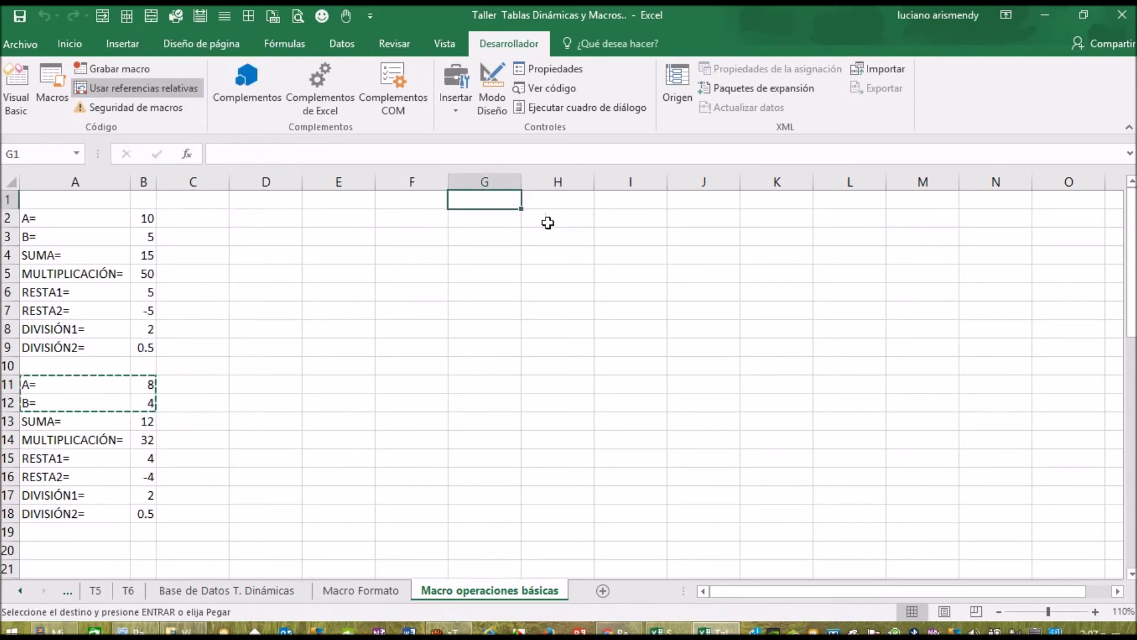
key("Return")
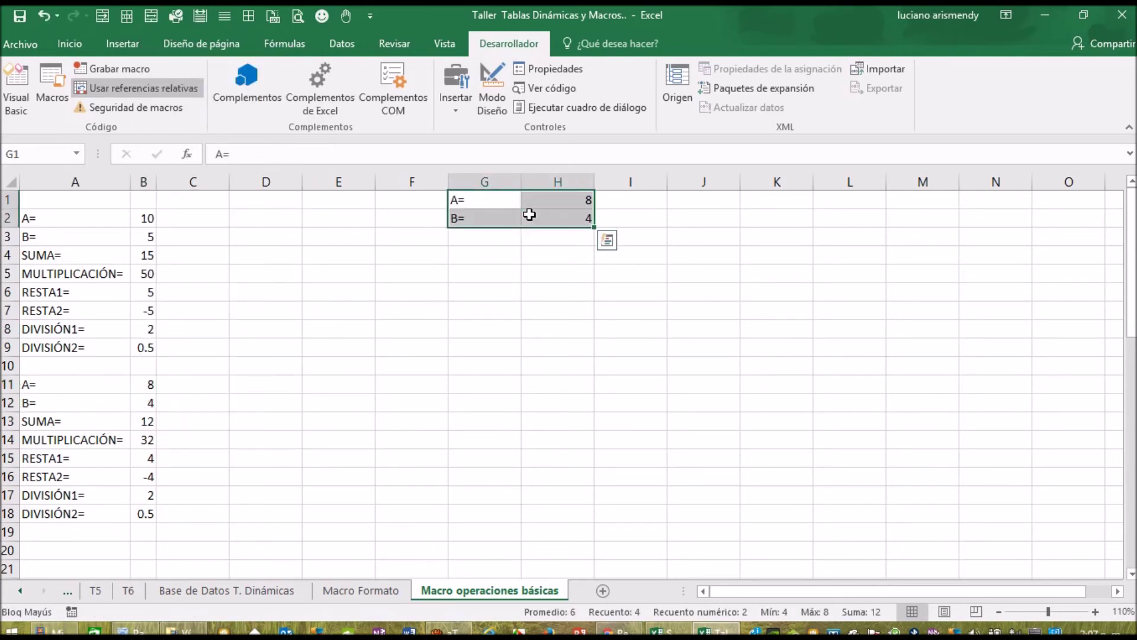
- Change the copied inputs to 200 for A in H1 and 50 for B in H2
left_click(586, 200)
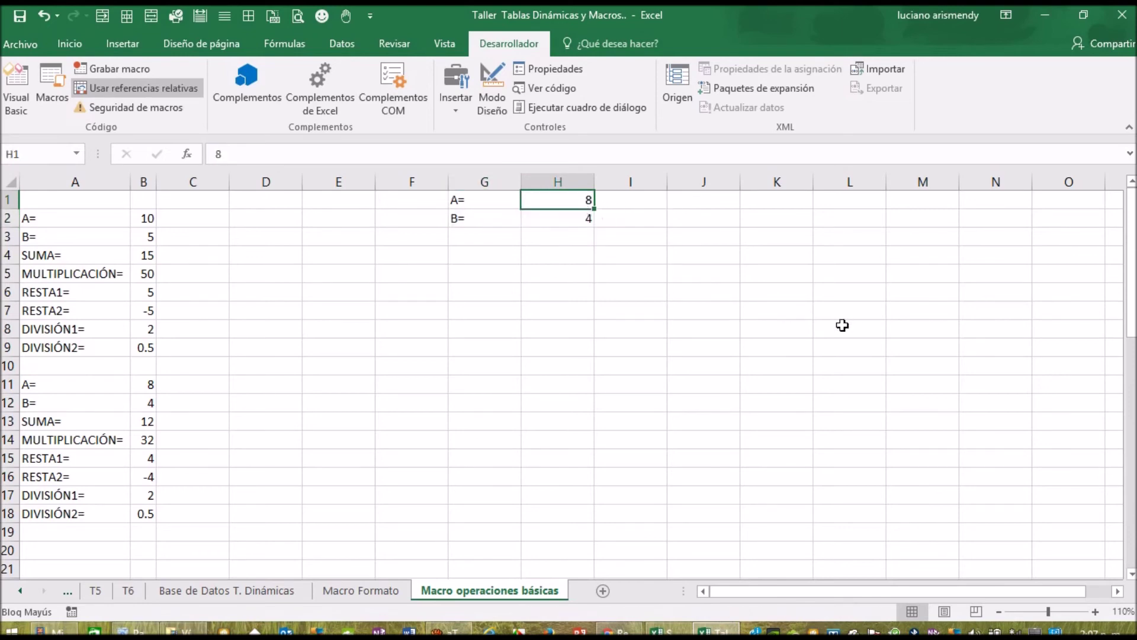
type("200")
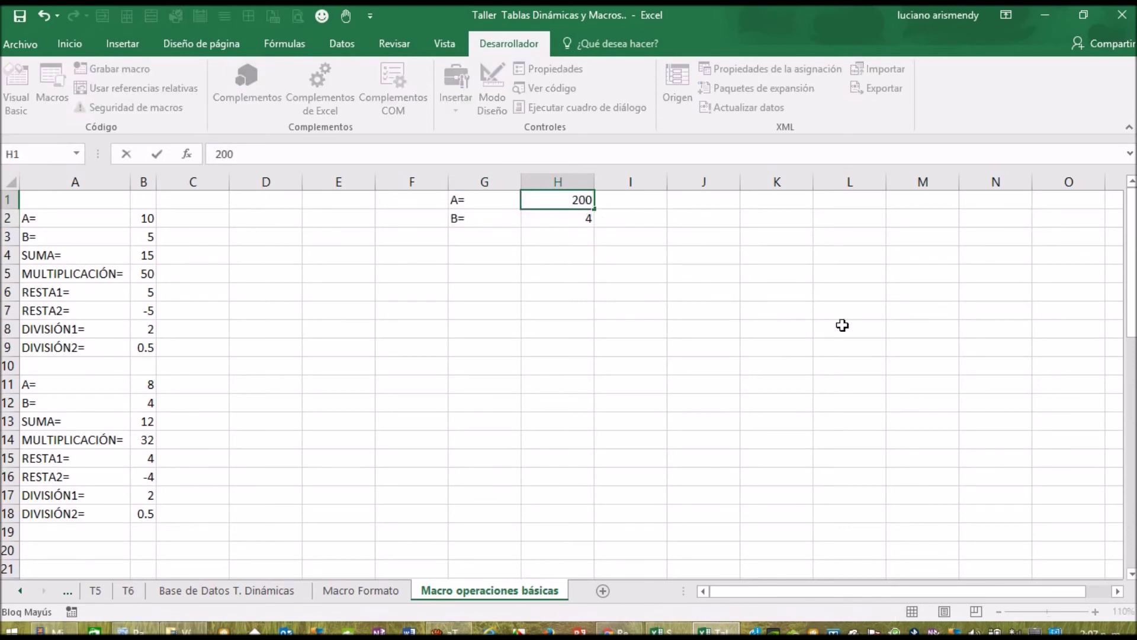
key("Return")
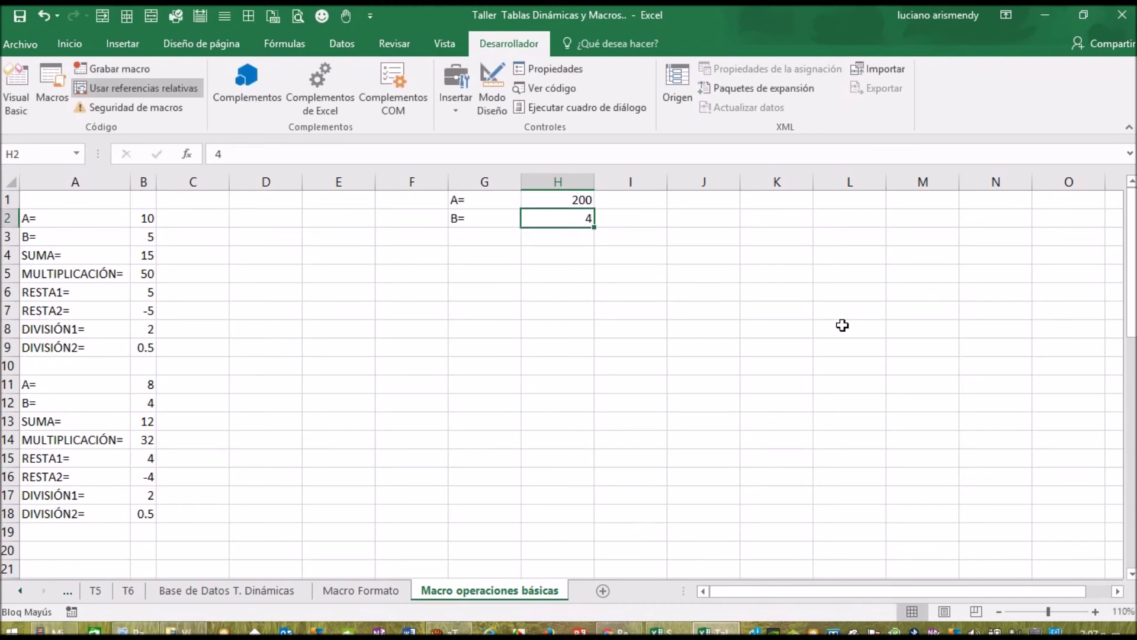
type("50")
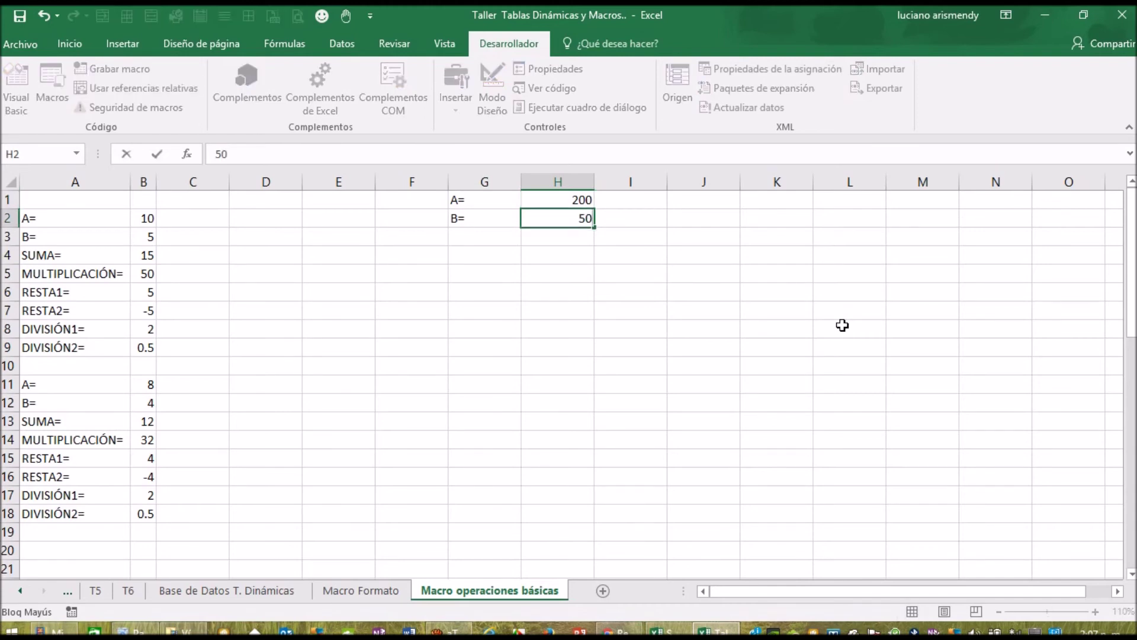
key("Return")
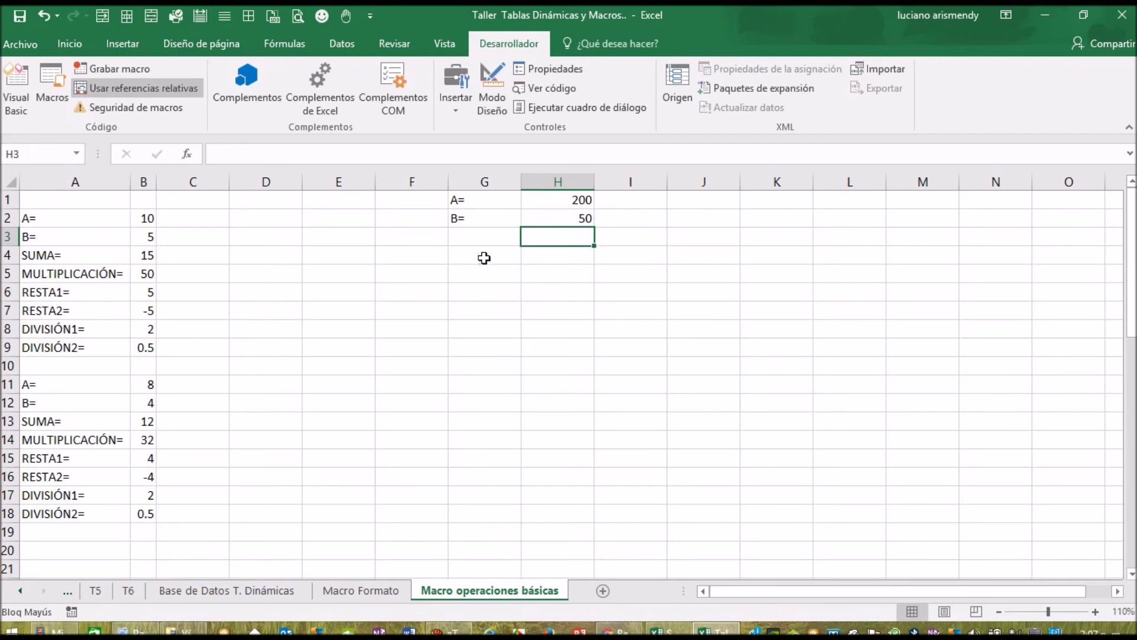
- Run the macro Macrooperacionesbasicas starting from cell G1
left_click(483, 203)
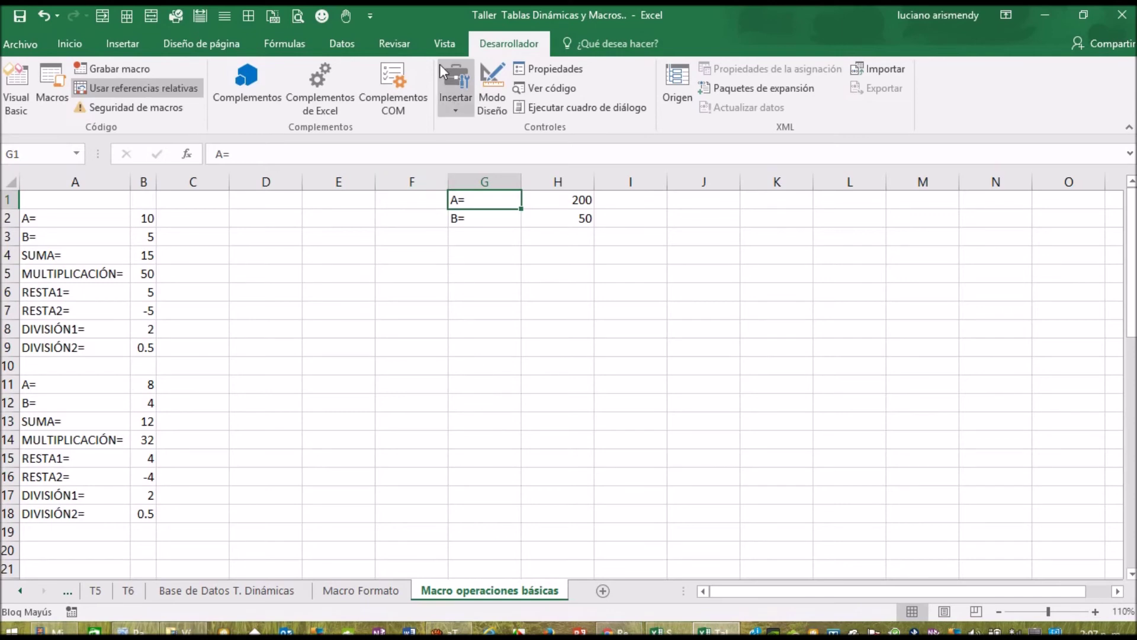
left_click(50, 78)
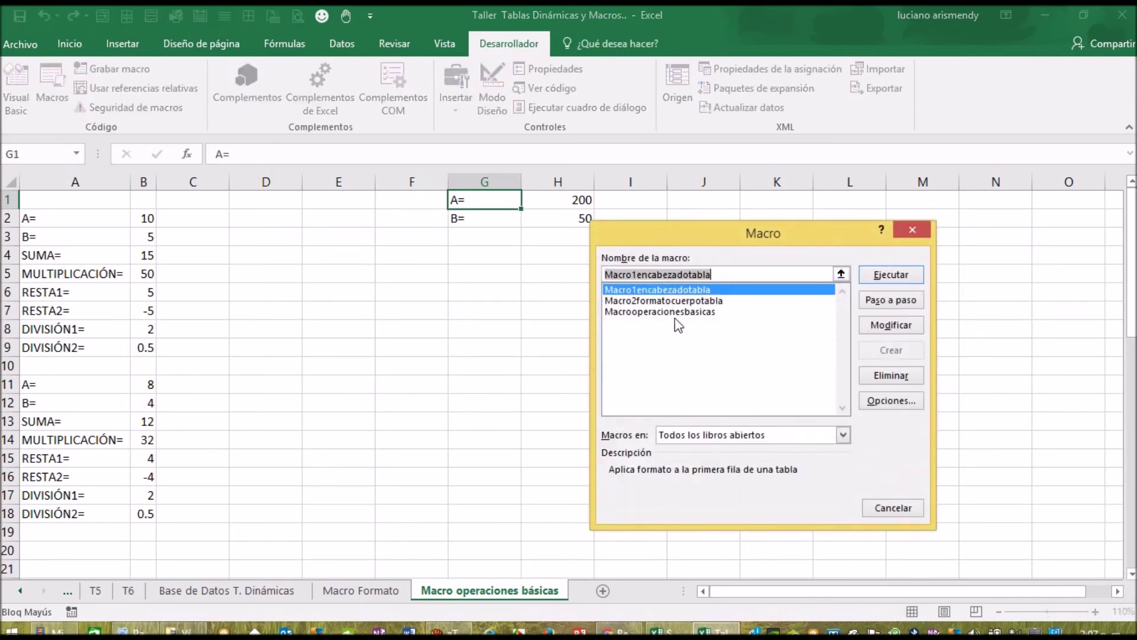
left_click(674, 312)
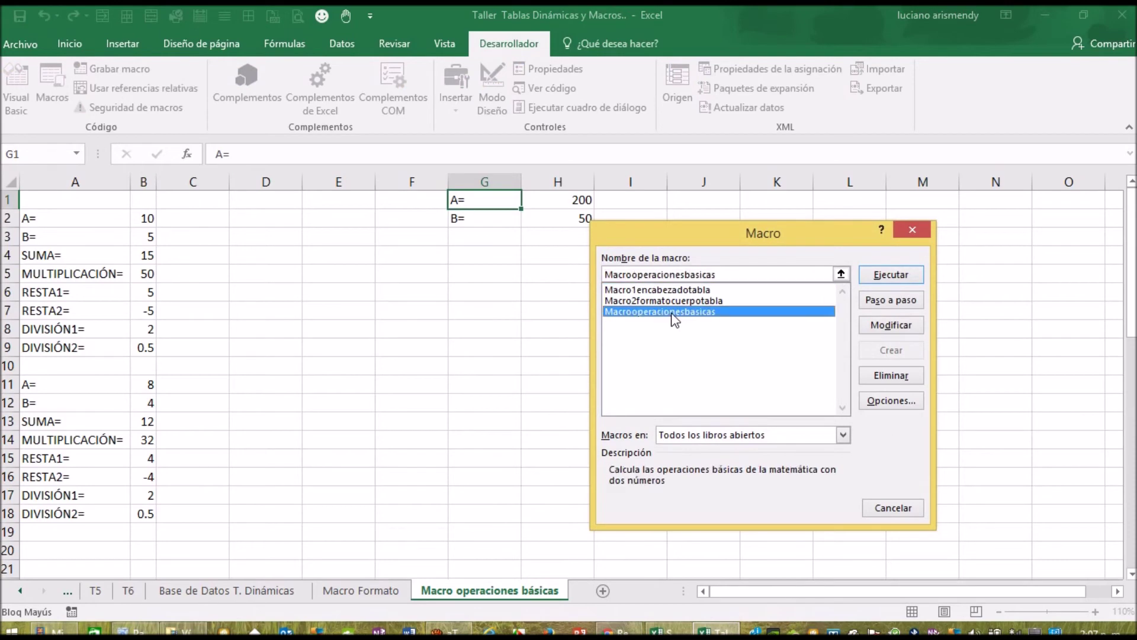
left_click(893, 276)
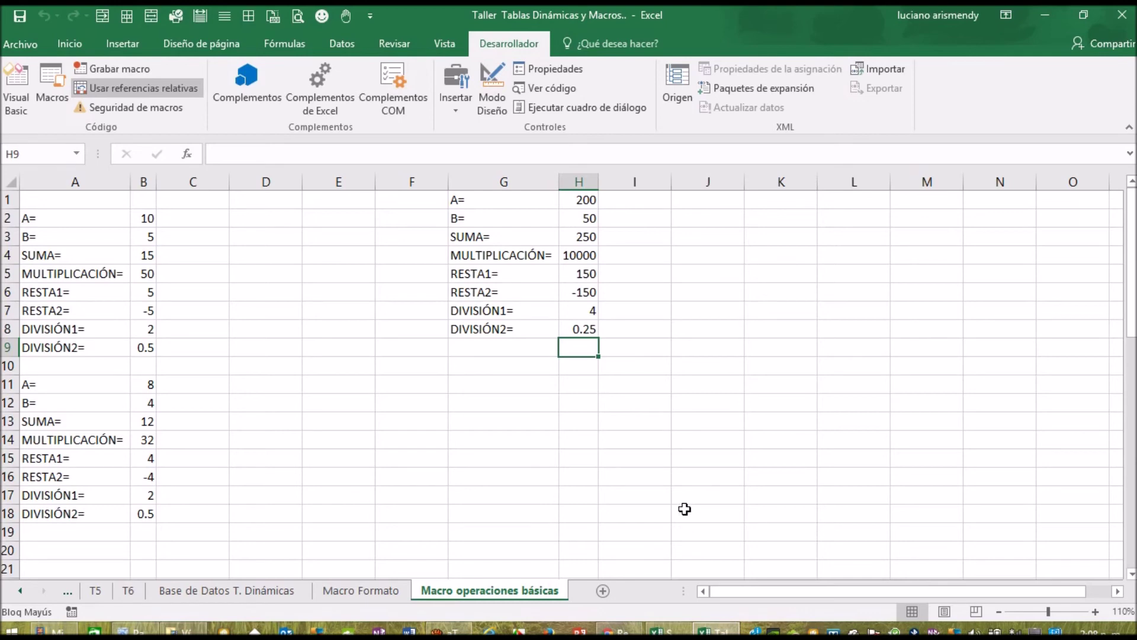
- Add a new sheet after Macro operaciones básicas and rename it Prueba
left_click(602, 591)
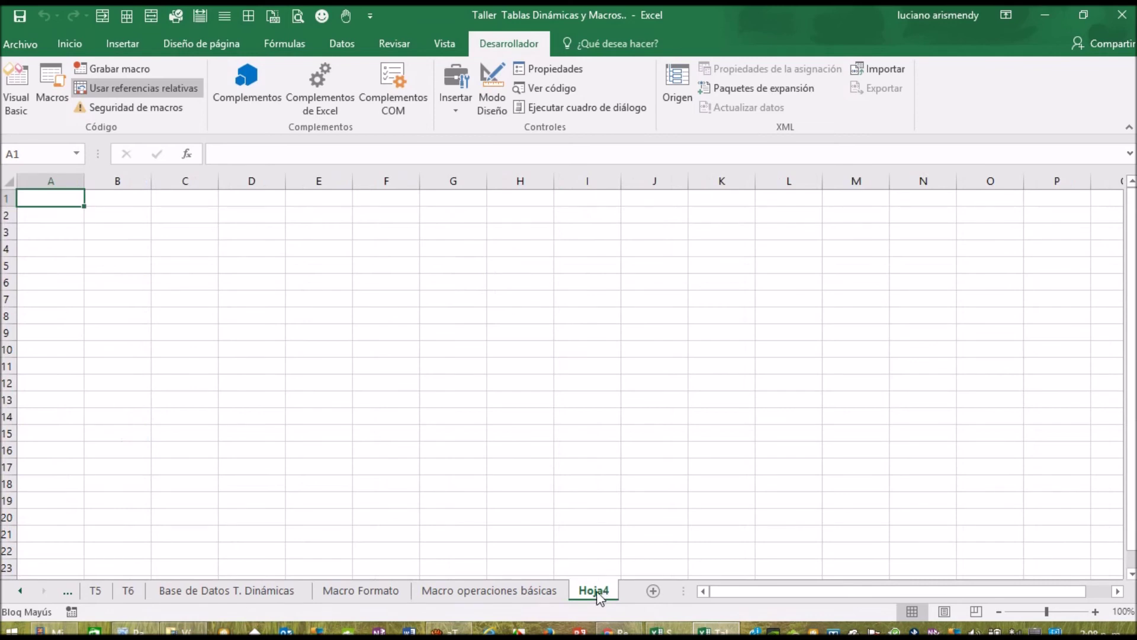
double_click(594, 591)
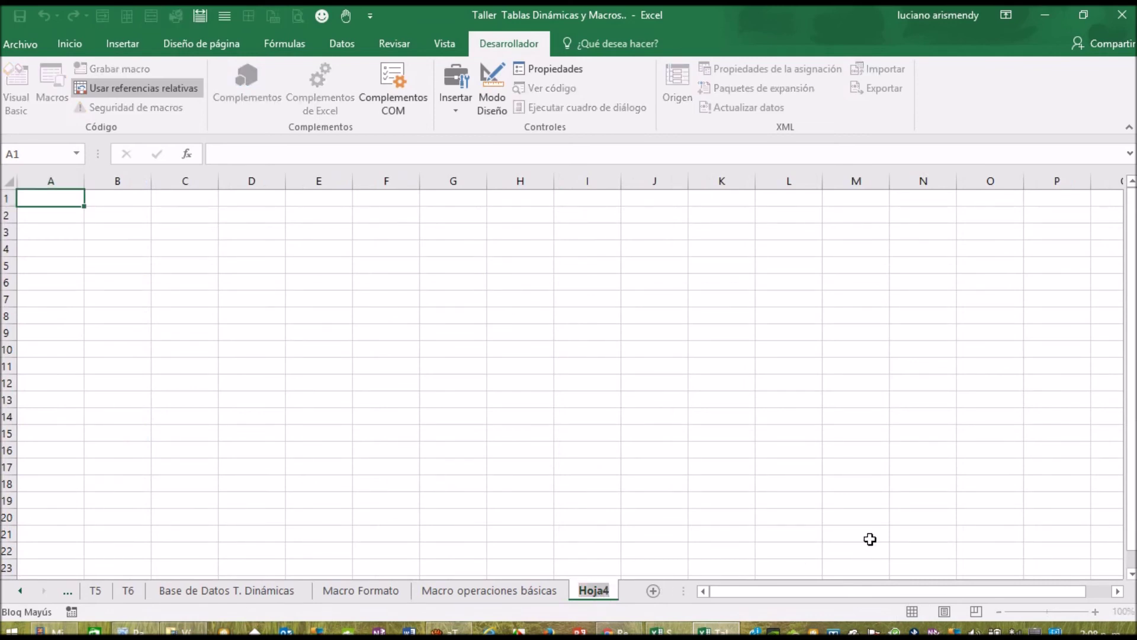
type("p")
key("BackSpace")
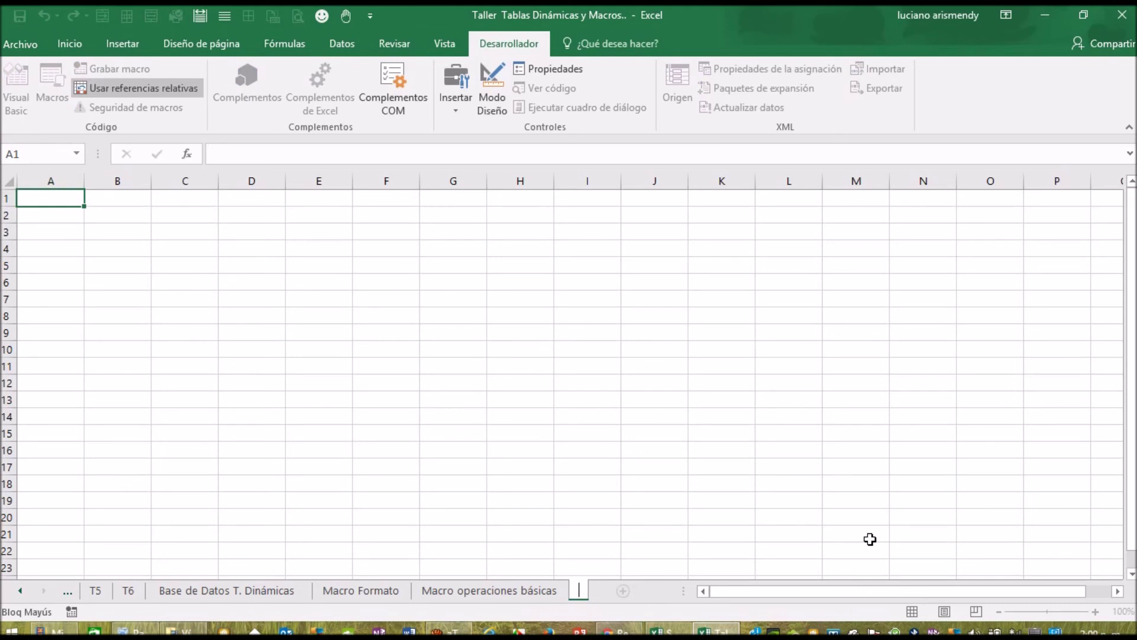
key("Caps_Lock")
type("Prueb")
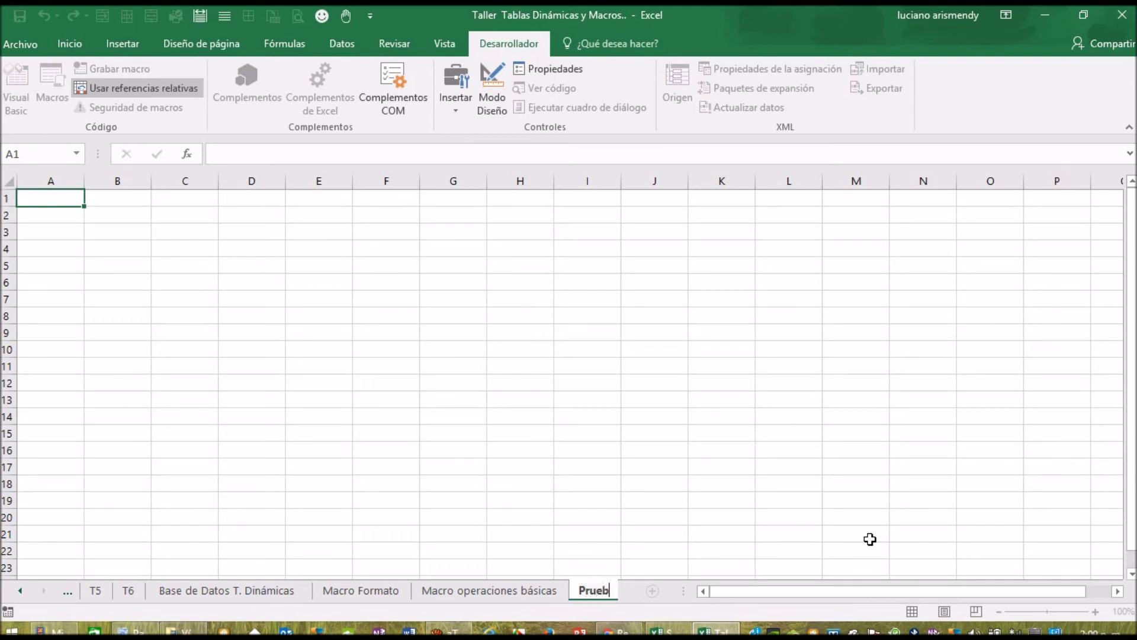
type("a")
key("Return")
left_click(242, 376)
- Enter the label A= in A2 and its value 9 in B2 of the Prueba sheet
left_click(59, 212)
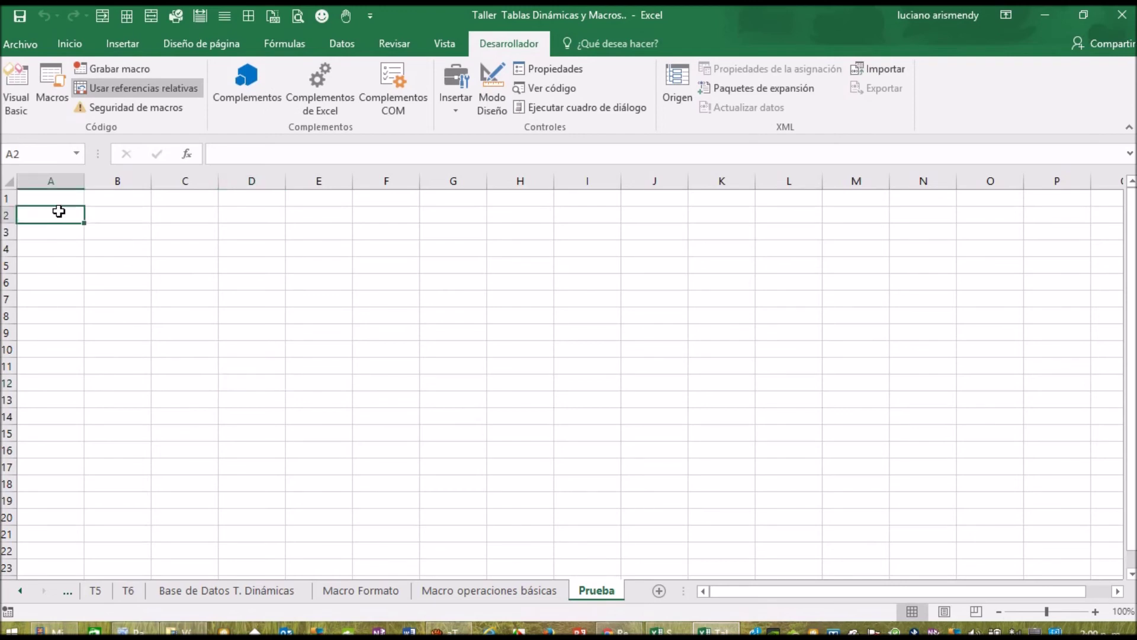
type("a")
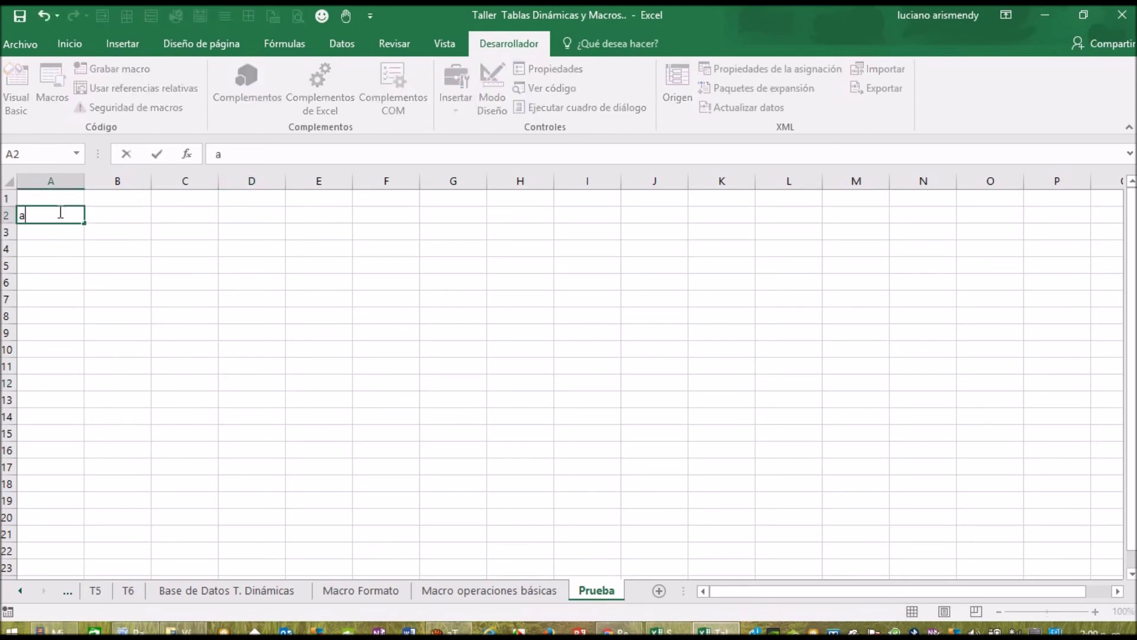
key("BackSpace")
key("Caps_Lock")
type("A=")
left_click(109, 213)
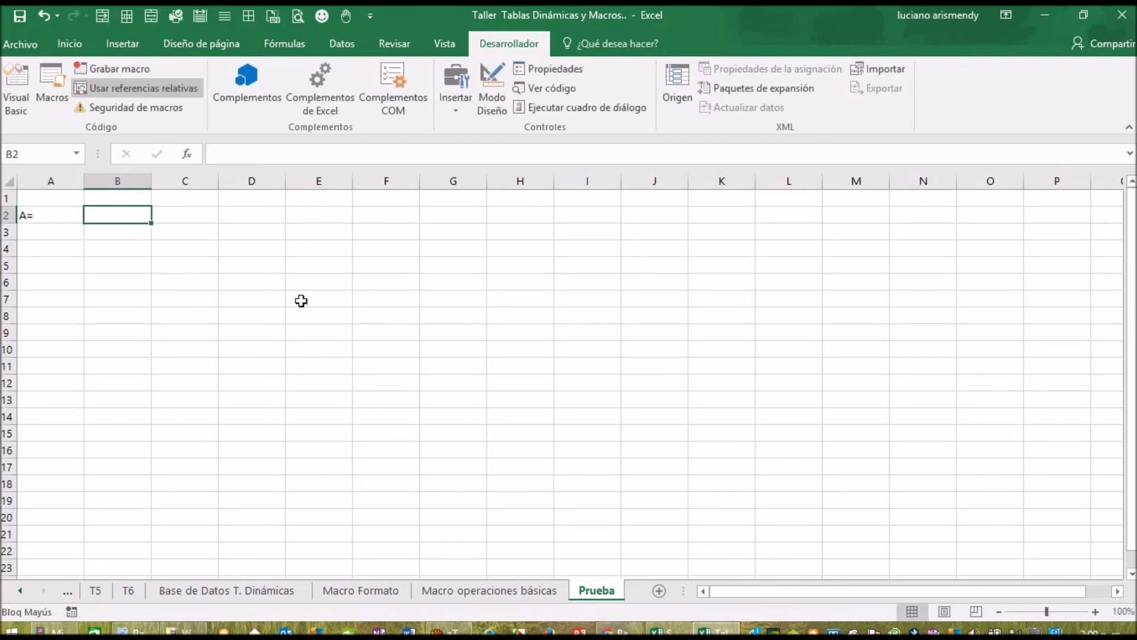
type("9")
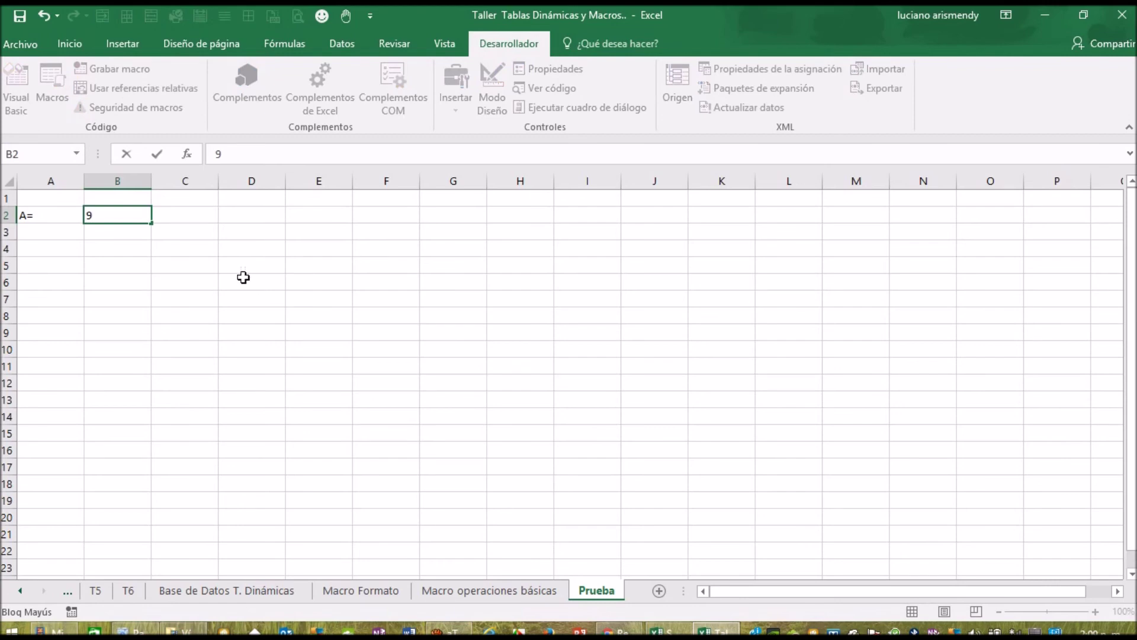
- Enter the label B= in A3 and its value 3 in B3
left_click(64, 231)
type("B")
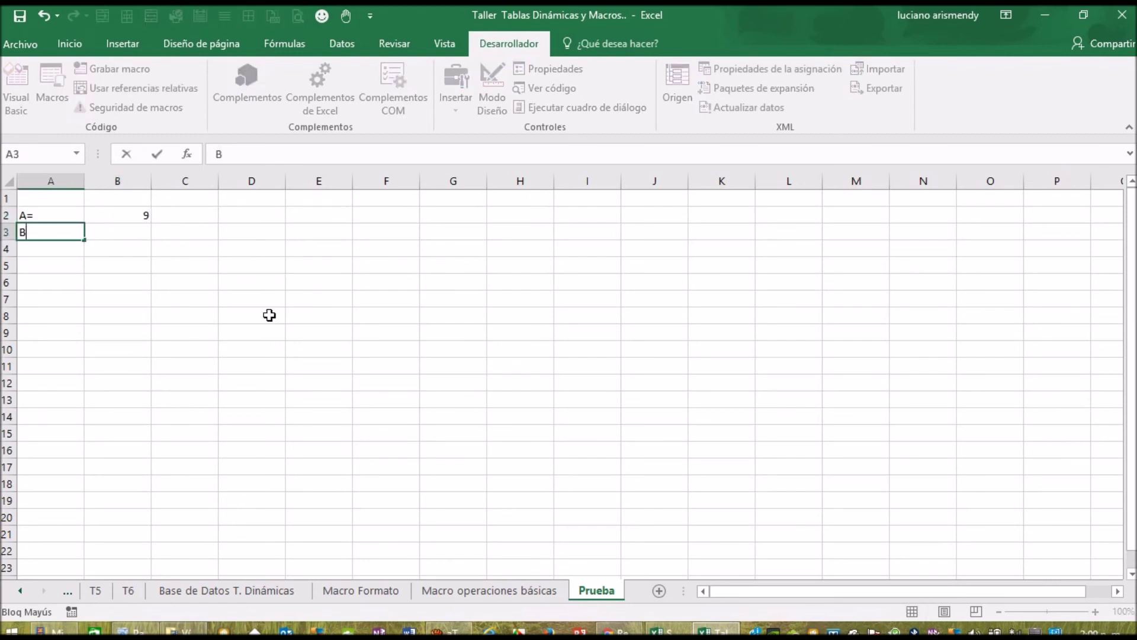
type("=")
left_click(138, 235)
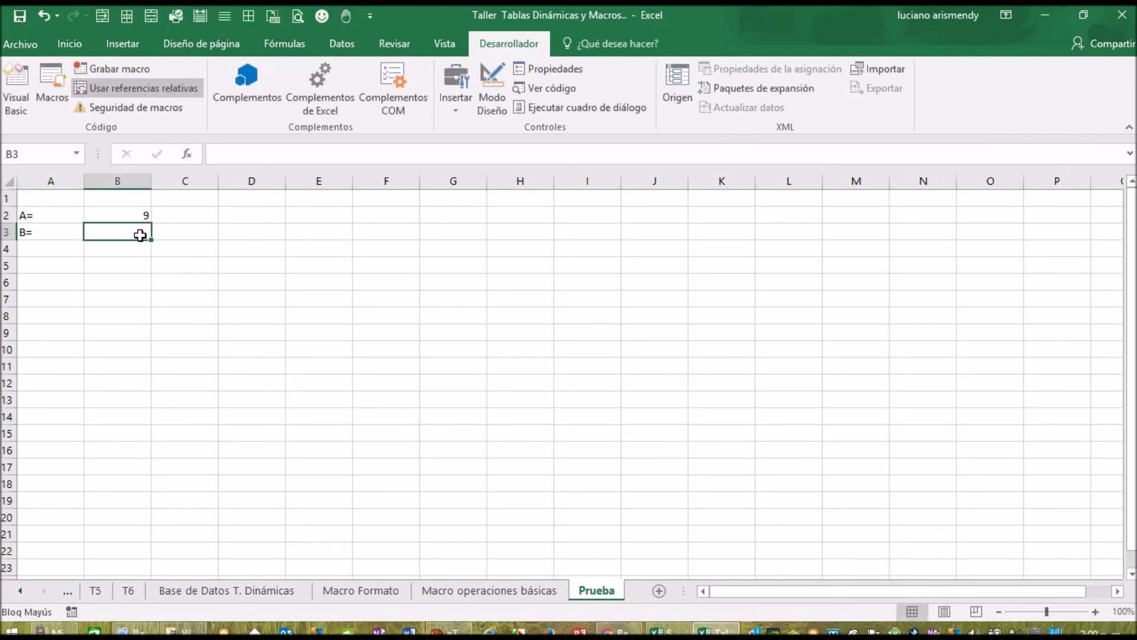
type("3")
key("Return")
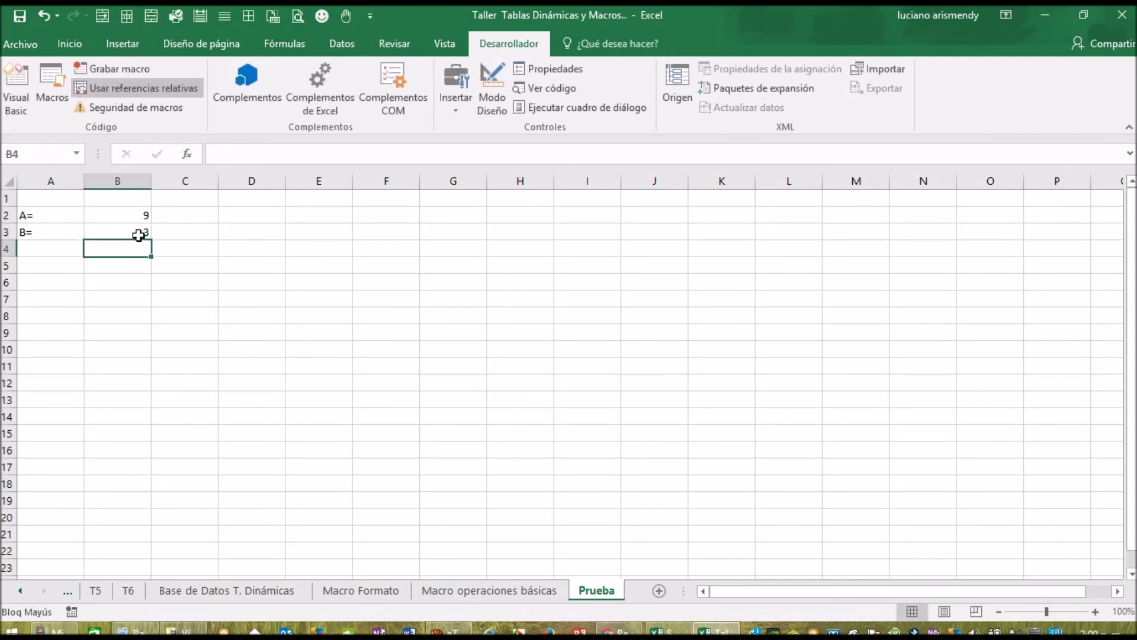
- Run the macro Macrooperacionesbasicas on the Prueba sheet starting from cell A2
left_click(52, 218)
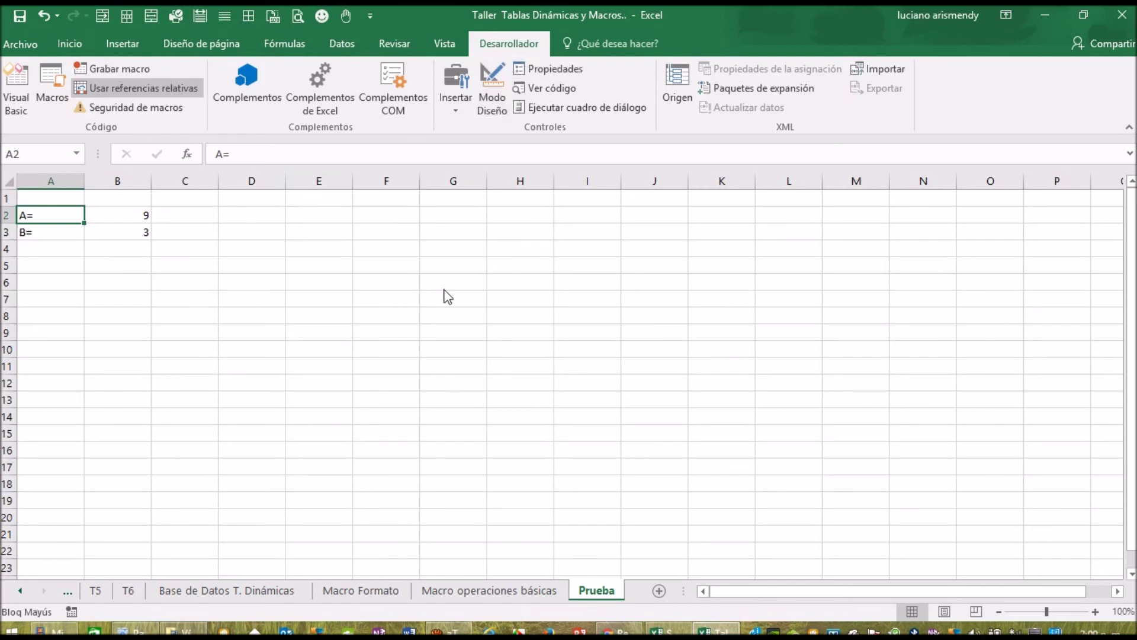
left_click(52, 89)
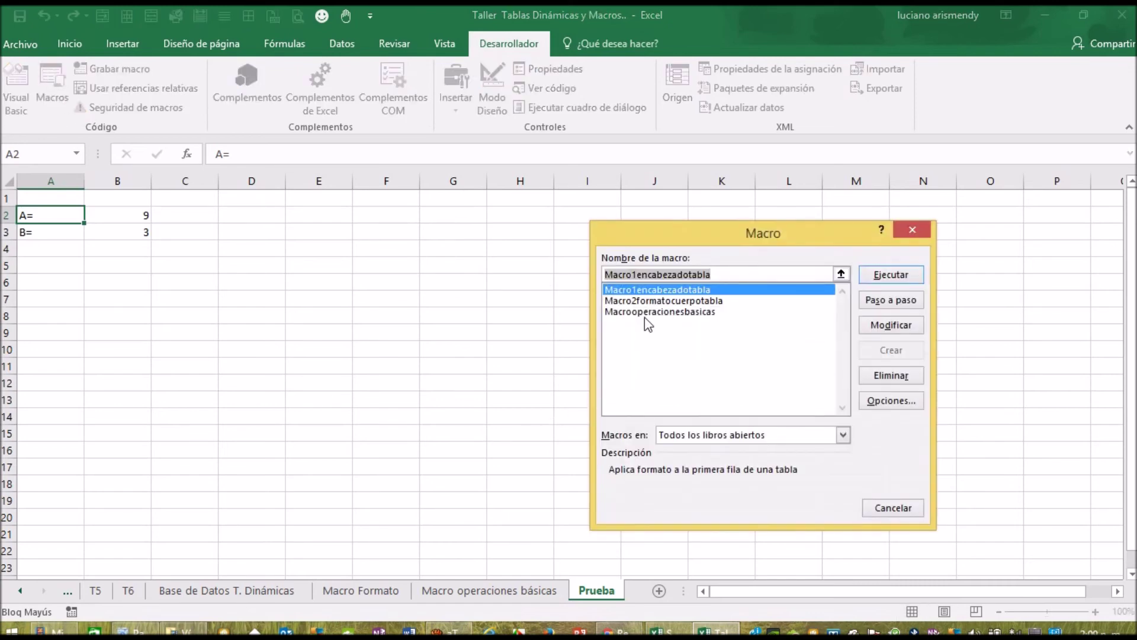
left_click(647, 313)
left_click(888, 278)
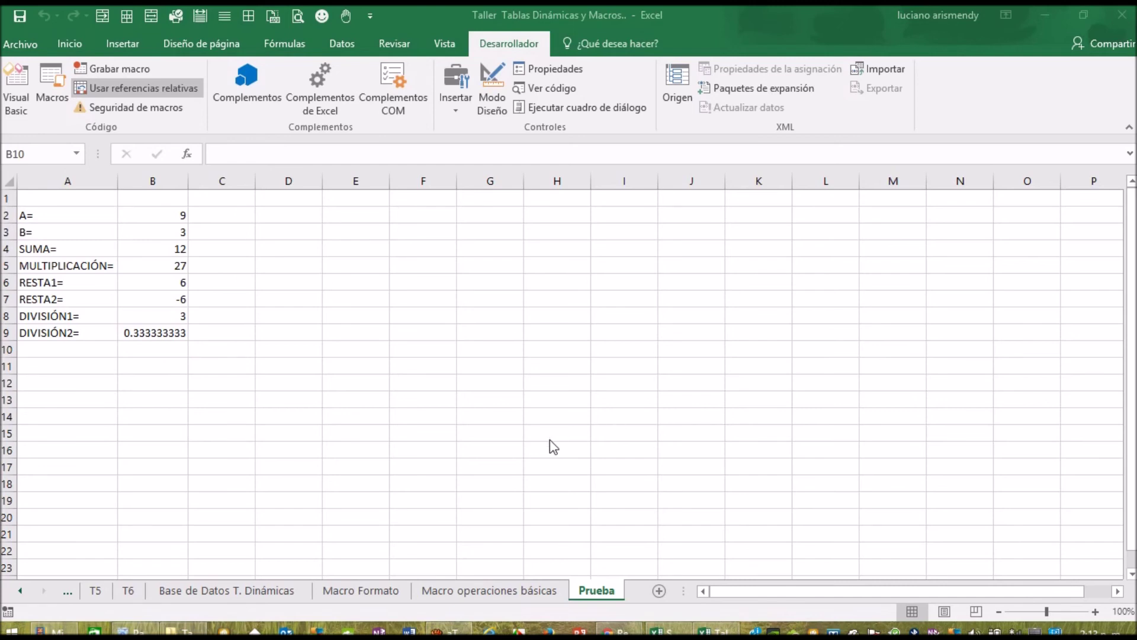
- Copy the three cost tables in G2:J23 of the Macro Formato sheet
left_click(367, 592)
left_click(367, 592)
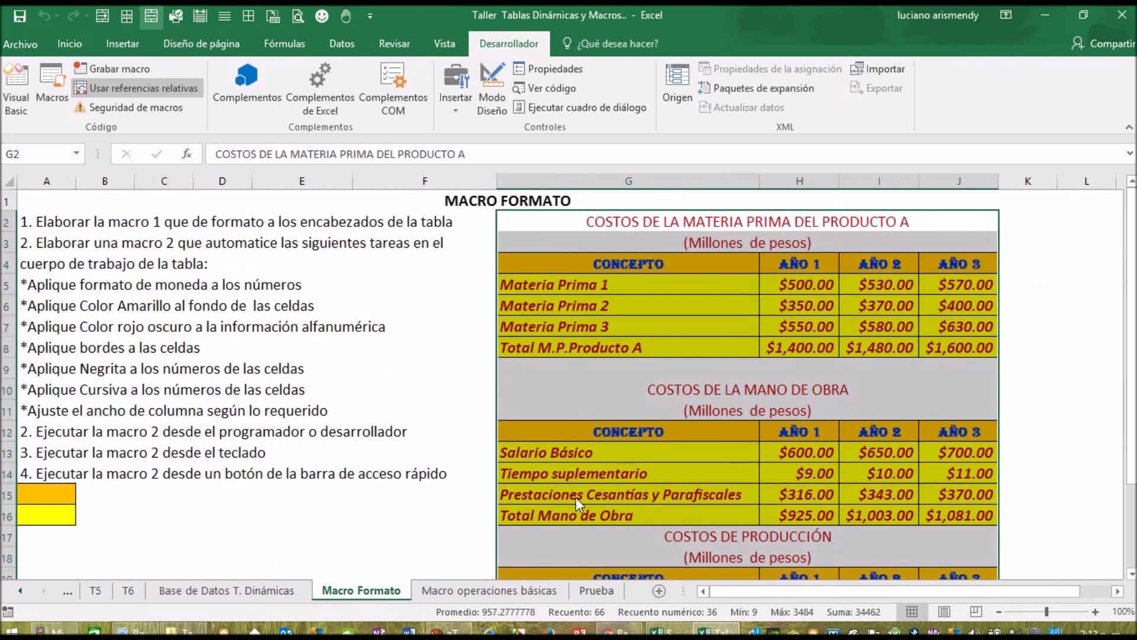
left_click(628, 391)
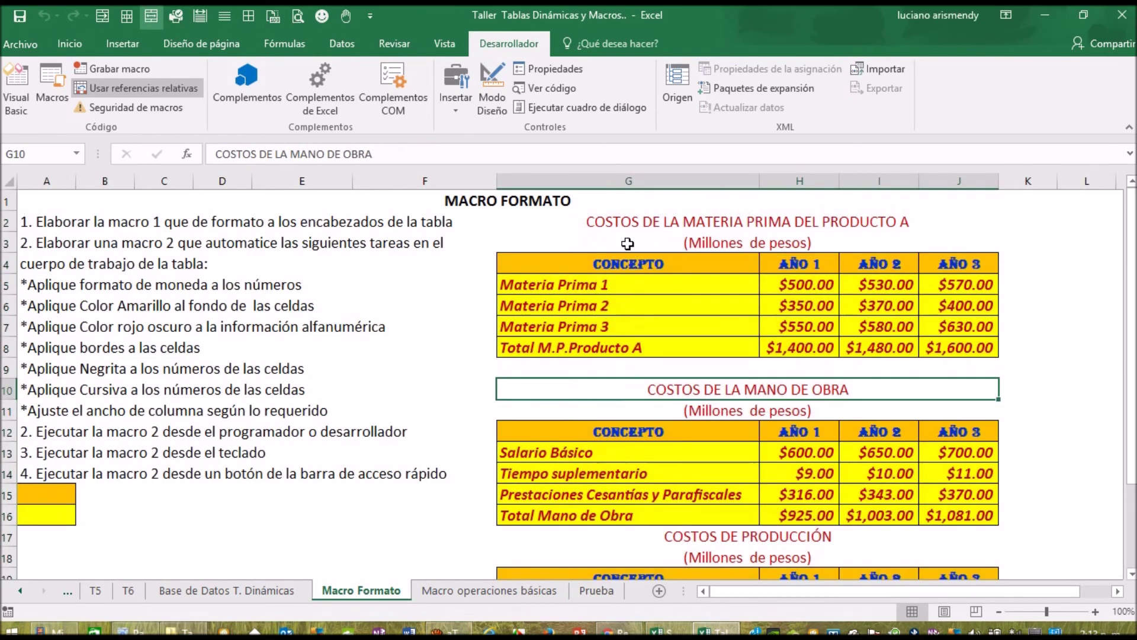
mouse_move(614, 230)
left_mouse_down()
mouse_move(681, 264)
mouse_move(793, 409)
mouse_move(858, 513)
mouse_move(867, 599)
mouse_move(869, 536)
left_mouse_up()
right_click(799, 392)
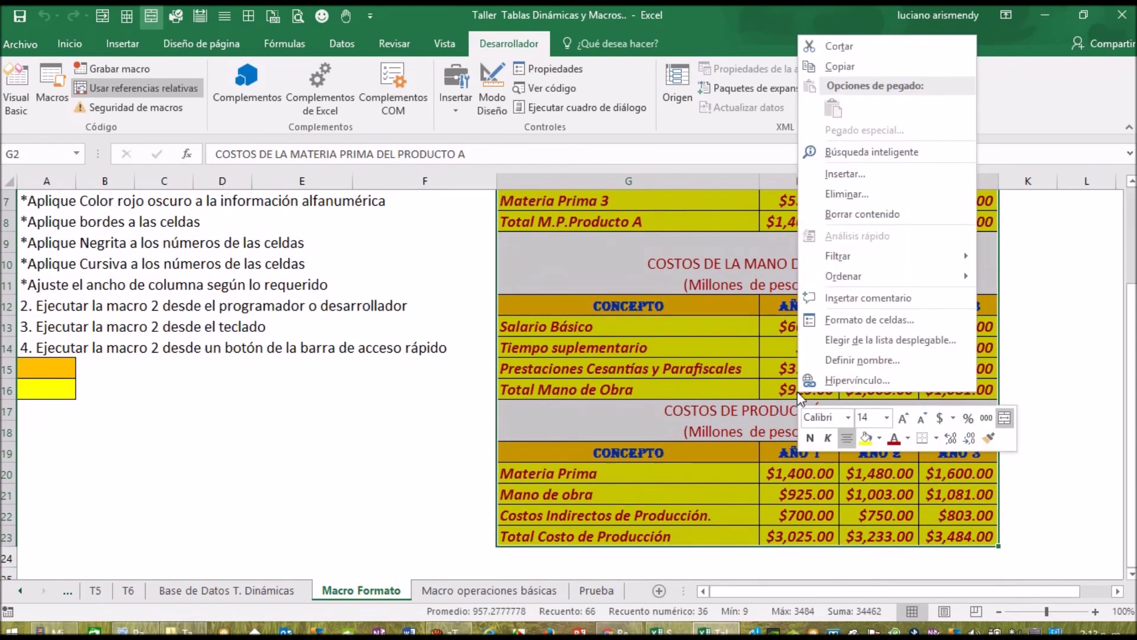
left_click(847, 67)
scroll(521, 527, "up", 2)
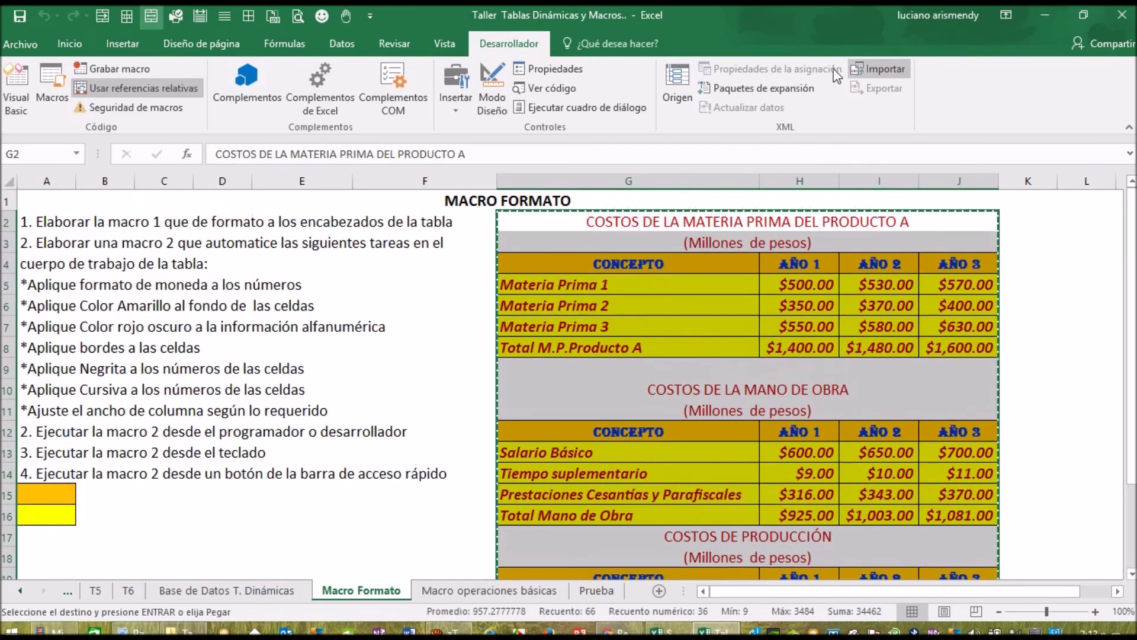
- Paste the copied cost tables into the Prueba sheet starting at D2, keeping the source column widths
left_click(597, 591)
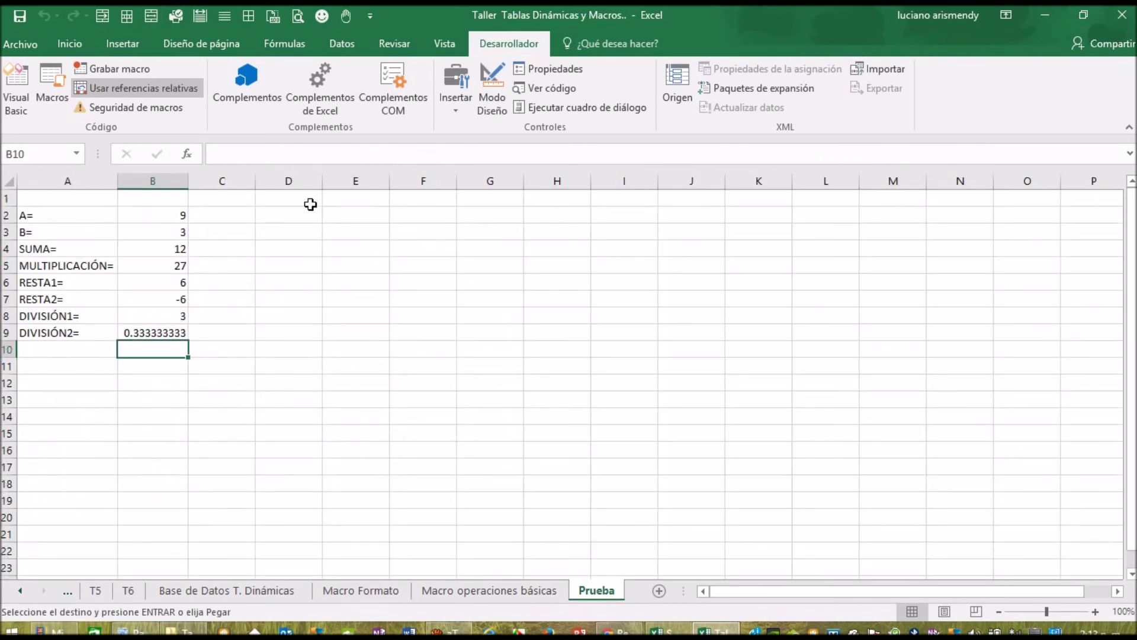
left_click(308, 217)
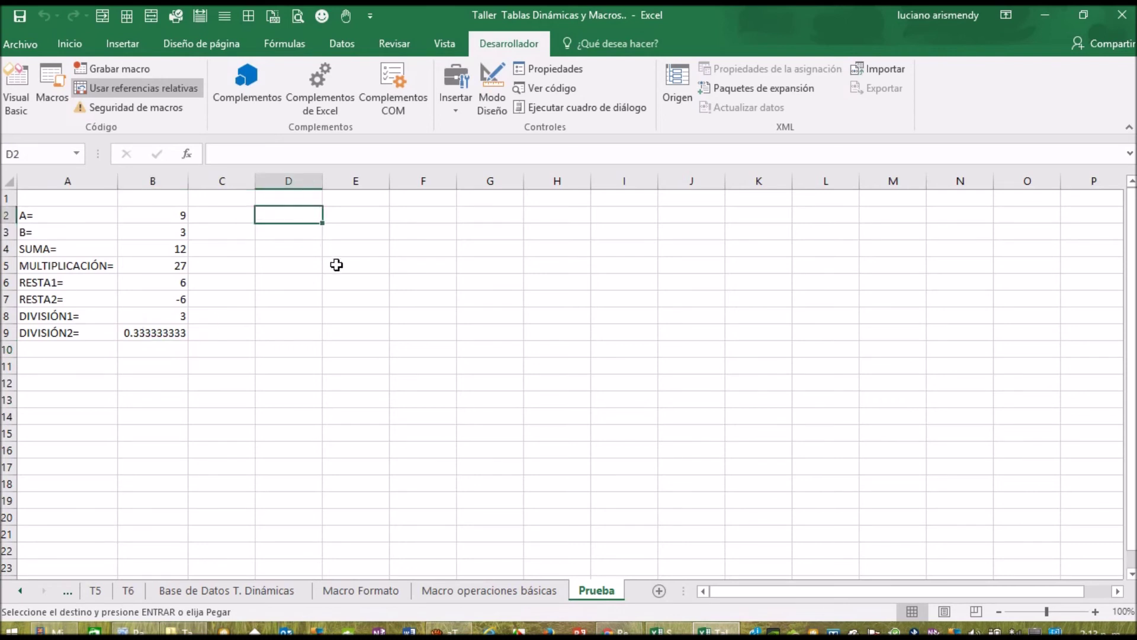
left_click(69, 44)
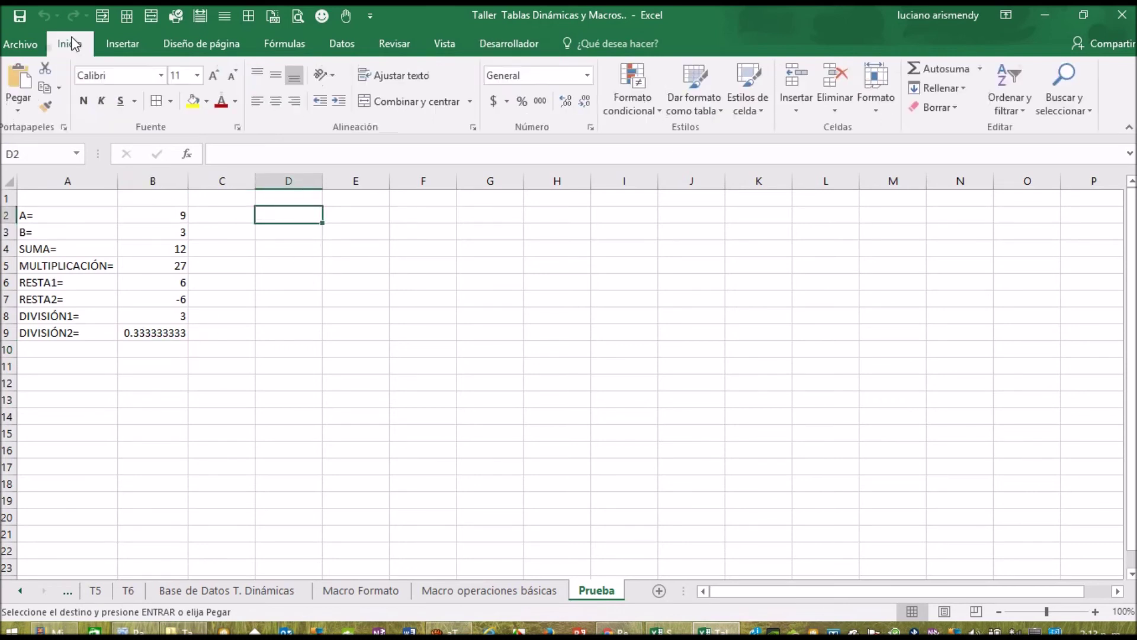
left_click(19, 109)
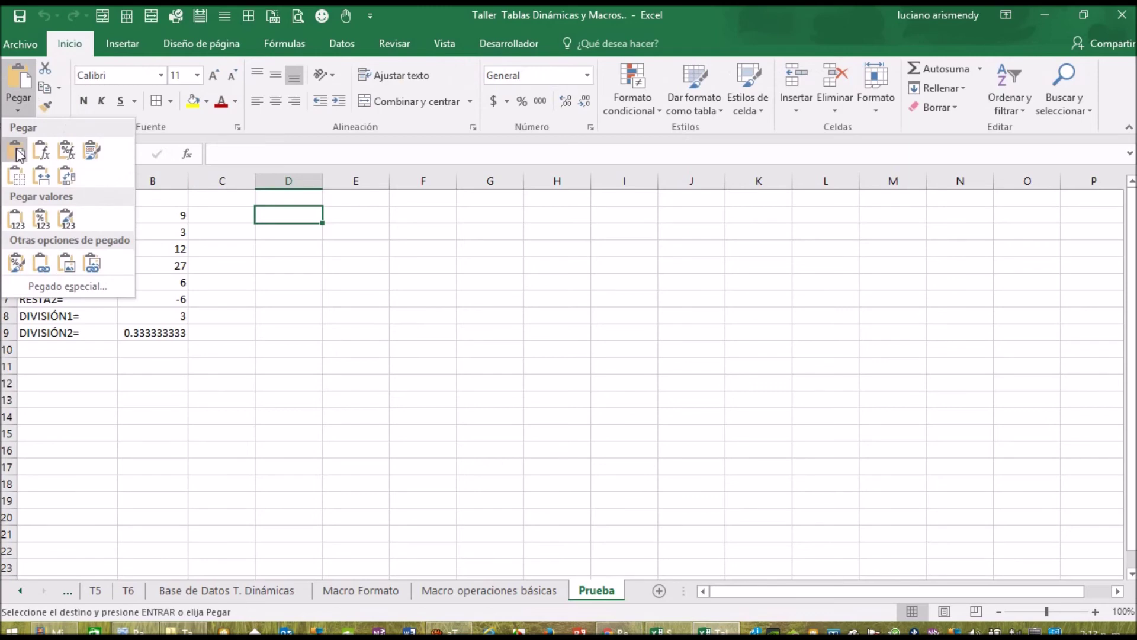
left_click(41, 179)
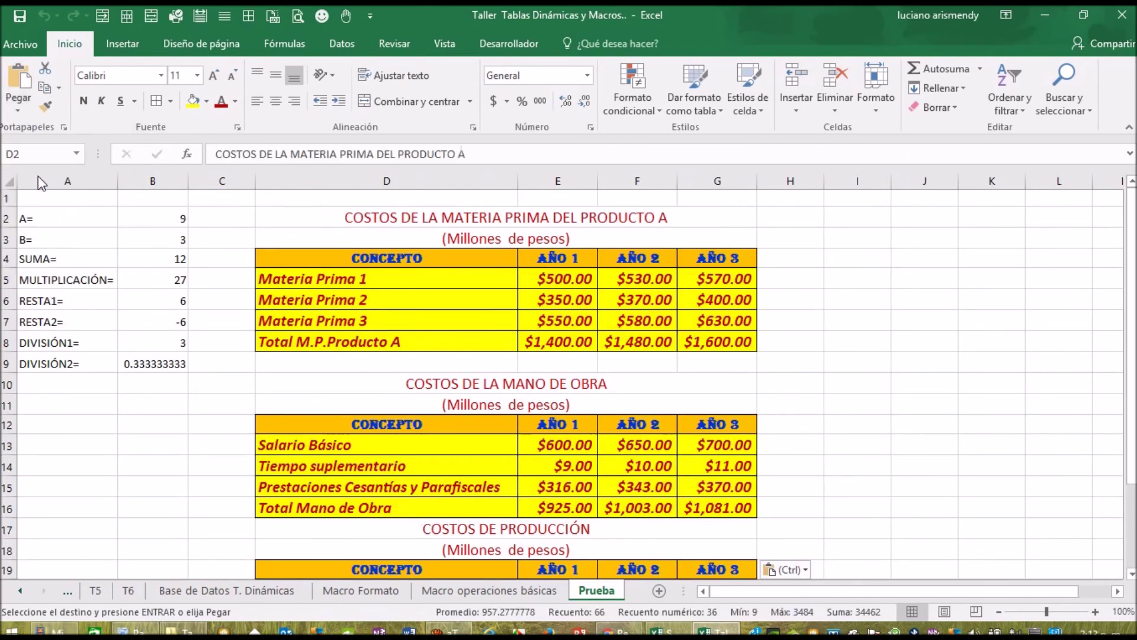
left_click(894, 446)
- Clear the formats of the raw material cost table in D4:G8, keeping its contents
left_click_drag(367, 259, 732, 342)
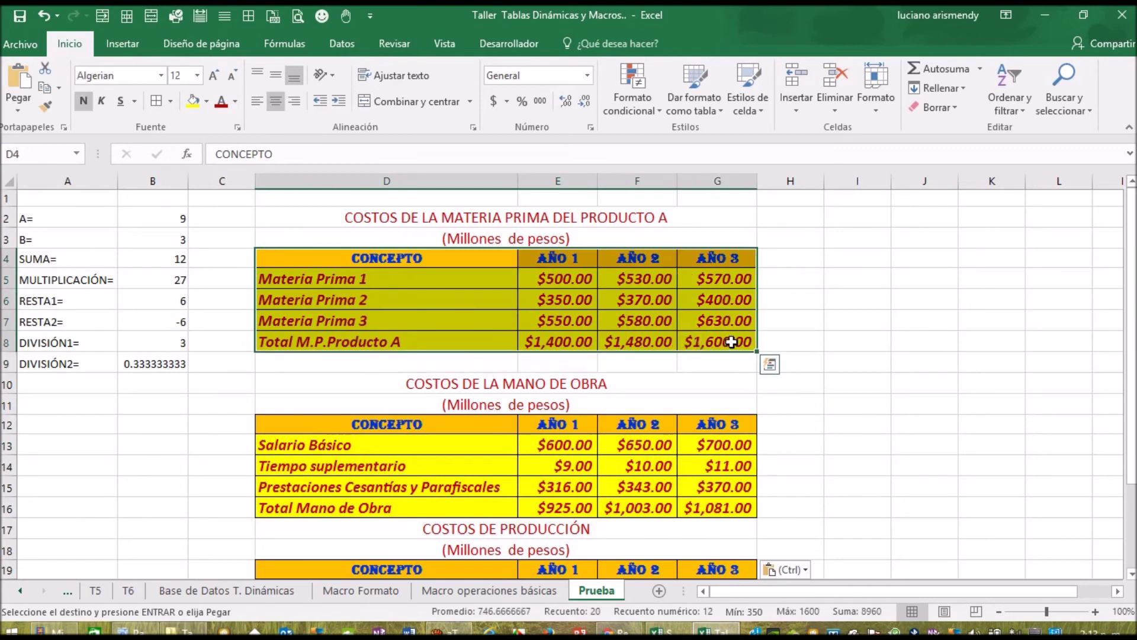
left_click(958, 106)
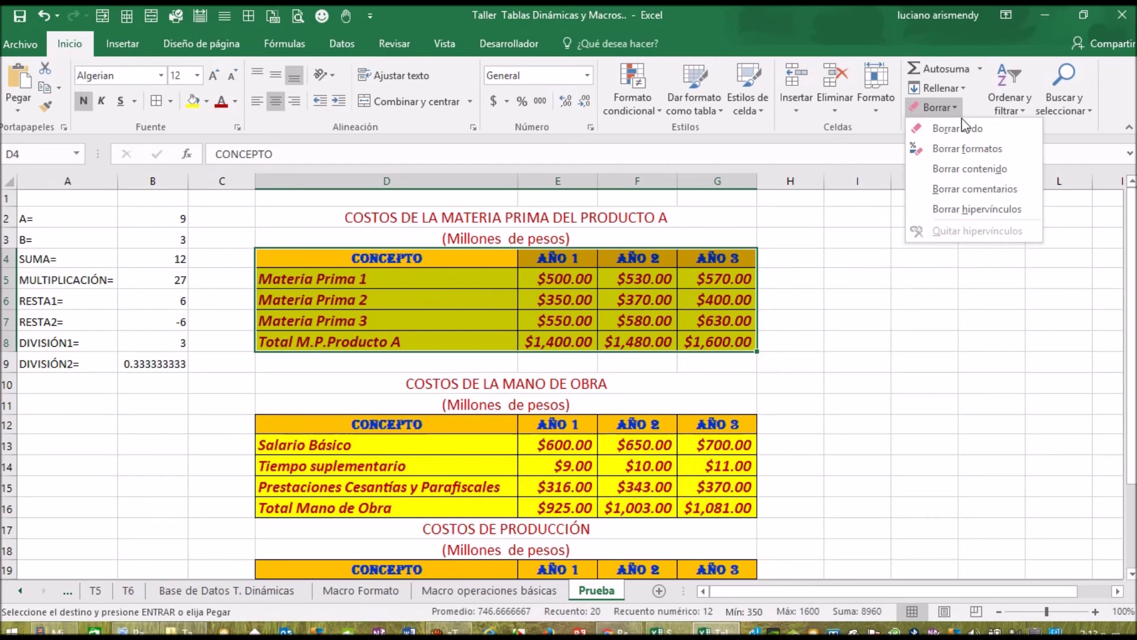
left_click(972, 148)
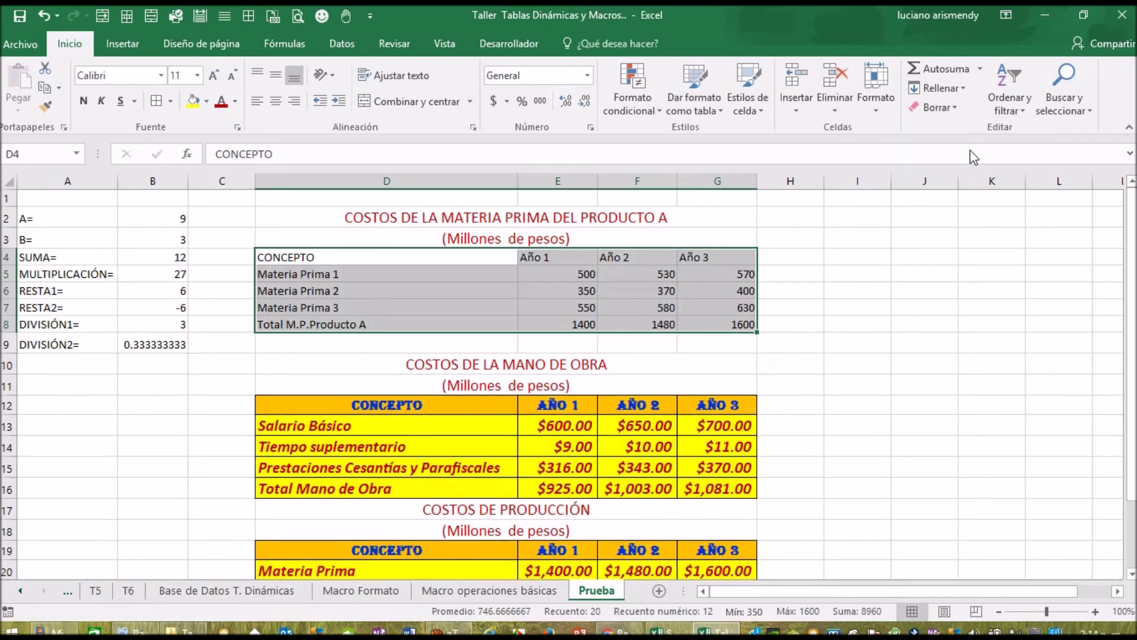
- Clear the formats of the labour cost table in D12:G16, keeping its contents
scroll(745, 357, "down", 1)
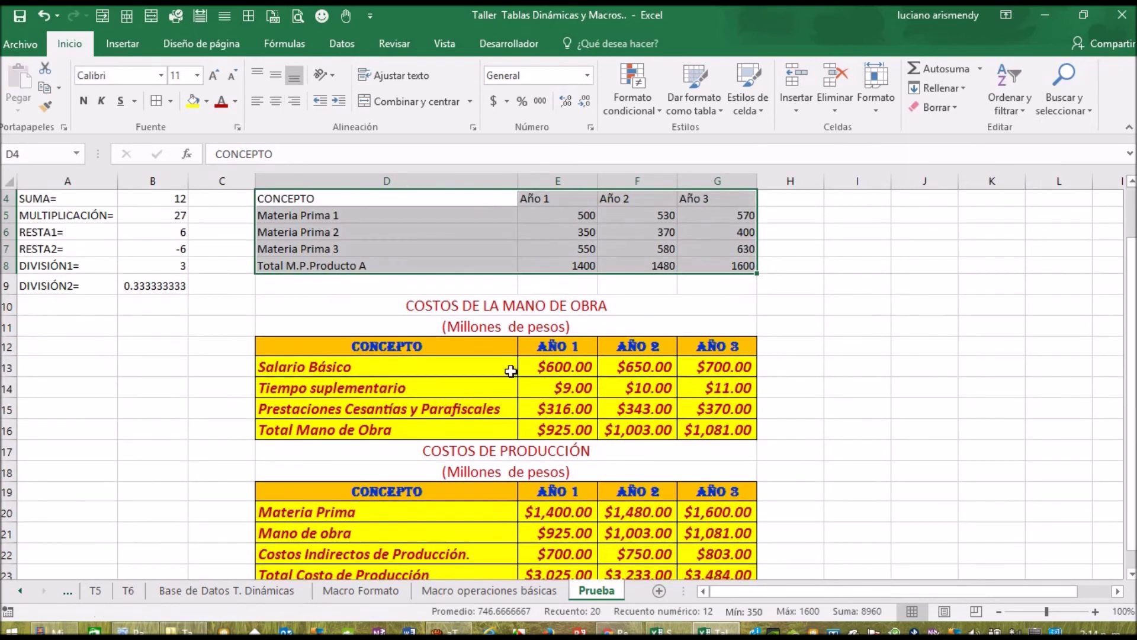
left_click_drag(453, 351, 716, 424)
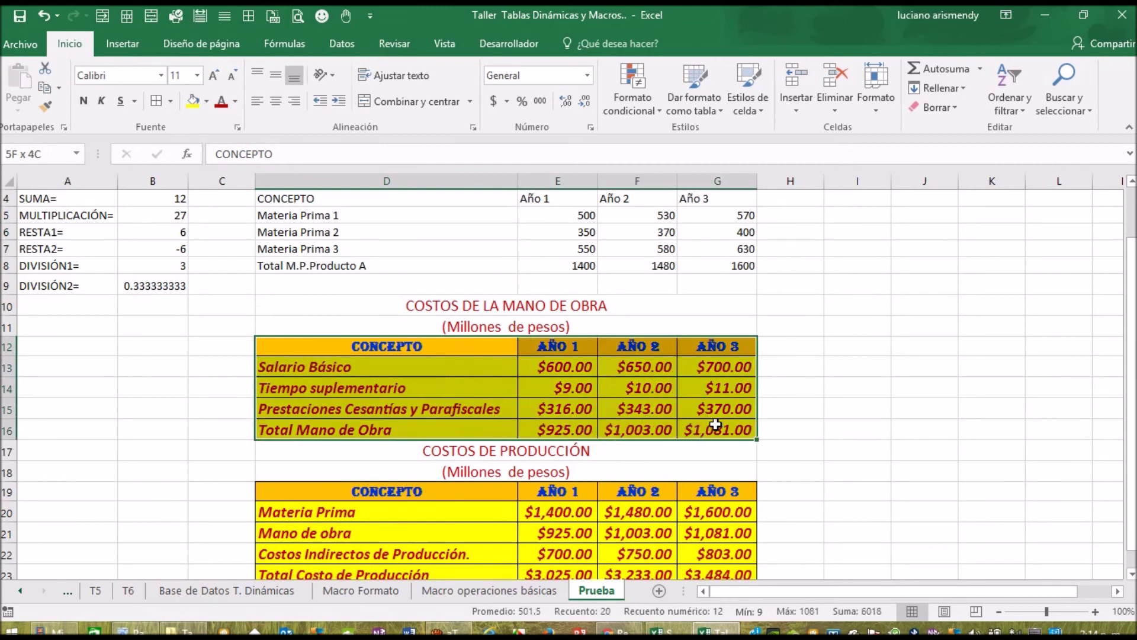
left_click(957, 110)
left_click(967, 149)
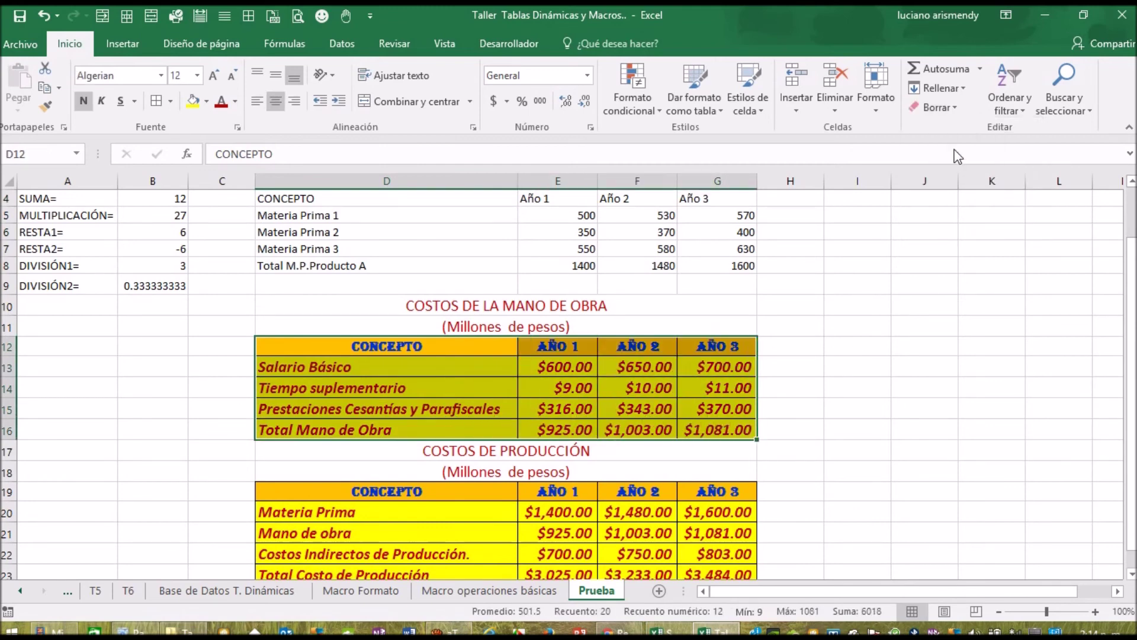
- Clear the formats of the production cost table in D19:G23, keeping its contents
scroll(930, 283, "down", 2)
scroll(929, 282, "down", 1)
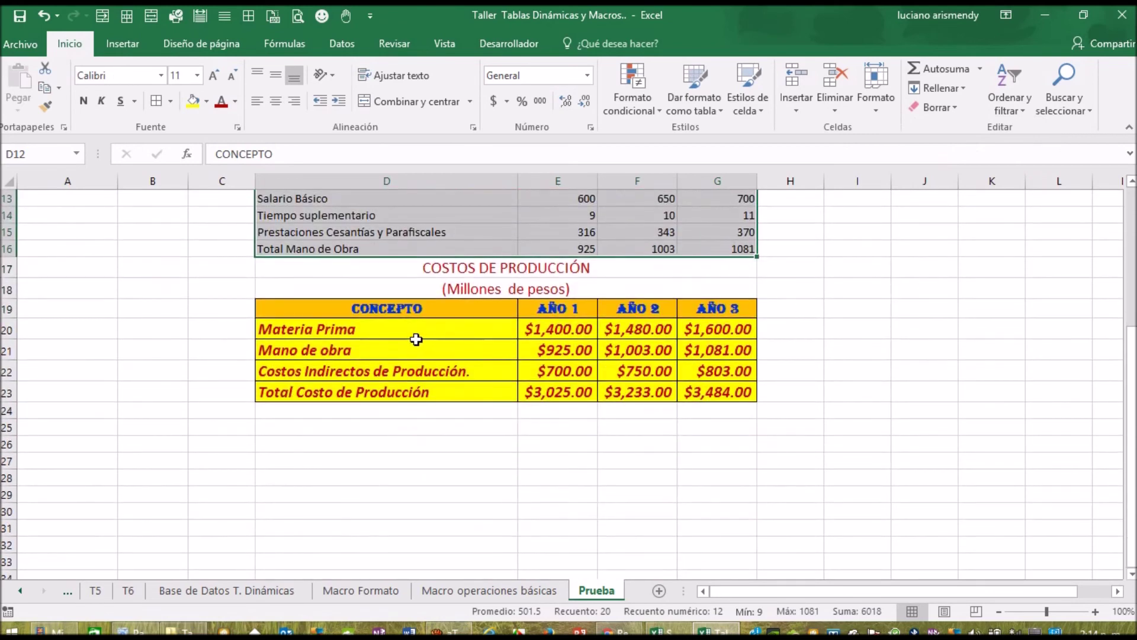
left_click(407, 311)
left_click_drag(407, 313, 720, 398)
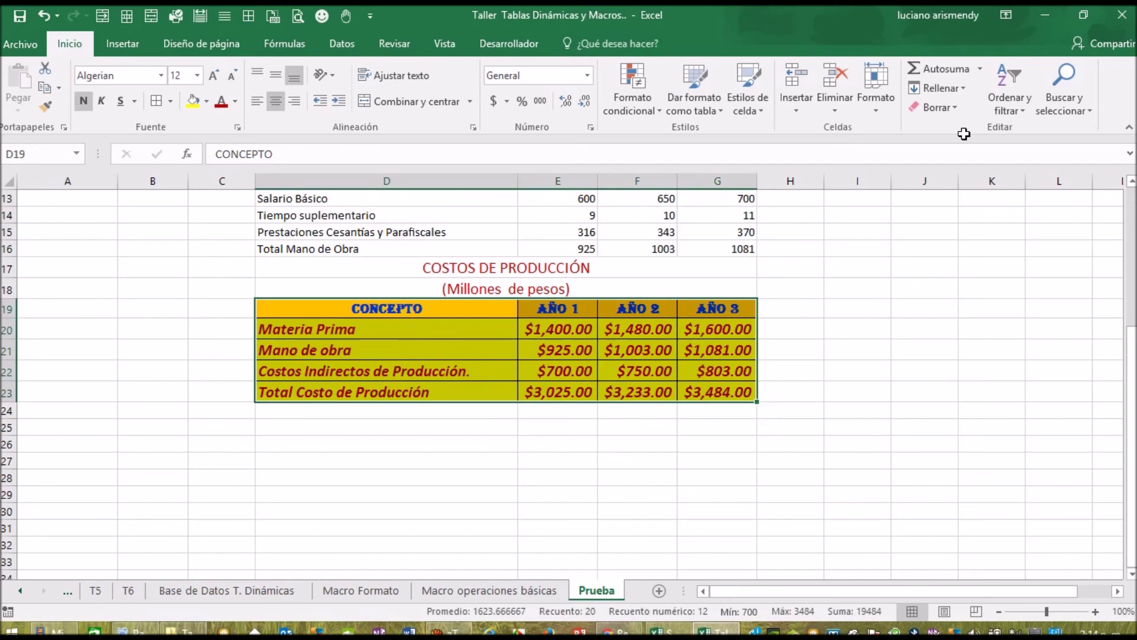
left_click(958, 107)
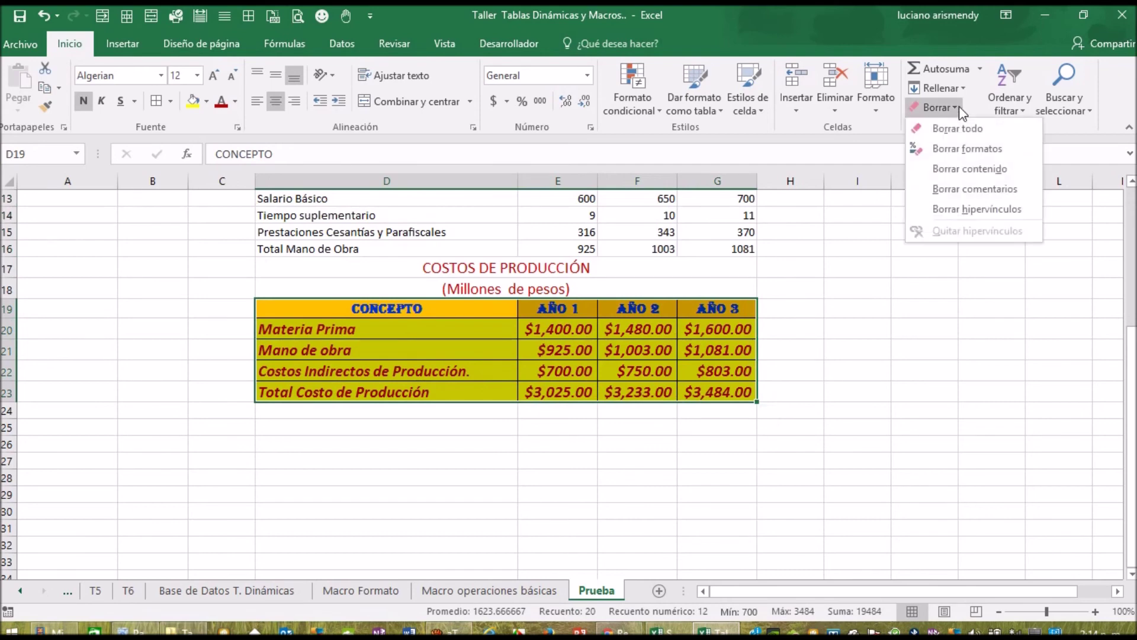
left_click(960, 148)
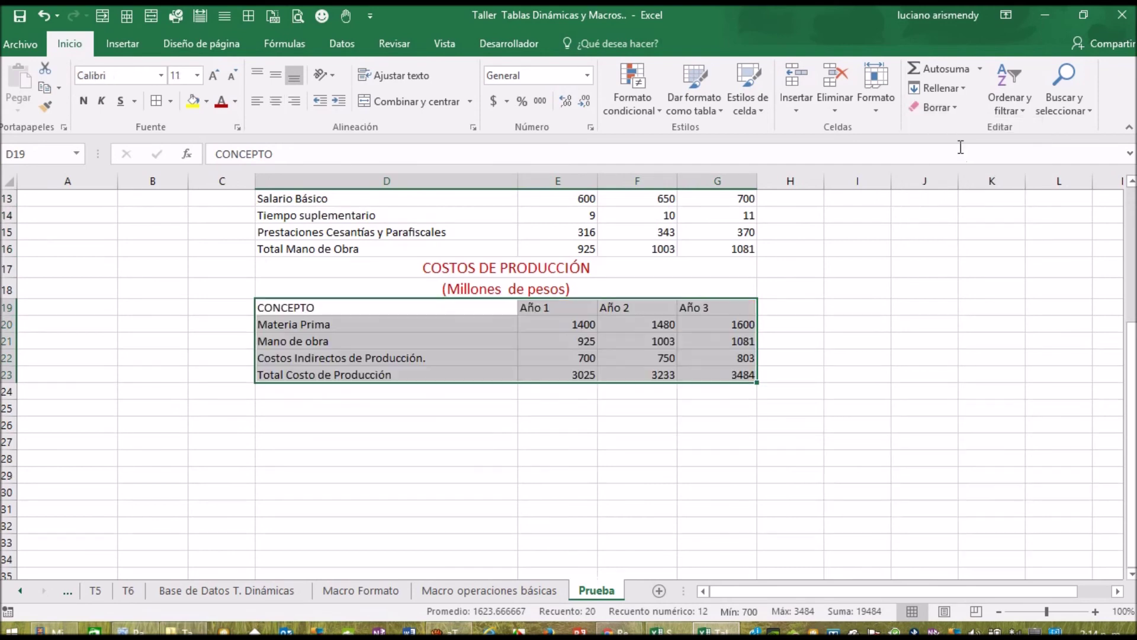
left_click(871, 345)
- Run the macro Macro1encabezadotabla on the raw material table's header row, D4:G4
scroll(868, 350, "up", 4)
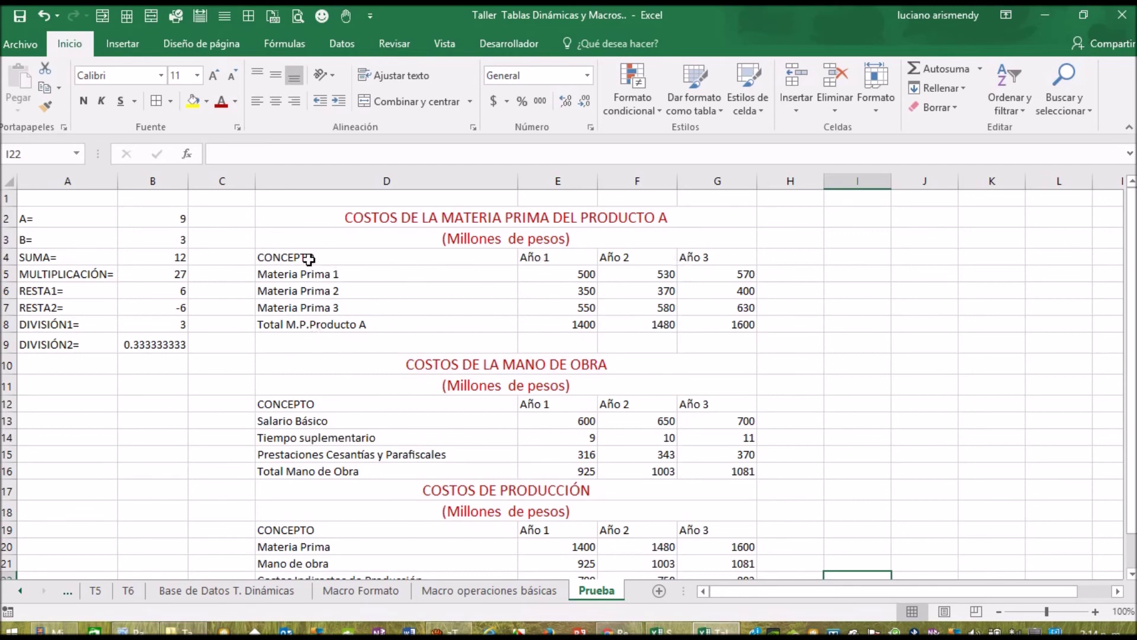
left_click_drag(303, 256, 723, 257)
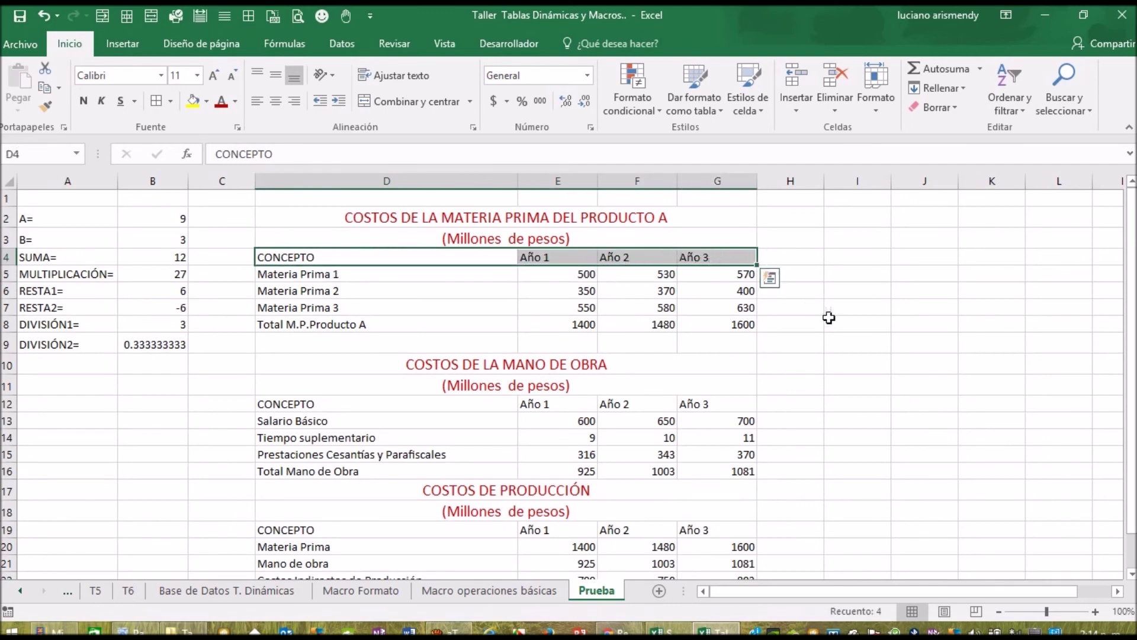
left_click(530, 45)
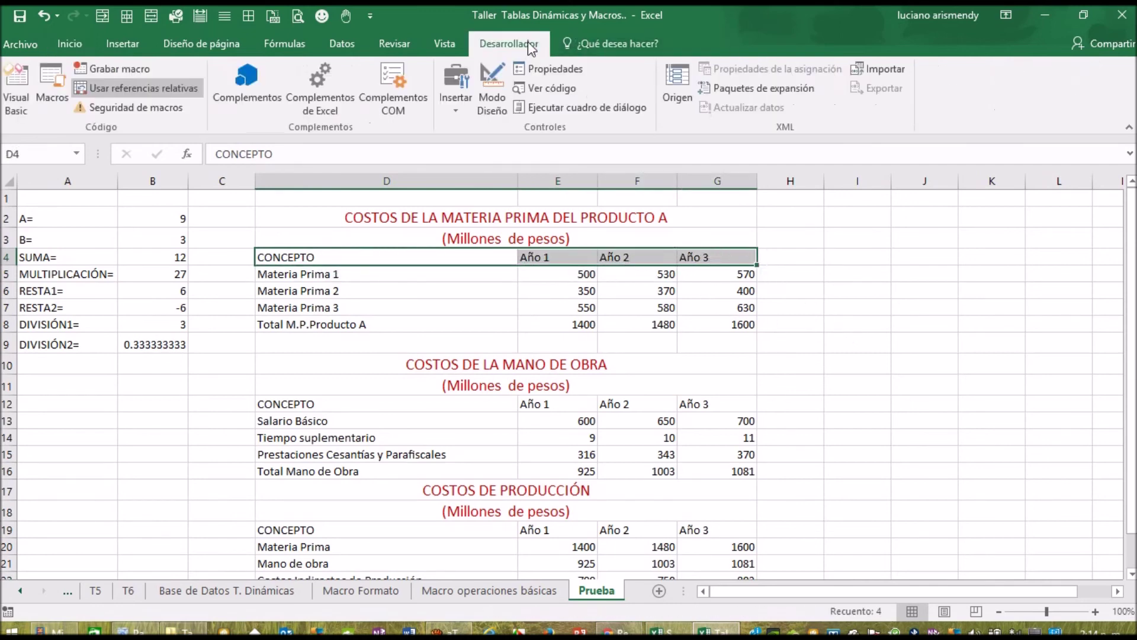
left_click(59, 83)
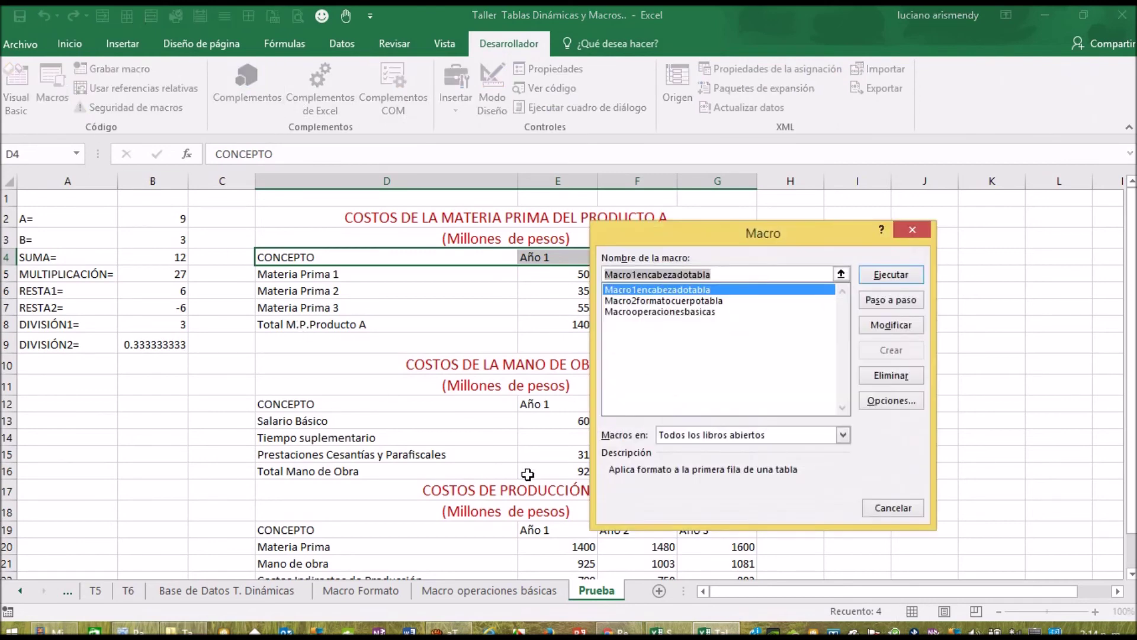
left_click(685, 289)
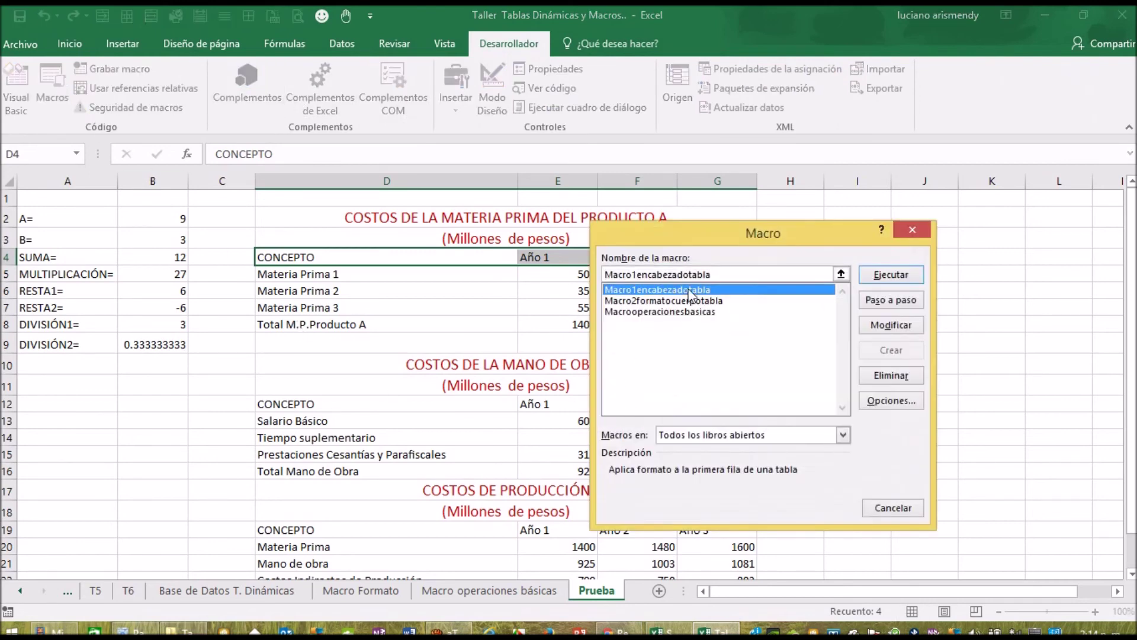
left_click(892, 281)
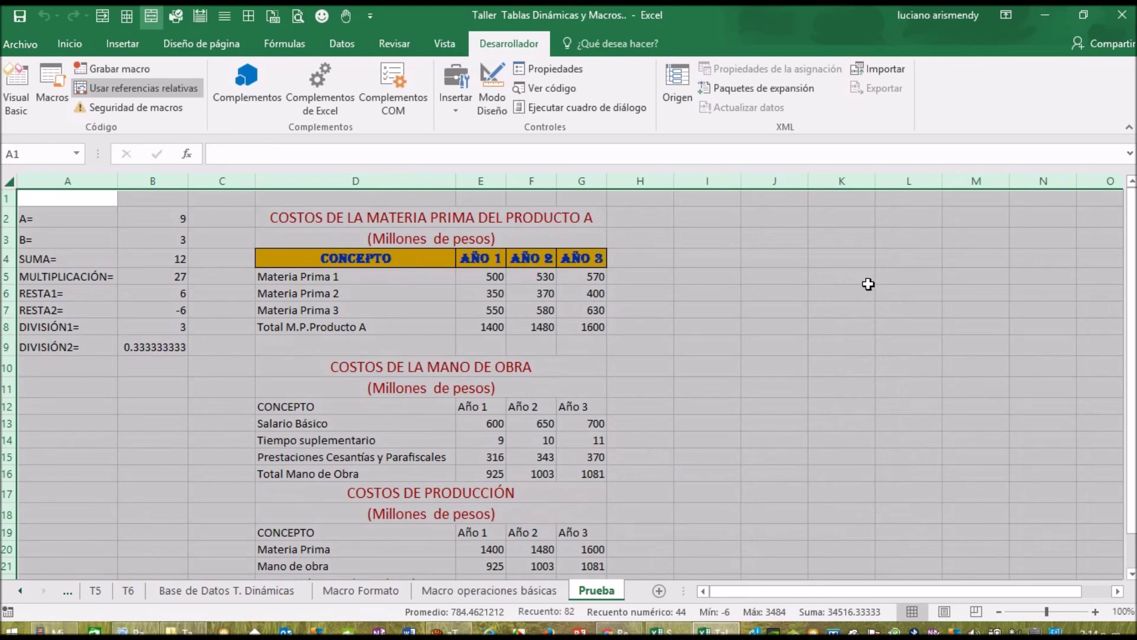
- Run the header formatting macro on the labour cost table's header row, D12:G12
scroll(817, 317, "down", 1)
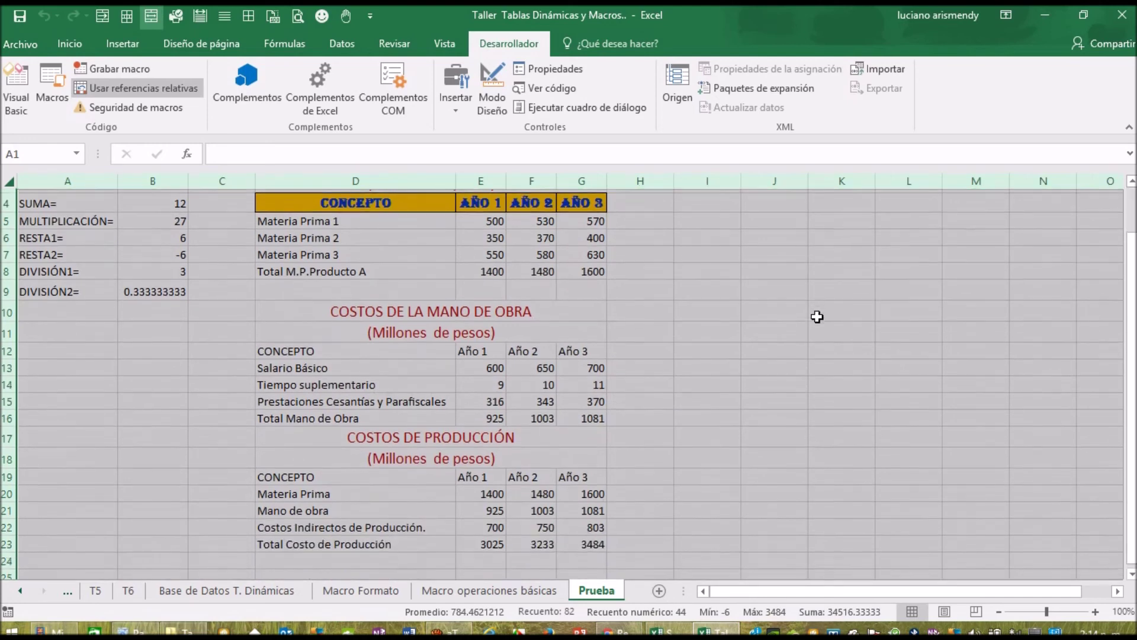
scroll(817, 317, "up", 1)
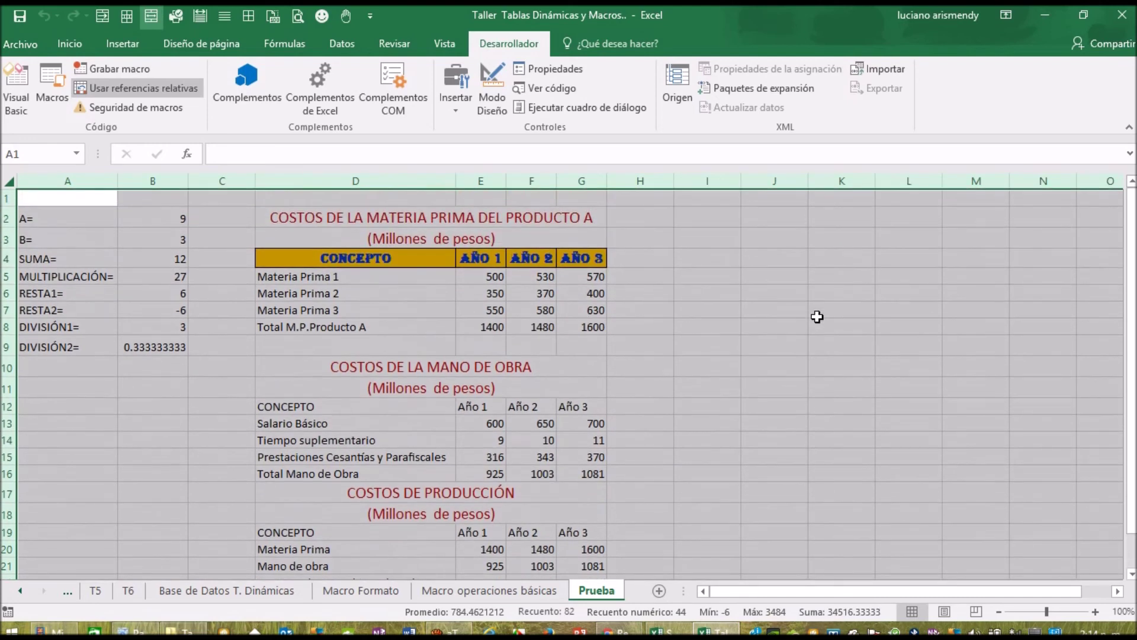
scroll(818, 317, "down", 1)
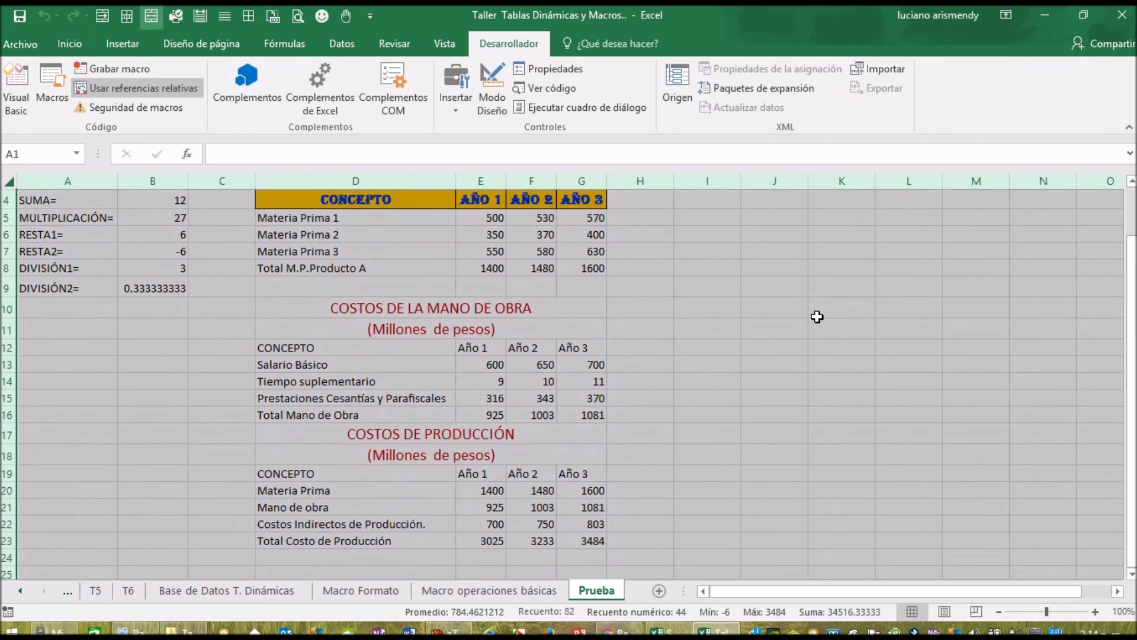
left_click(334, 345)
left_click_drag(334, 346, 584, 347)
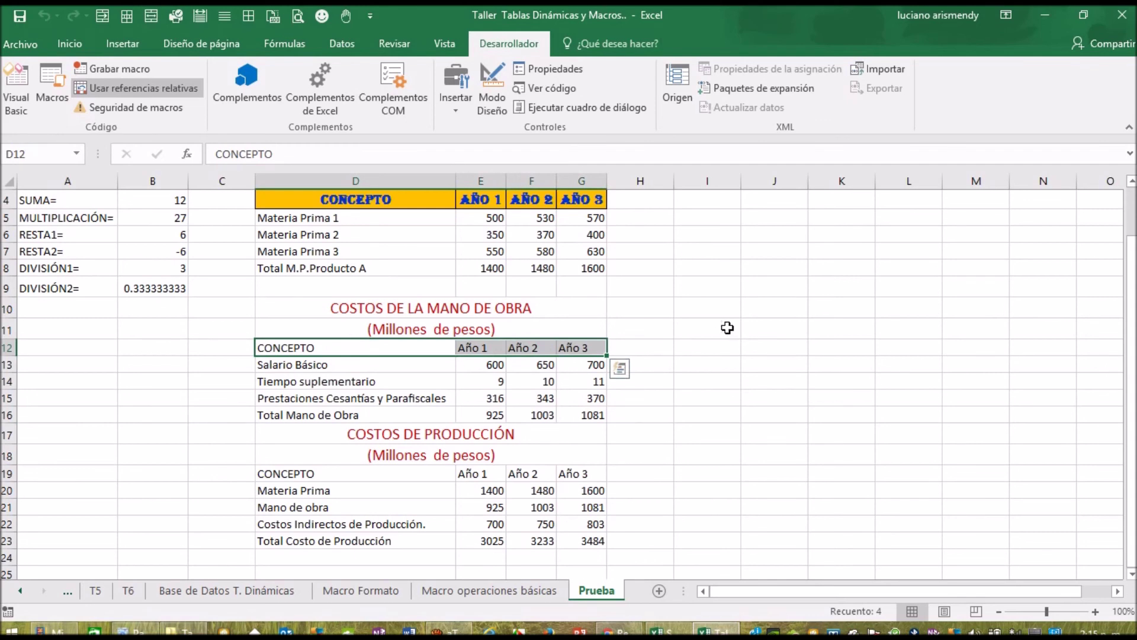
key("ctrl+f")
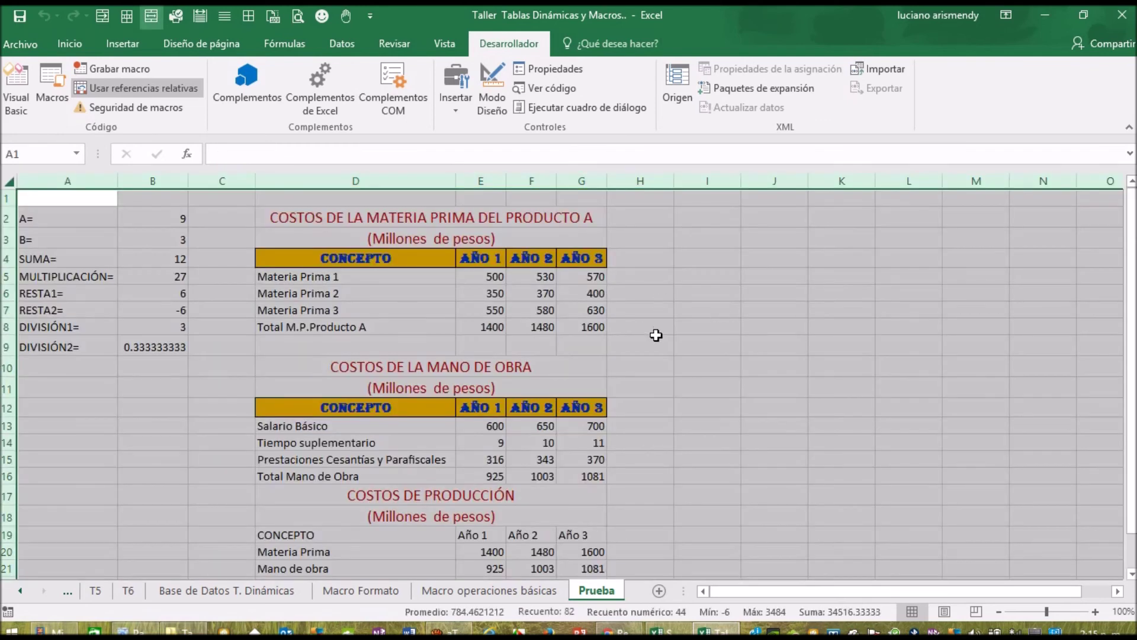
- Run the header formatting macro on the production cost table's header row, D19:G19
scroll(654, 336, "down", 1)
left_click_drag(309, 479, 592, 480)
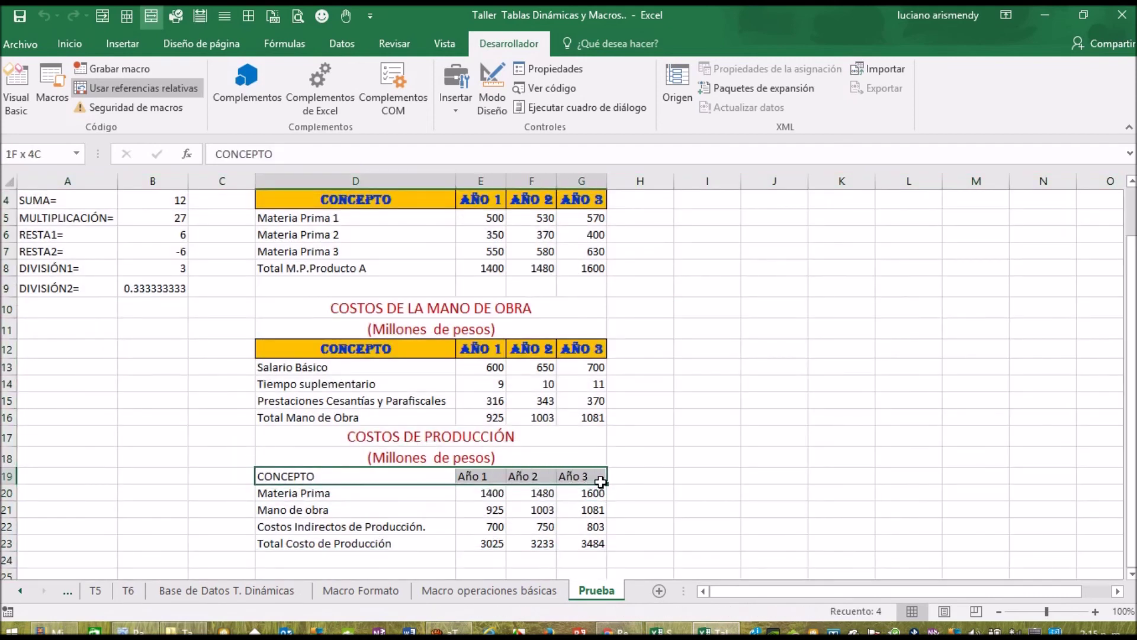
left_click(322, 15)
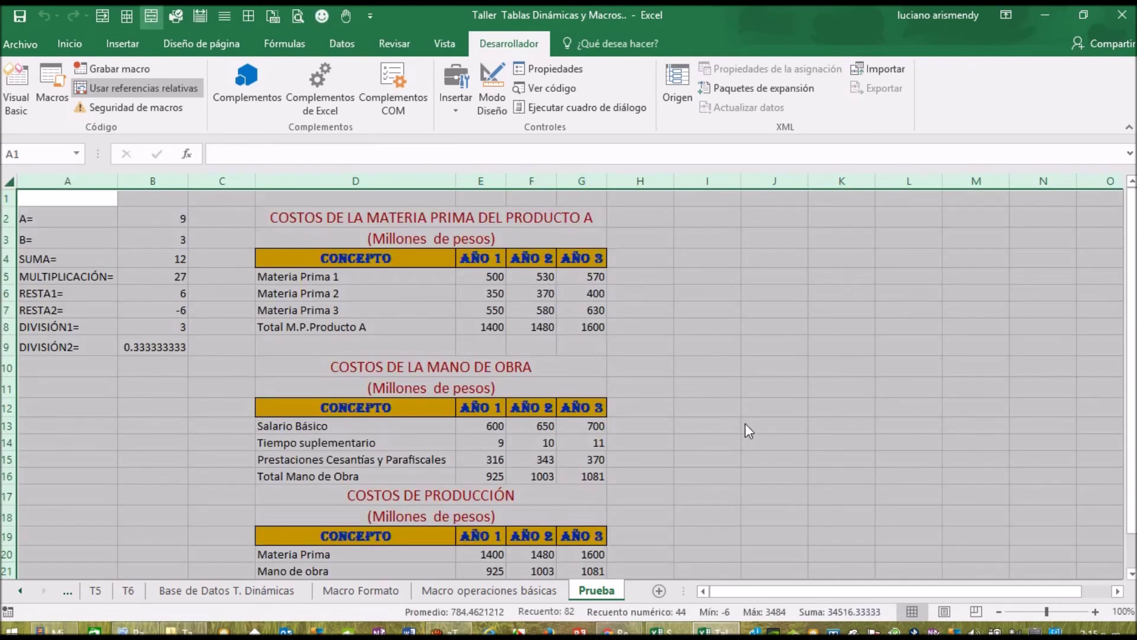
left_click(745, 424)
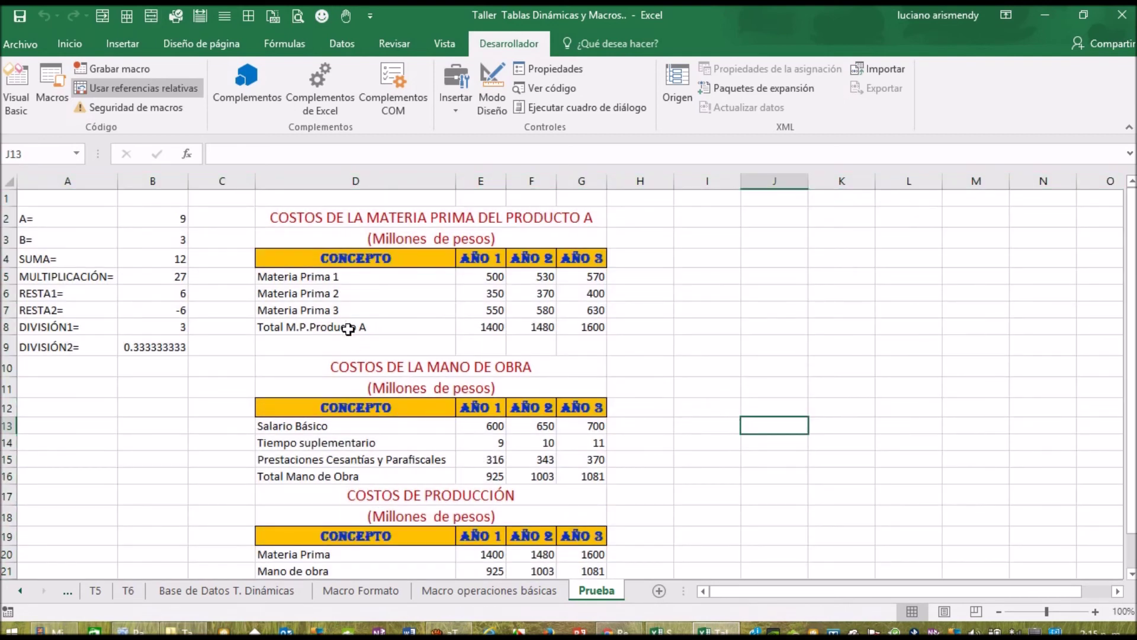
- Run the macro Macro2formatocuerpotabla on the body of the raw material cost table, D5:G8
left_click_drag(335, 277, 594, 334)
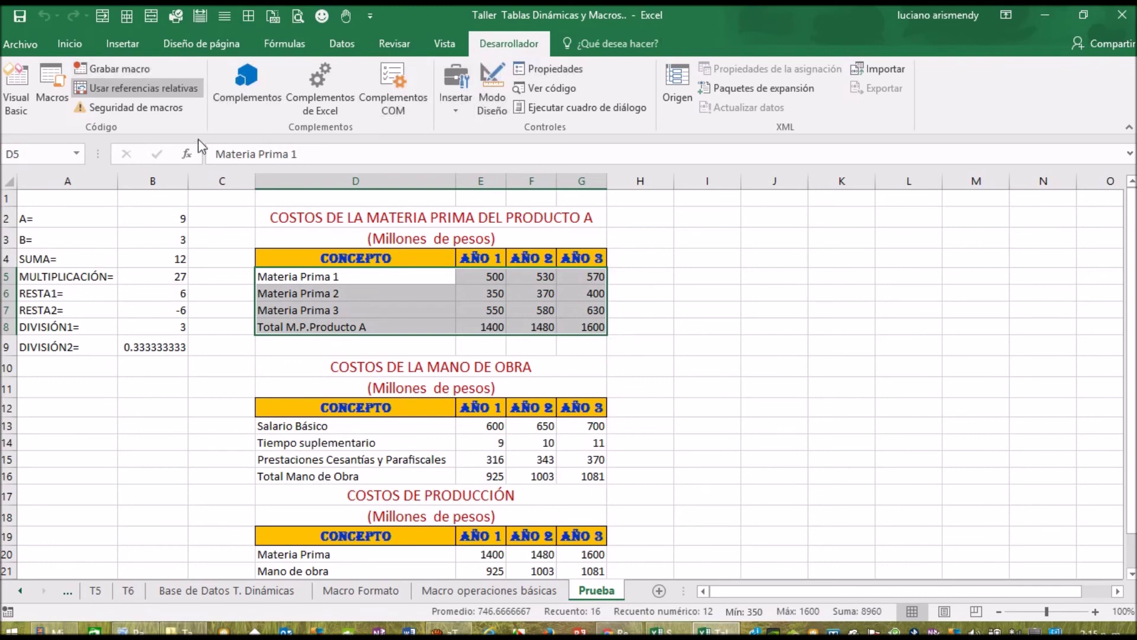
left_click(58, 74)
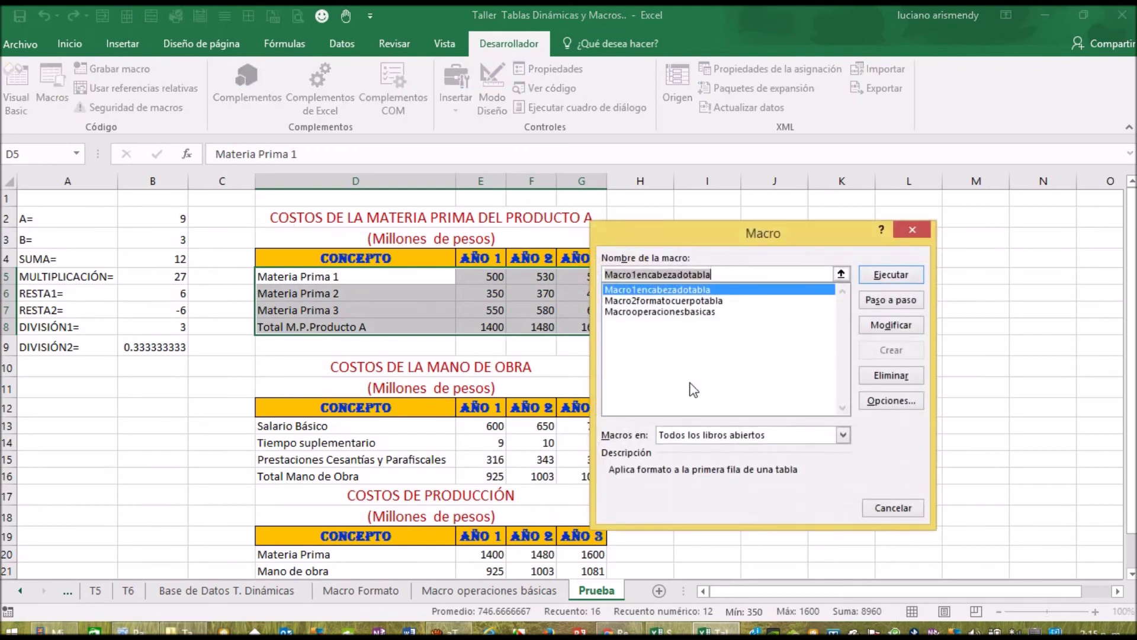
left_click(686, 301)
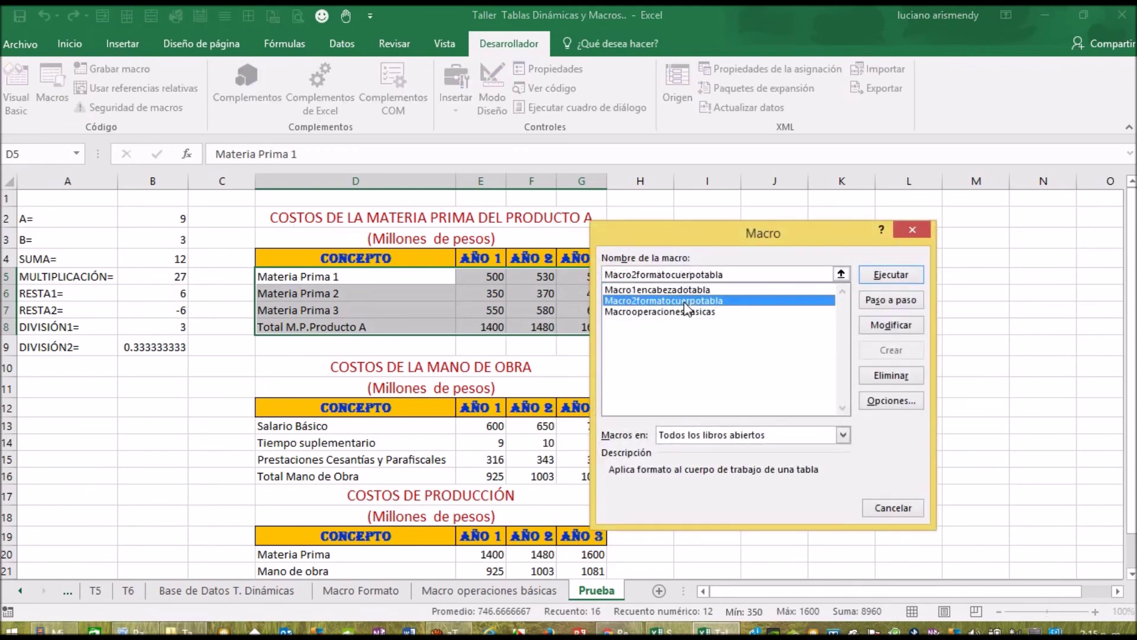
left_click(896, 275)
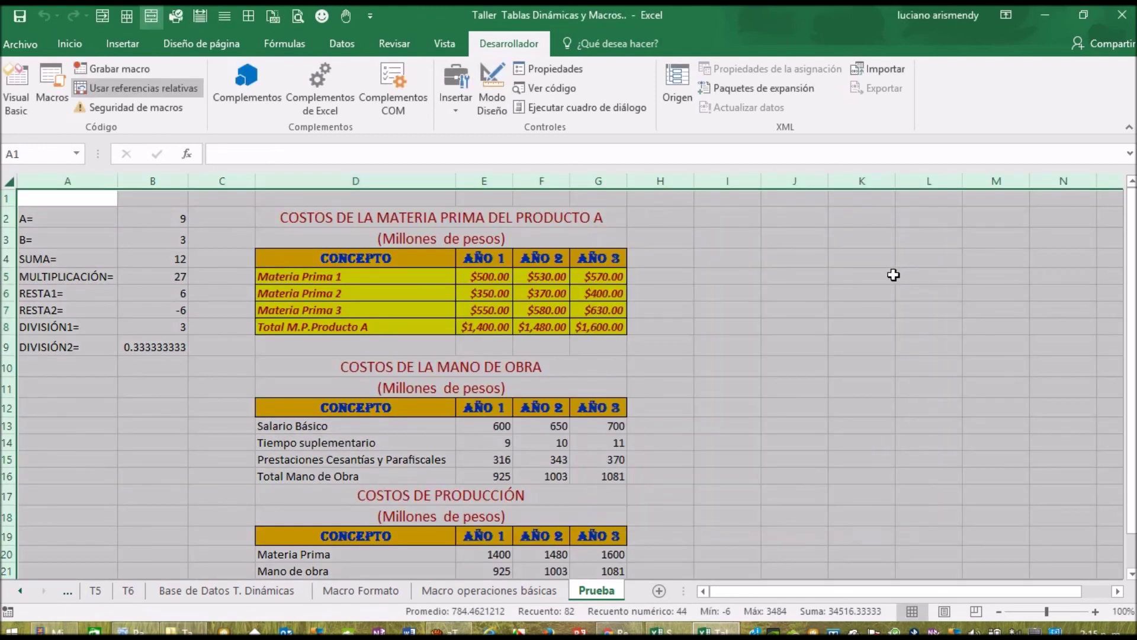
left_click(868, 304)
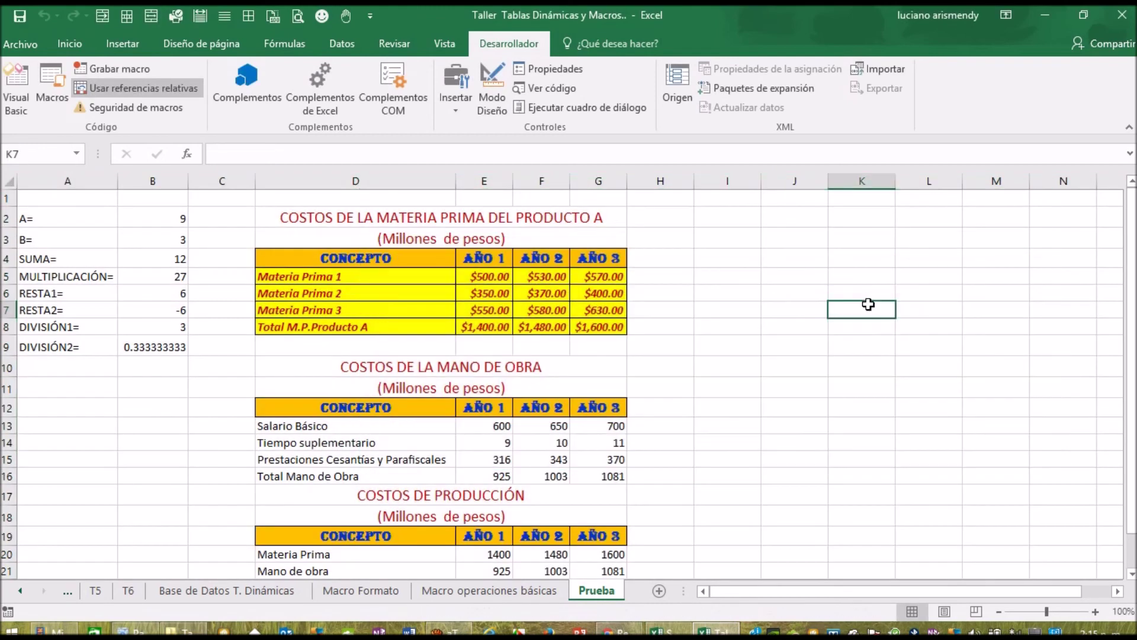
- Run the body formatting macro on the labour cost table's rows, D13:G16
scroll(868, 304, "down", 2)
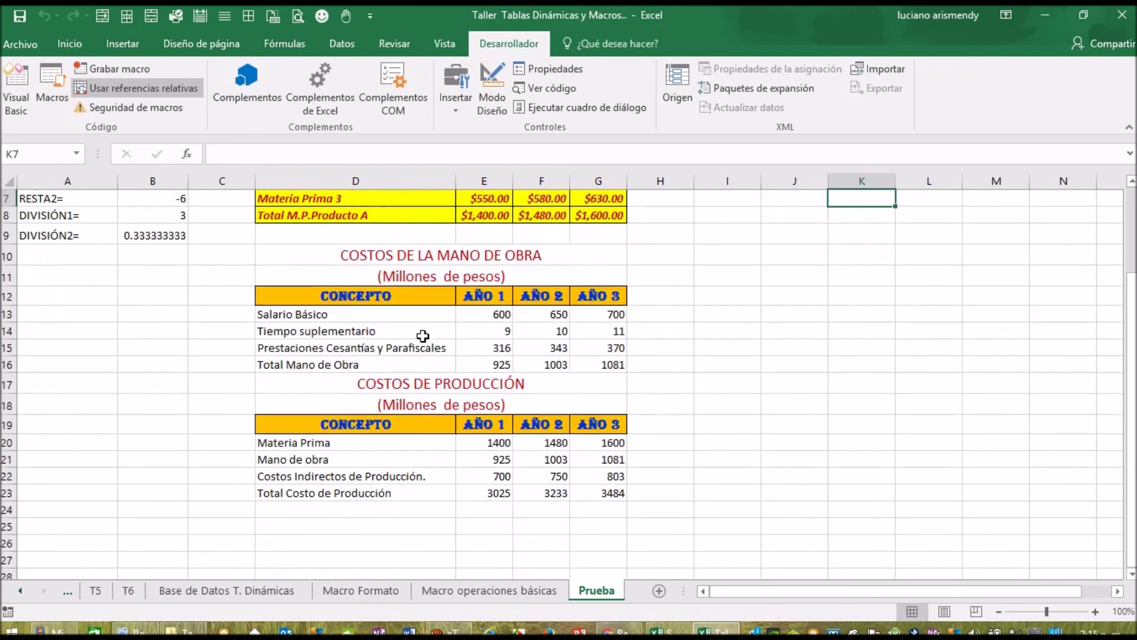
left_click_drag(413, 317, 592, 366)
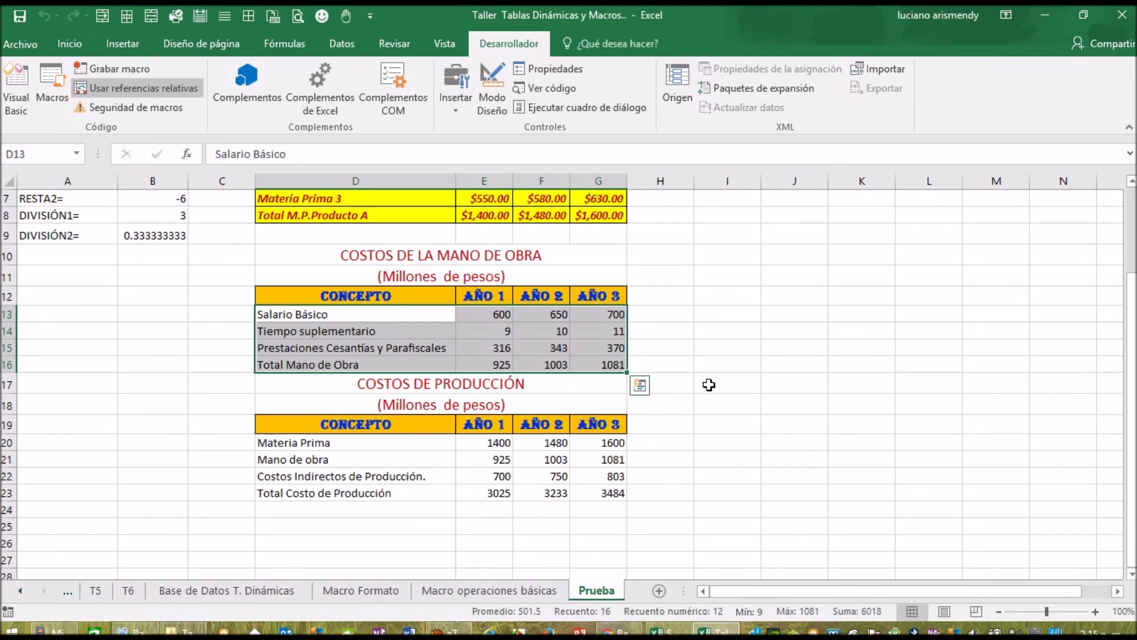
key("ctrl+f")
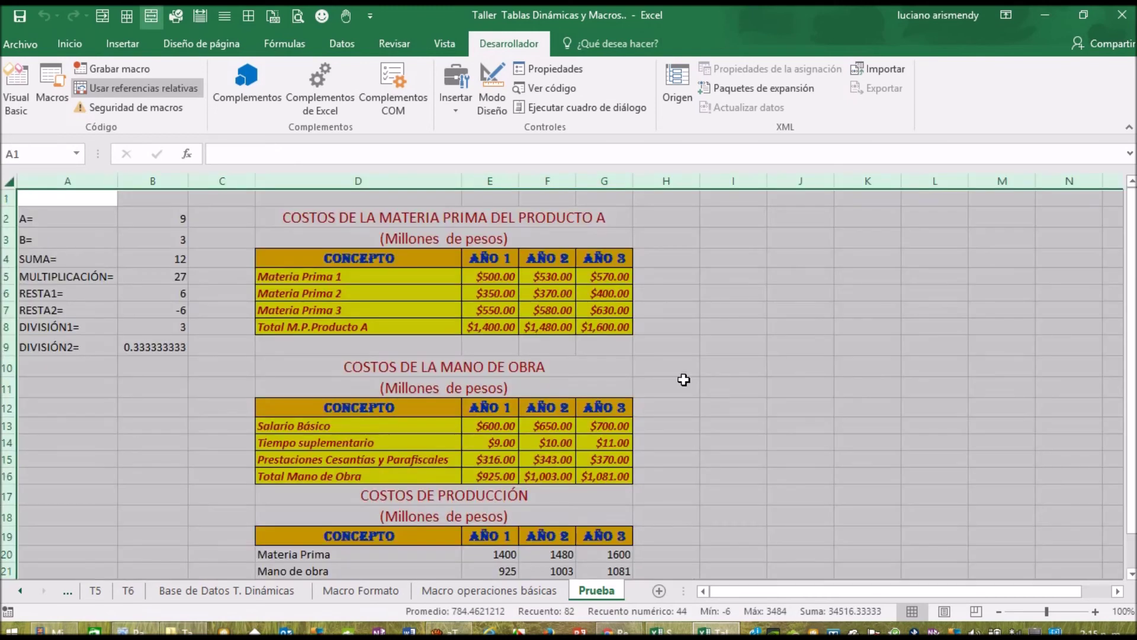
- Run the body formatting macro on the production cost table's rows, D20:G23
scroll(660, 373, "down", 3)
left_click_drag(325, 391, 595, 439)
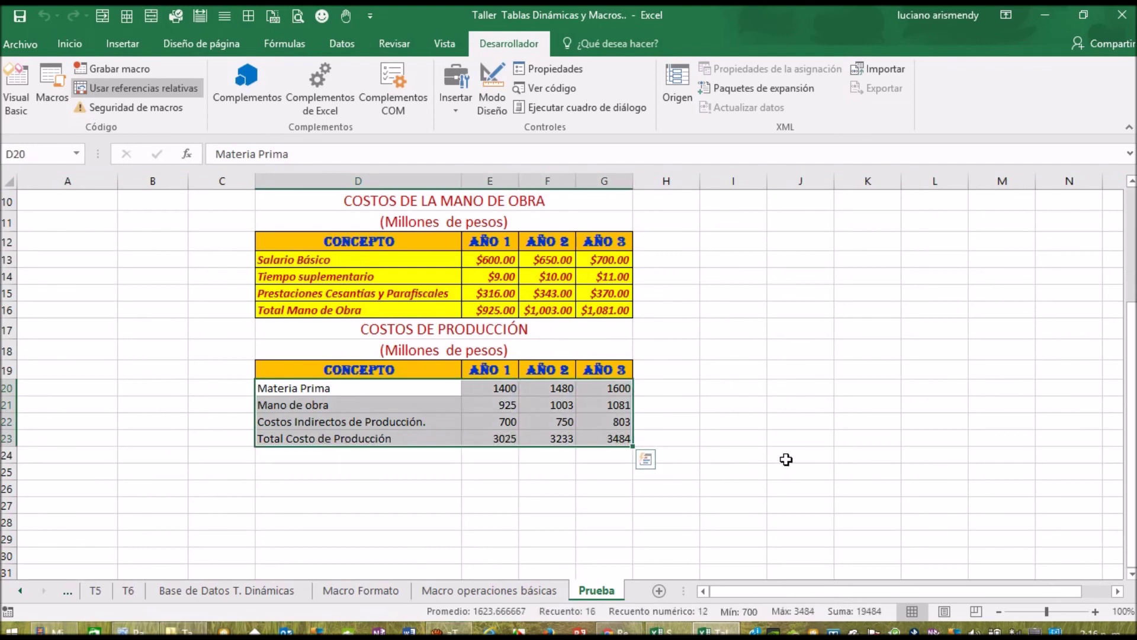
scroll(781, 459, "up", 1)
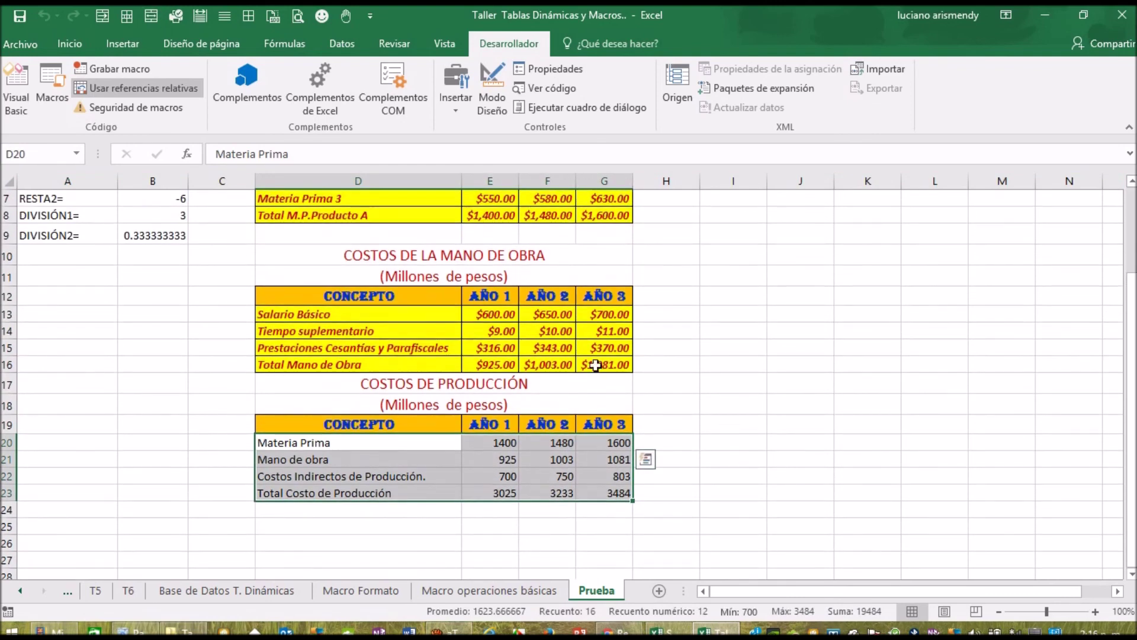
left_click(347, 16)
scroll(818, 463, "down", 1)
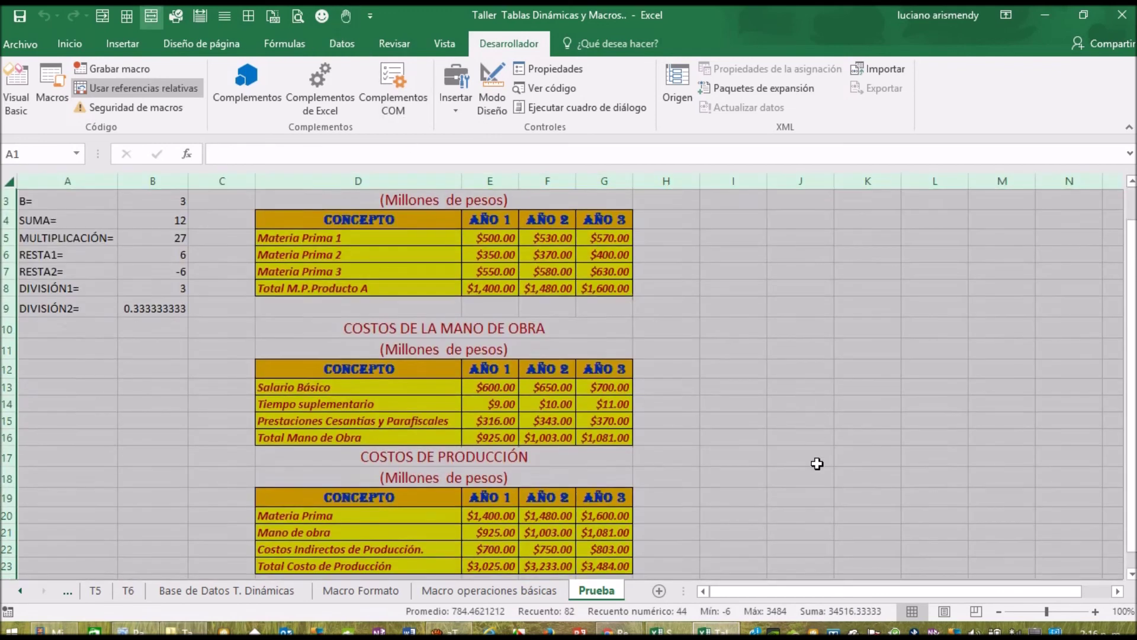
scroll(817, 463, "down", 1)
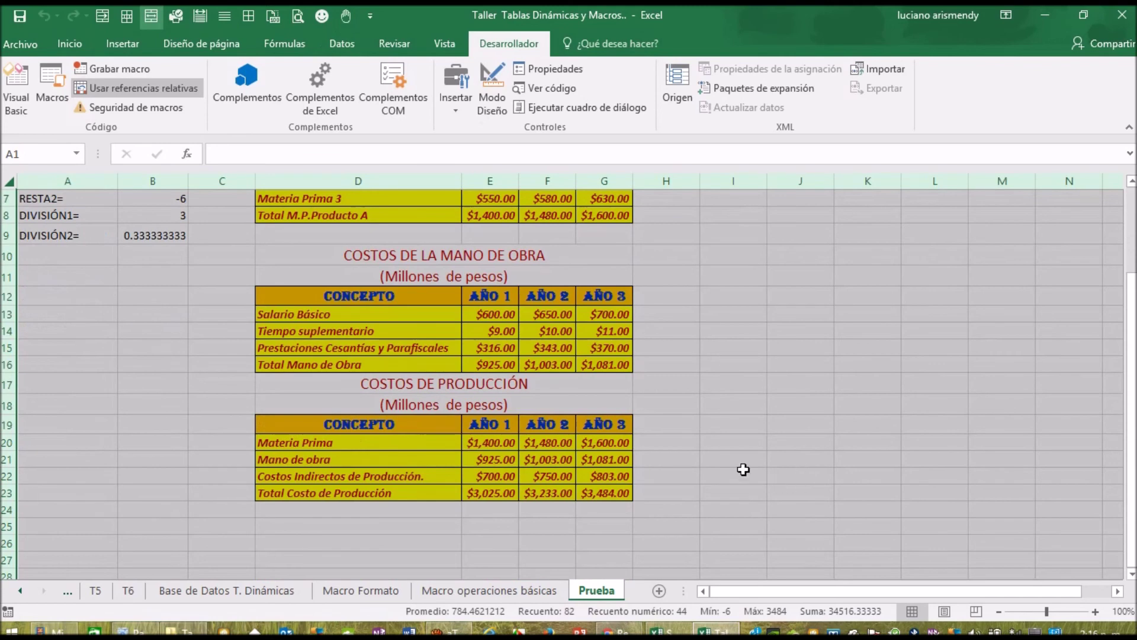
left_click_drag(758, 588, 710, 585)
- Copy the A and B labels and values from A2:B3 to the cells starting at I3
scroll(524, 525, "up", 2)
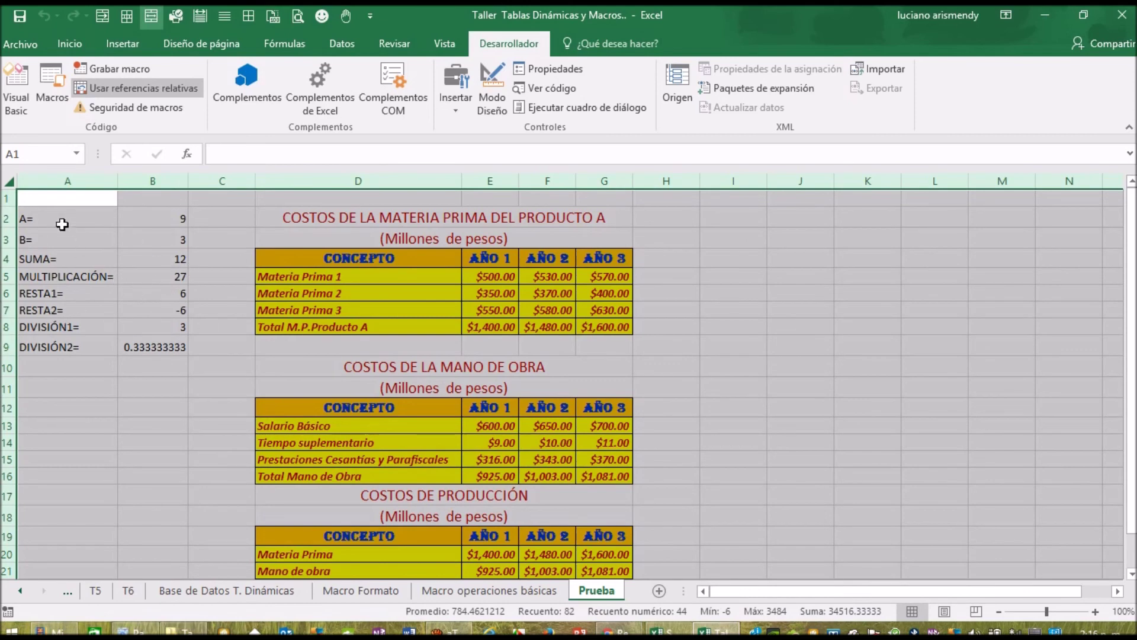
left_click_drag(61, 218, 164, 234)
right_click(163, 234)
left_click(204, 263)
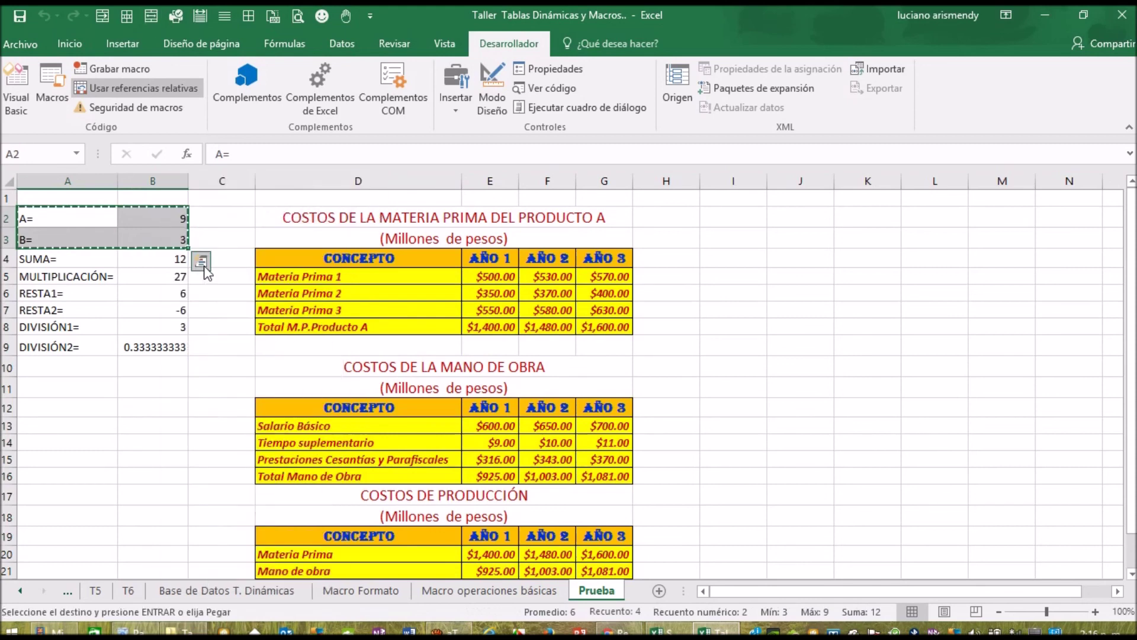
left_click(750, 240)
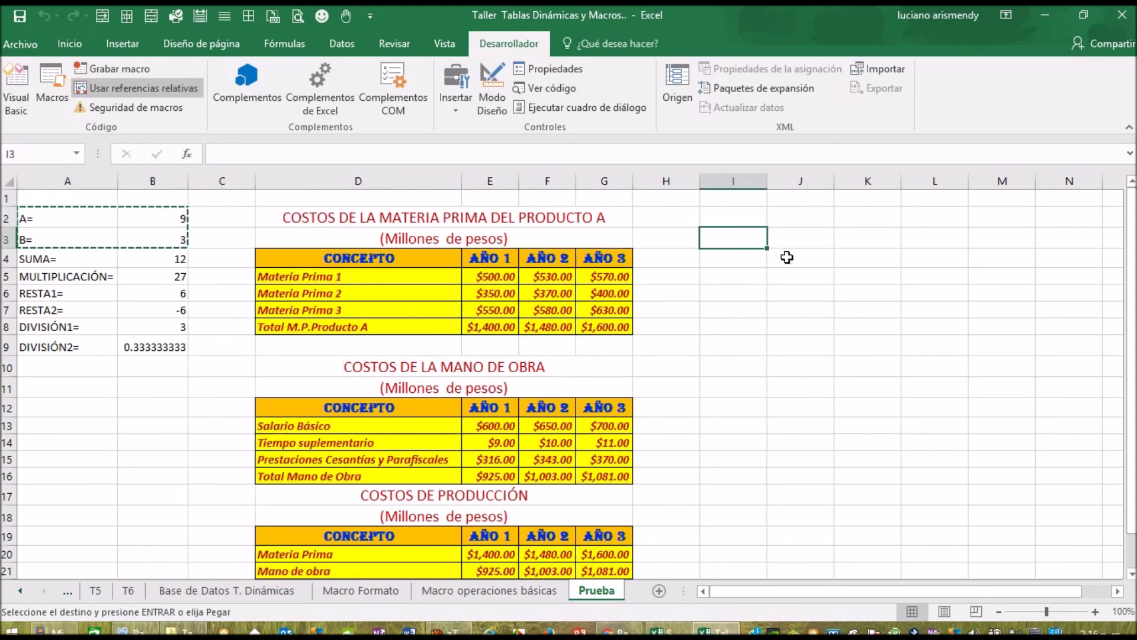
key("Return")
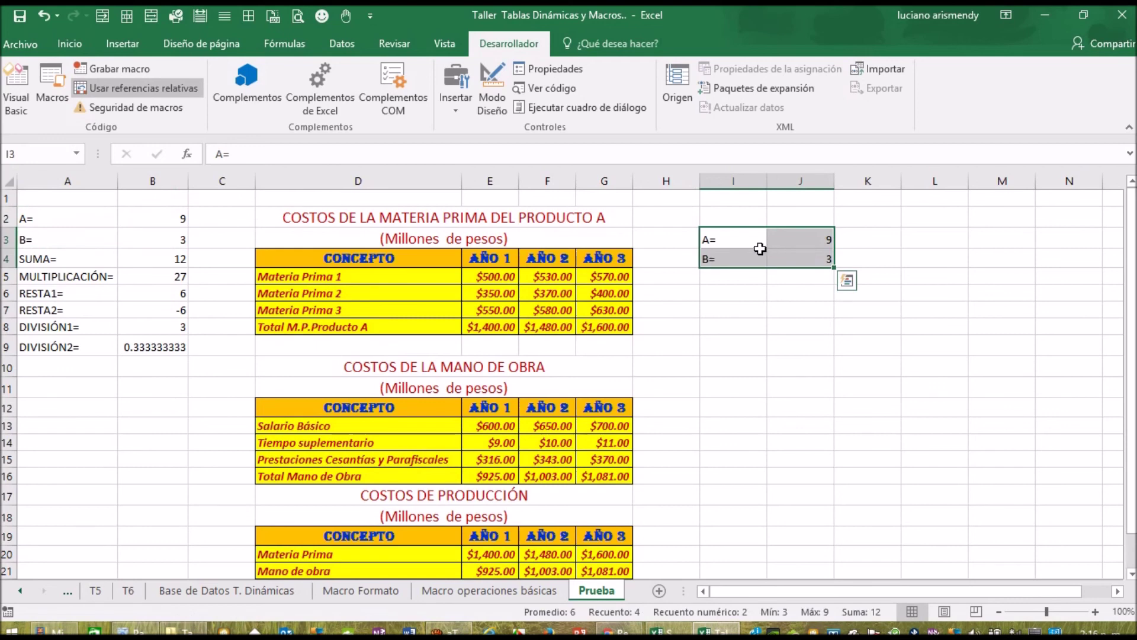
left_click(748, 342)
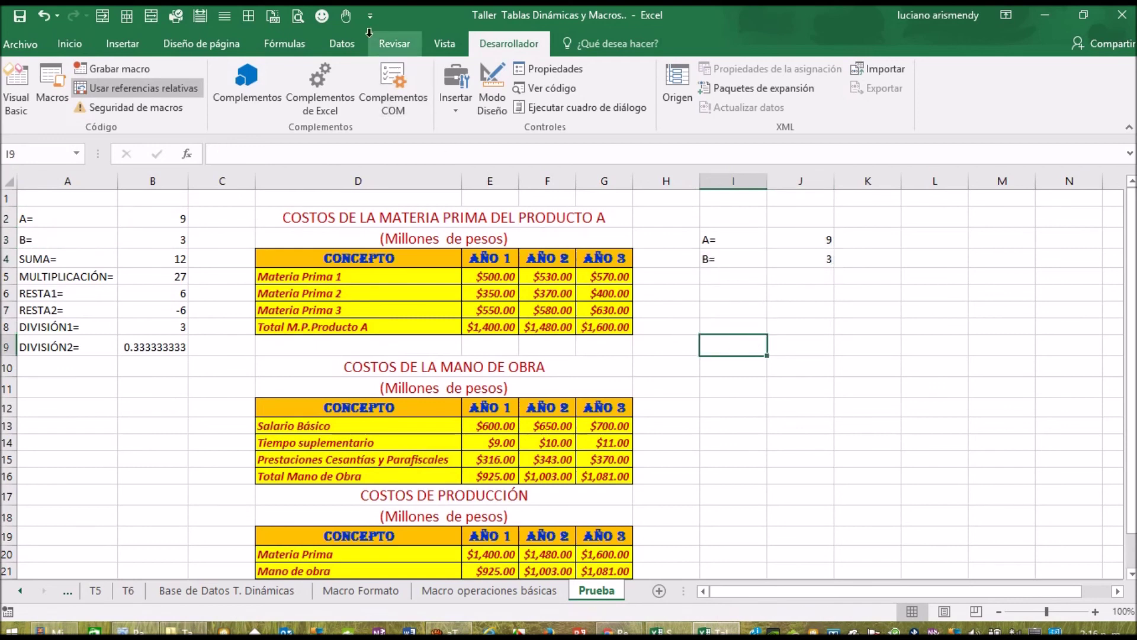
- Add the macro Macrooperacionesbasicas to the Quick Access Toolbar for all documents
left_click(370, 16)
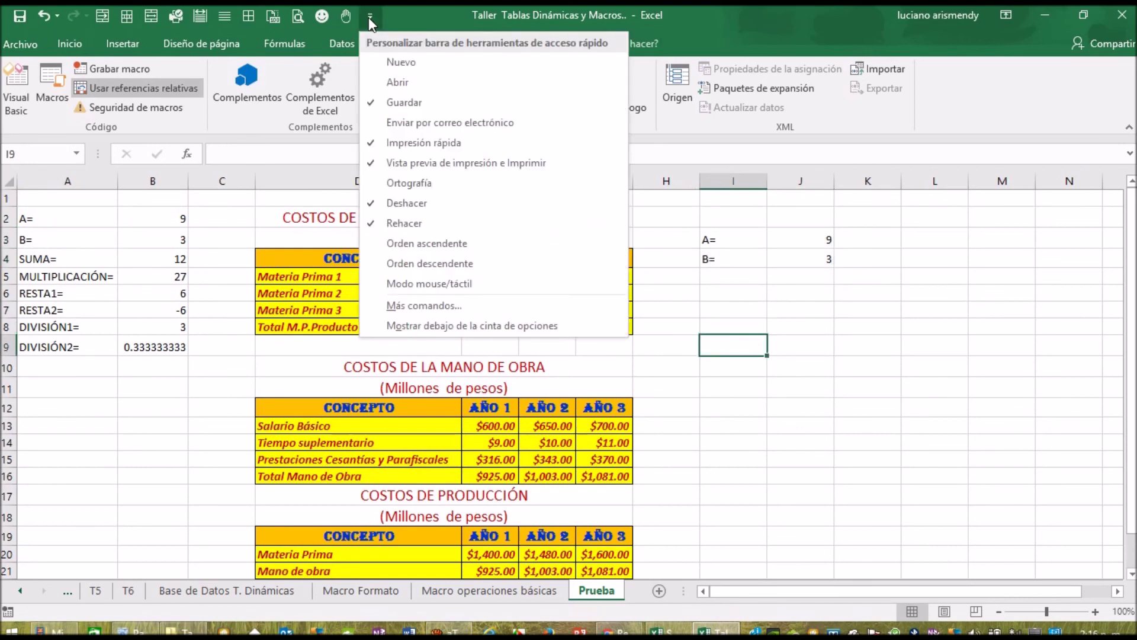
left_click(397, 305)
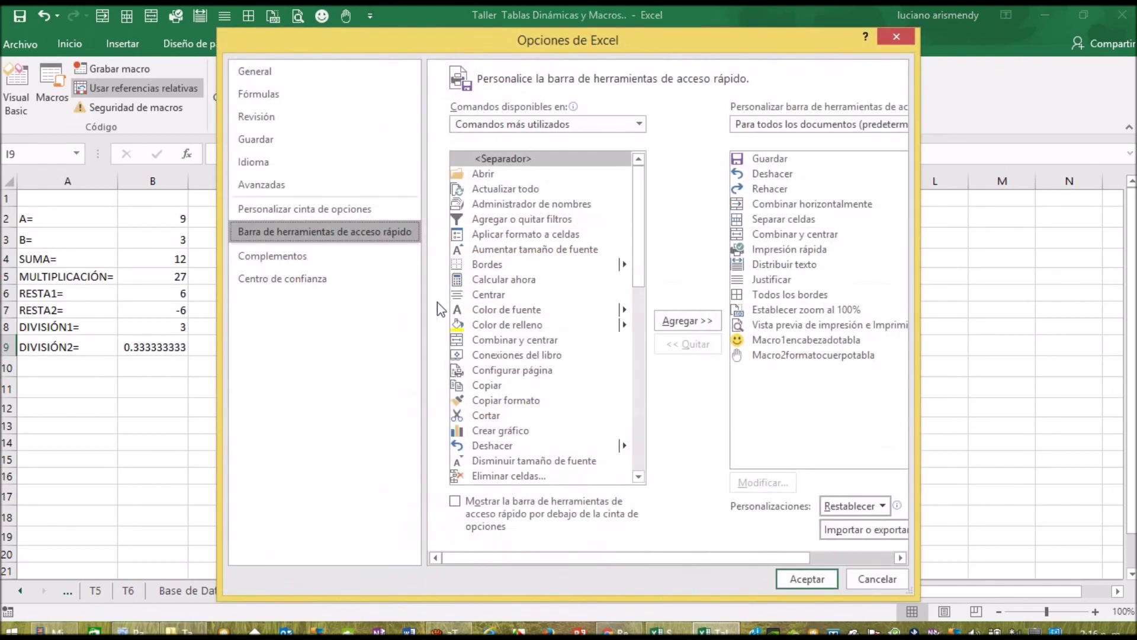
left_click(639, 125)
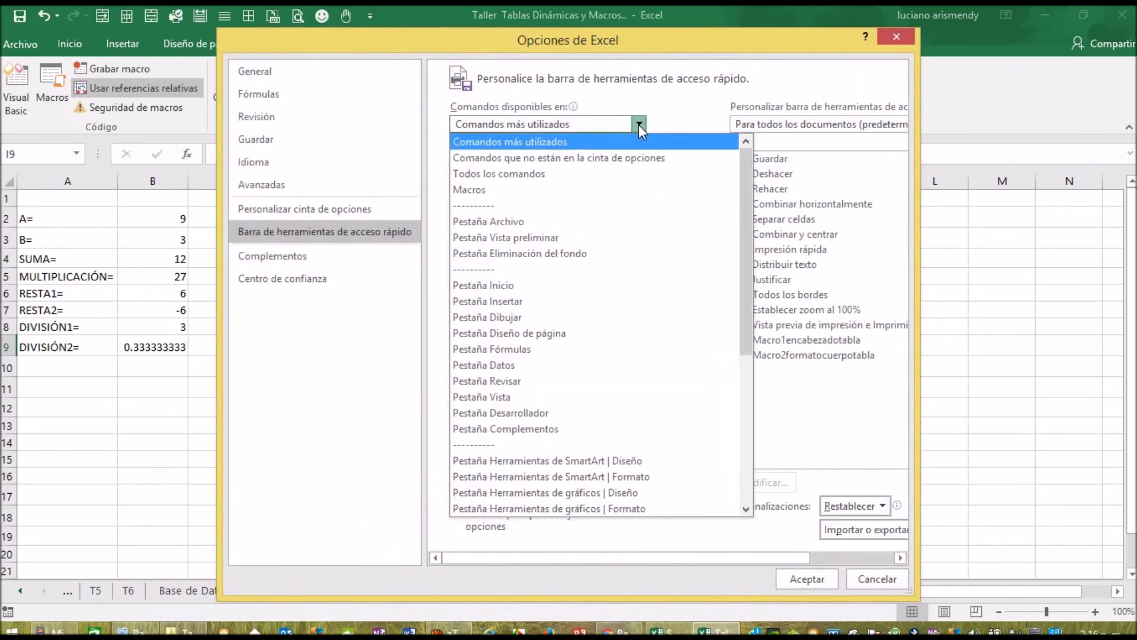
left_click(467, 183)
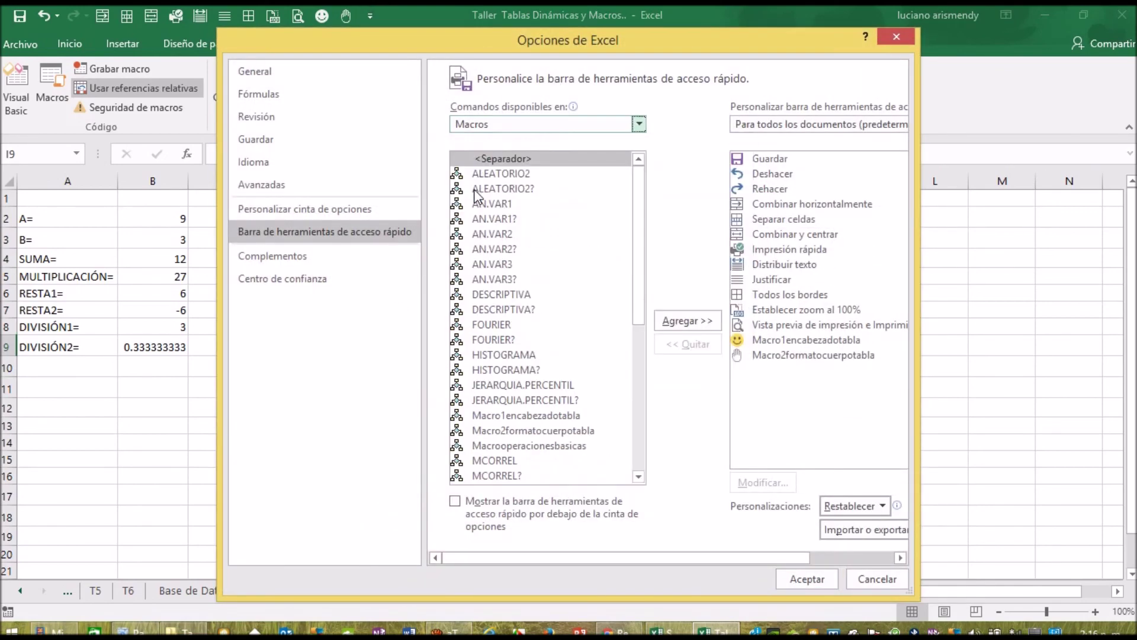
left_click(529, 447)
left_click(681, 323)
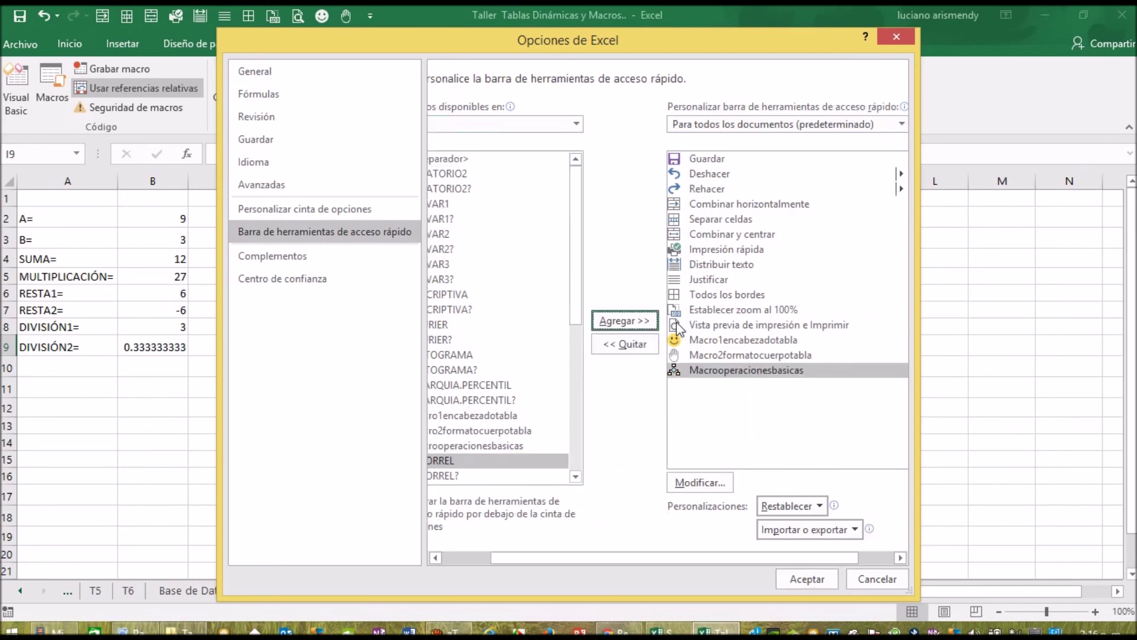
- Assign the red shield symbol to the Macrooperacionesbasicas shortcut and apply the Quick Access Toolbar customization
left_click(717, 483)
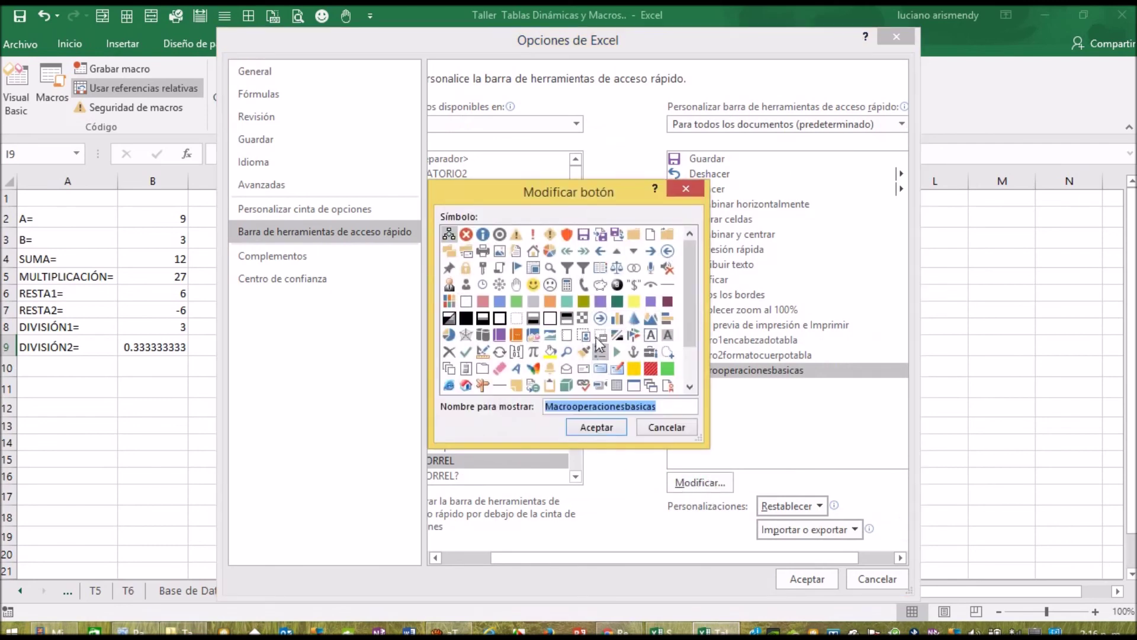
left_click(567, 236)
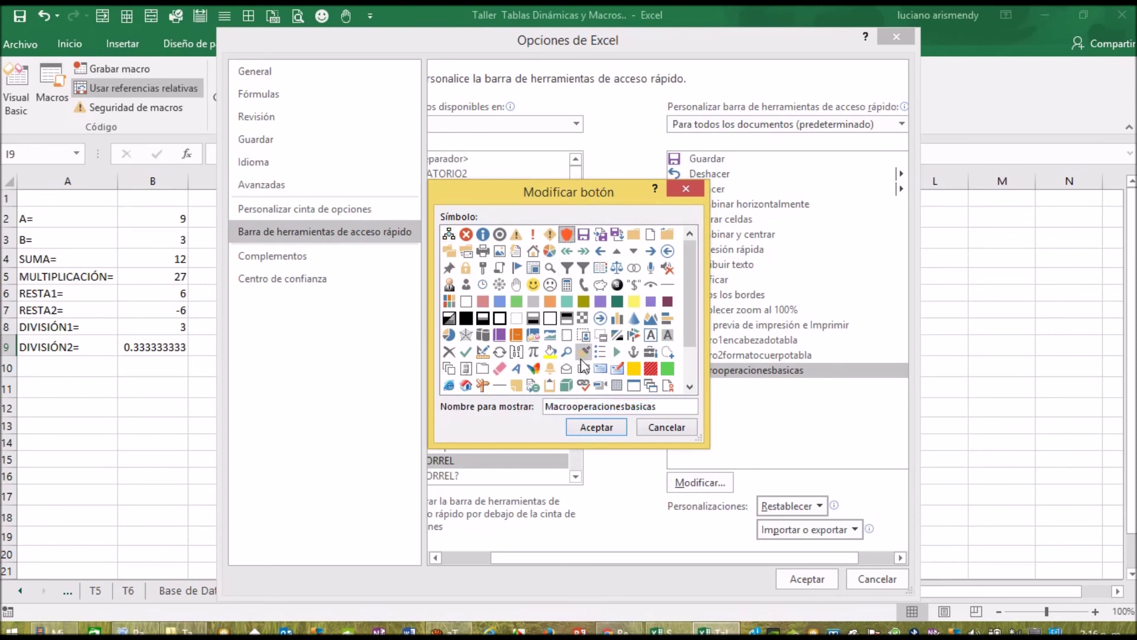
left_click(595, 427)
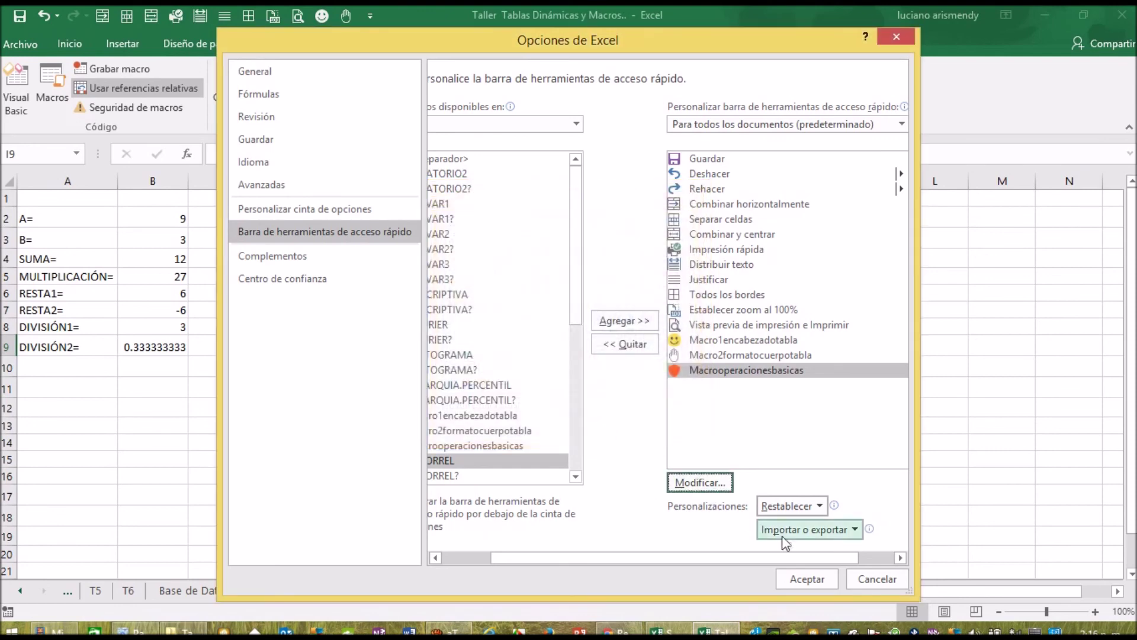
left_click(807, 579)
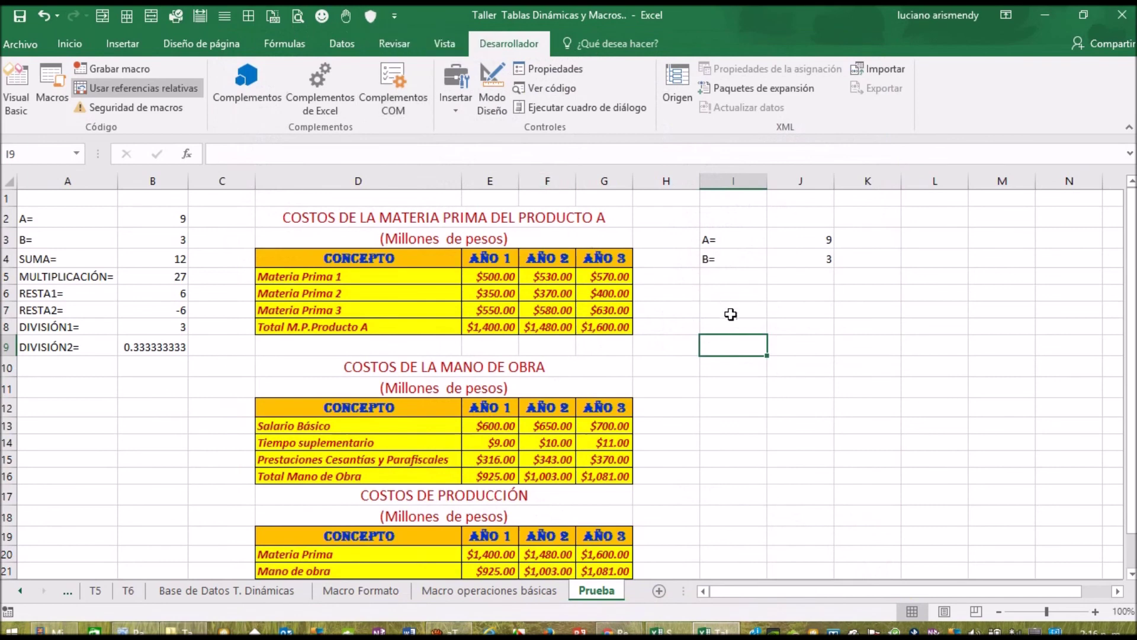
- Run the basic operations macro starting from cell I3, using the copied A and B values
left_click(715, 233)
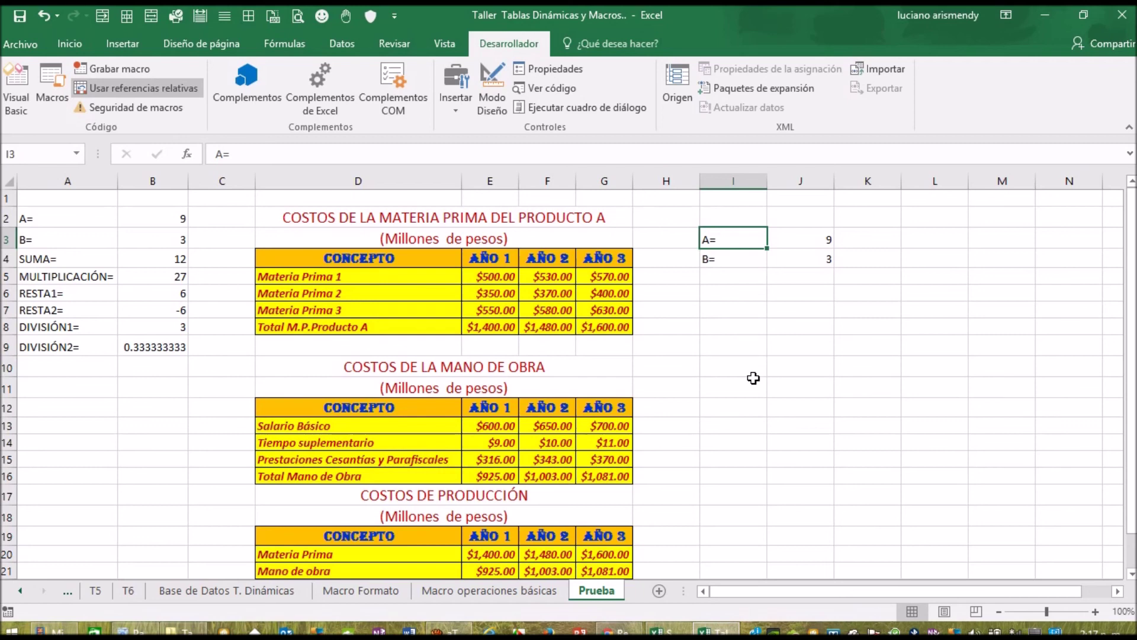
left_click(371, 19)
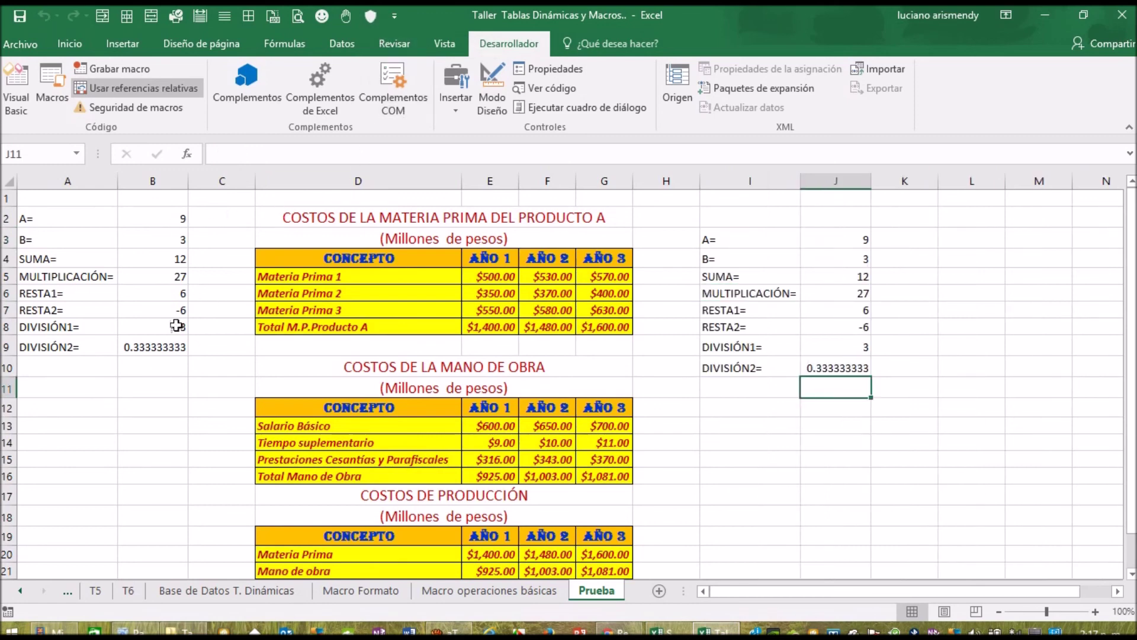
- Copy the A and B labels and values from I3:J4 to the cells starting at I13
left_click_drag(713, 240, 834, 255)
right_click(802, 254)
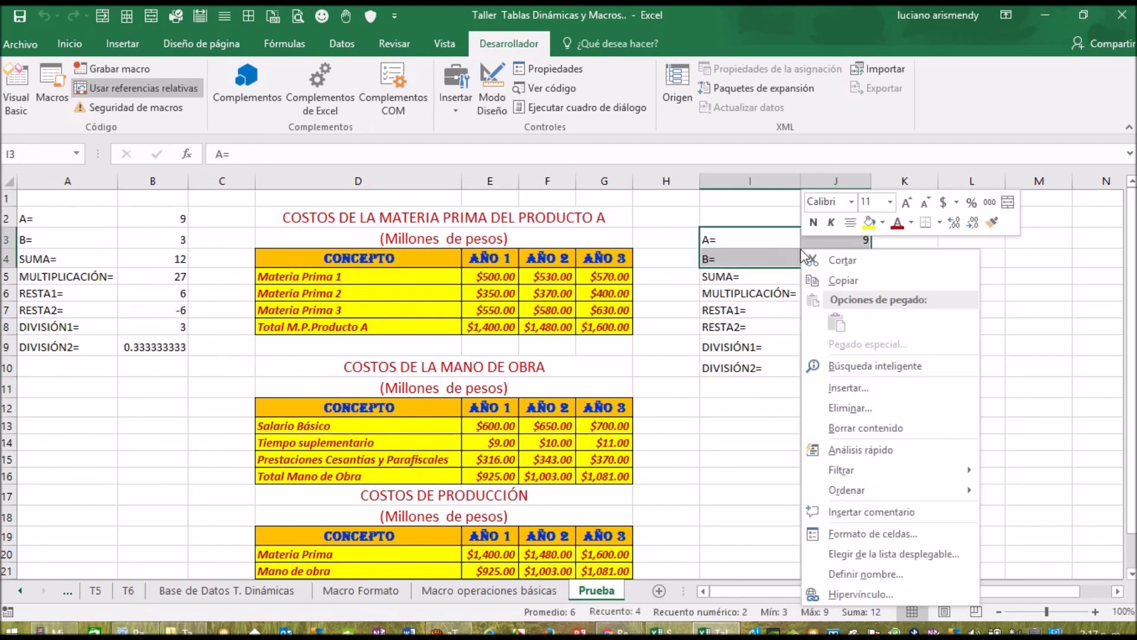
left_click(841, 279)
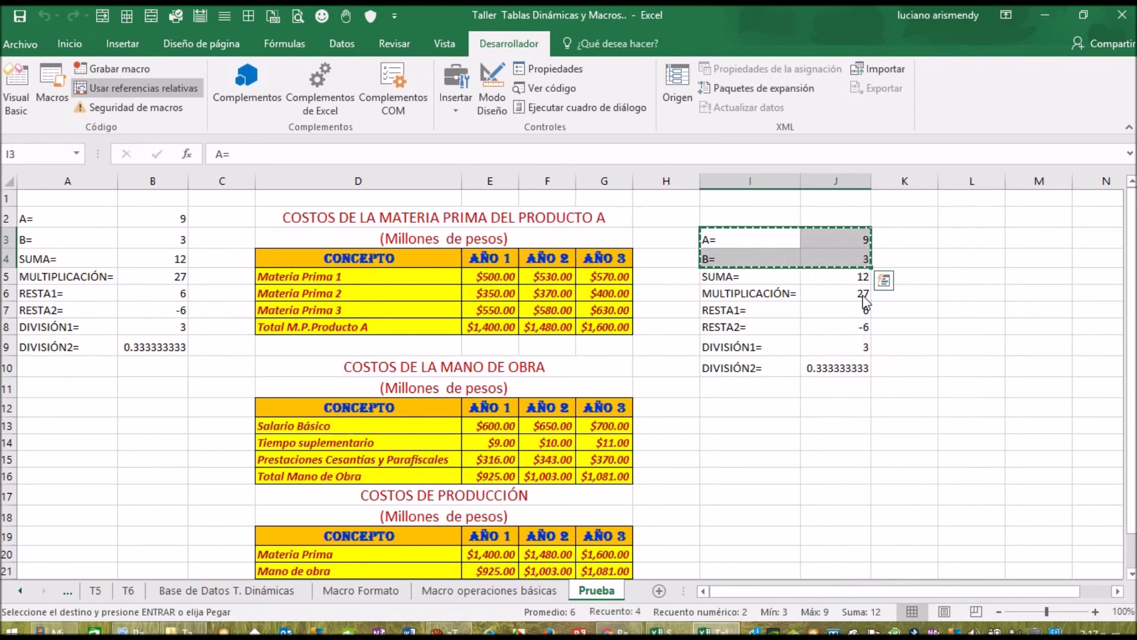
scroll(821, 309, "down", 1)
left_click(765, 368)
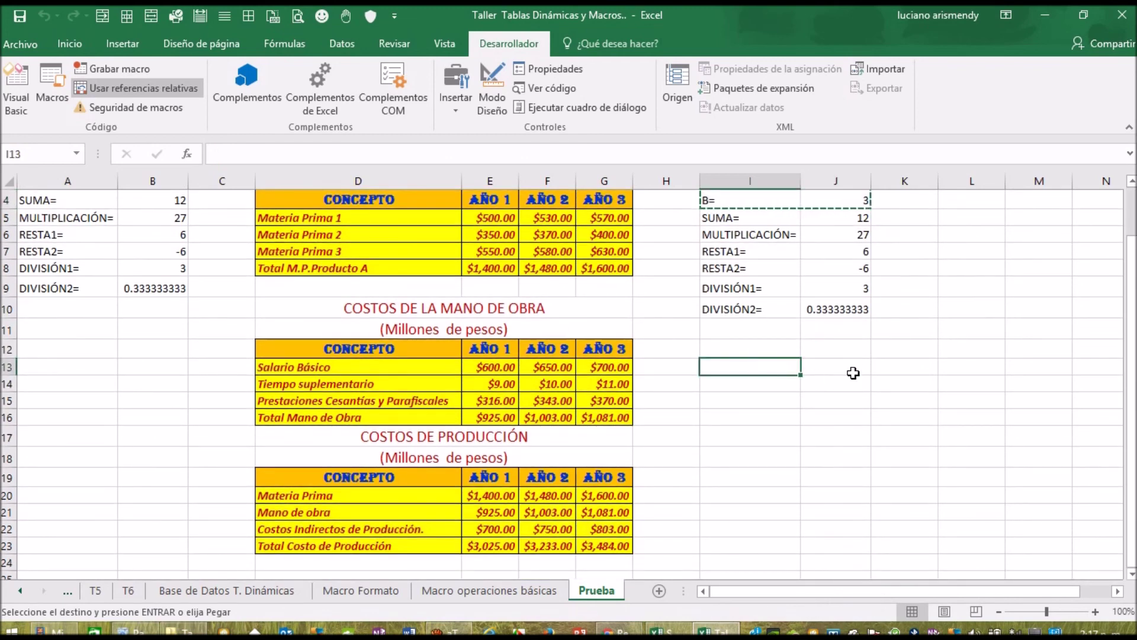
key("Return")
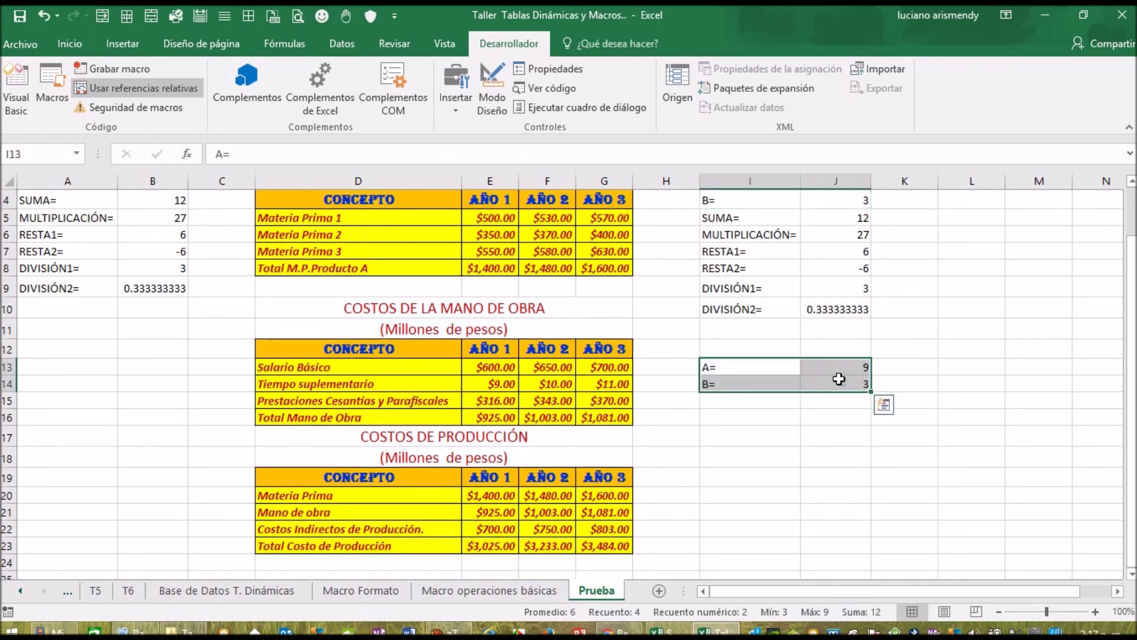
- Set the value of A in J13 to 500 and the value of B in J14 to 200
left_click(843, 365)
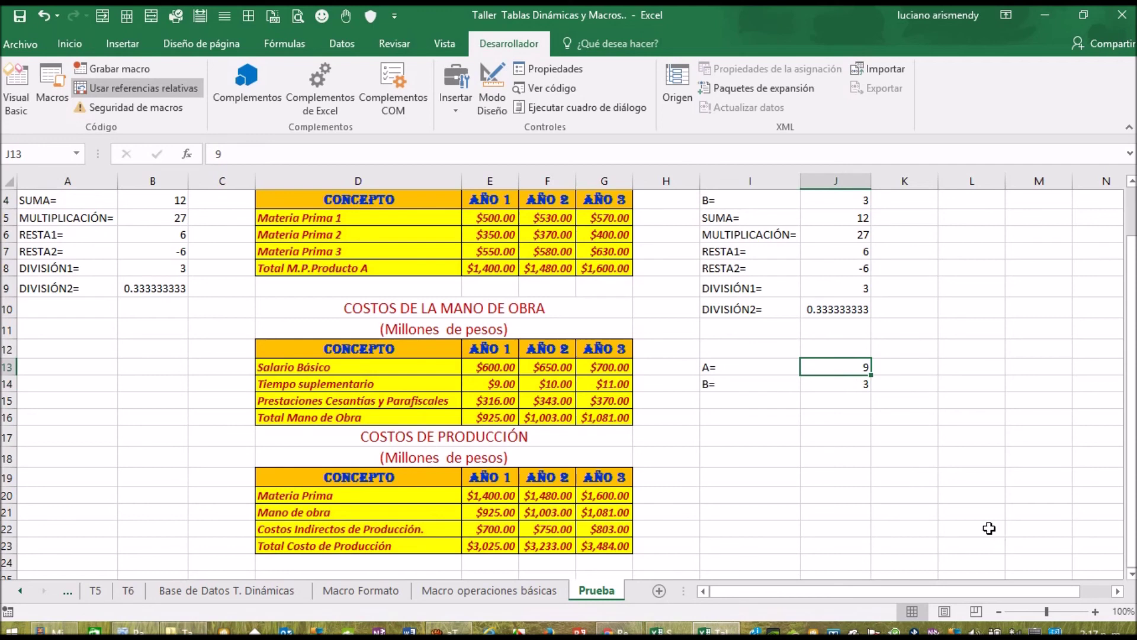
type("500")
key("Return")
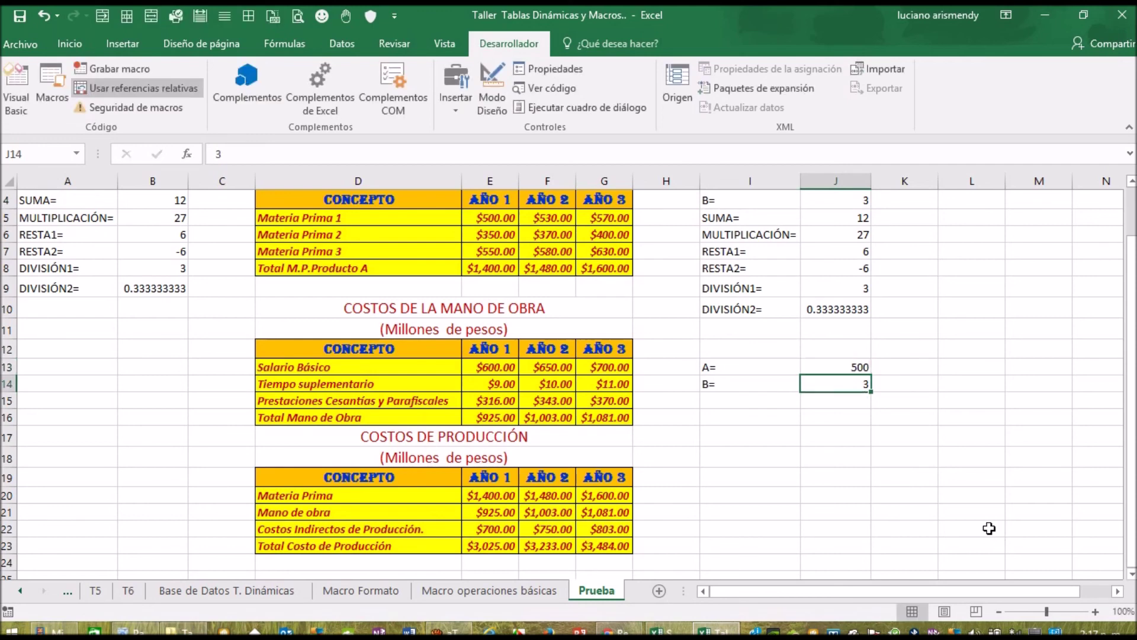
type("200")
key("Return")
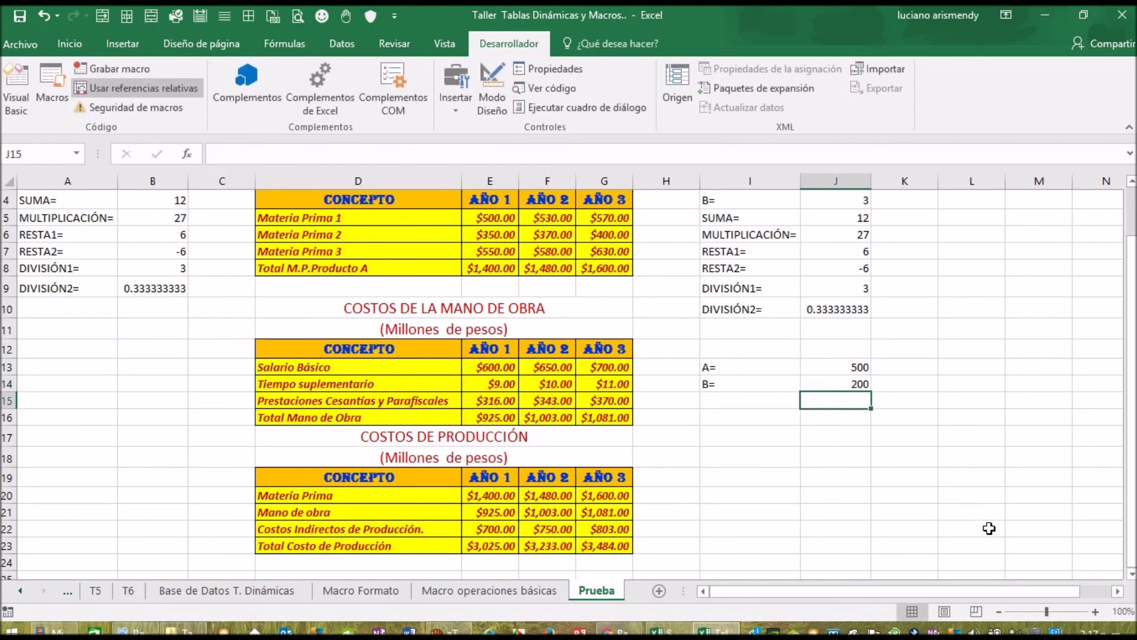
- Run the basic operations macro starting from cell I13 on the A and B values there
left_click(741, 368)
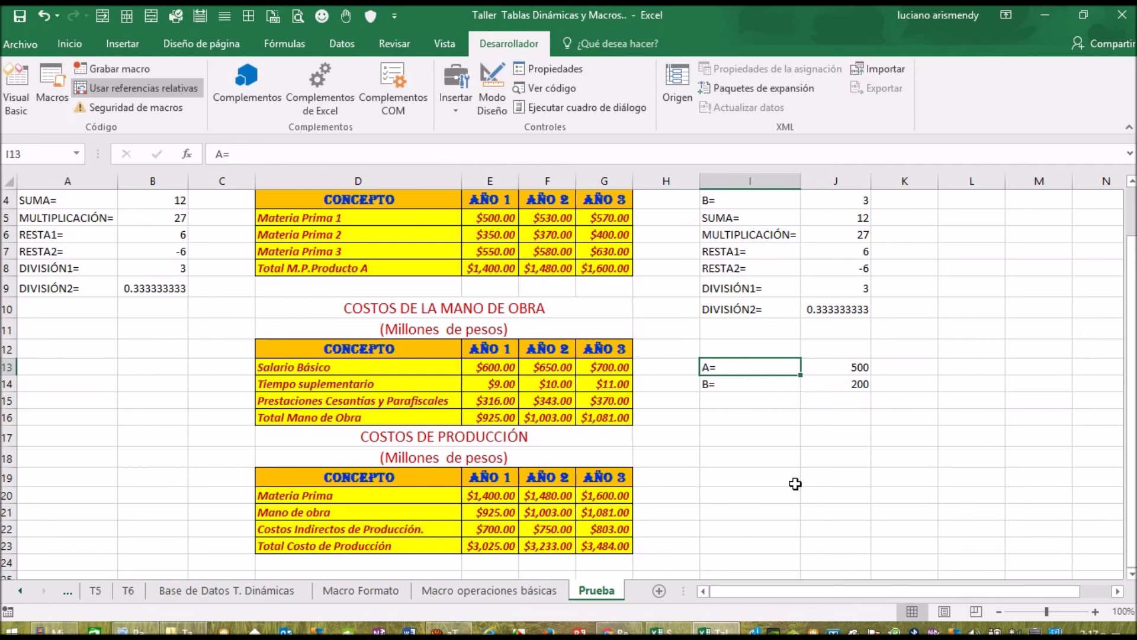
left_click(371, 18)
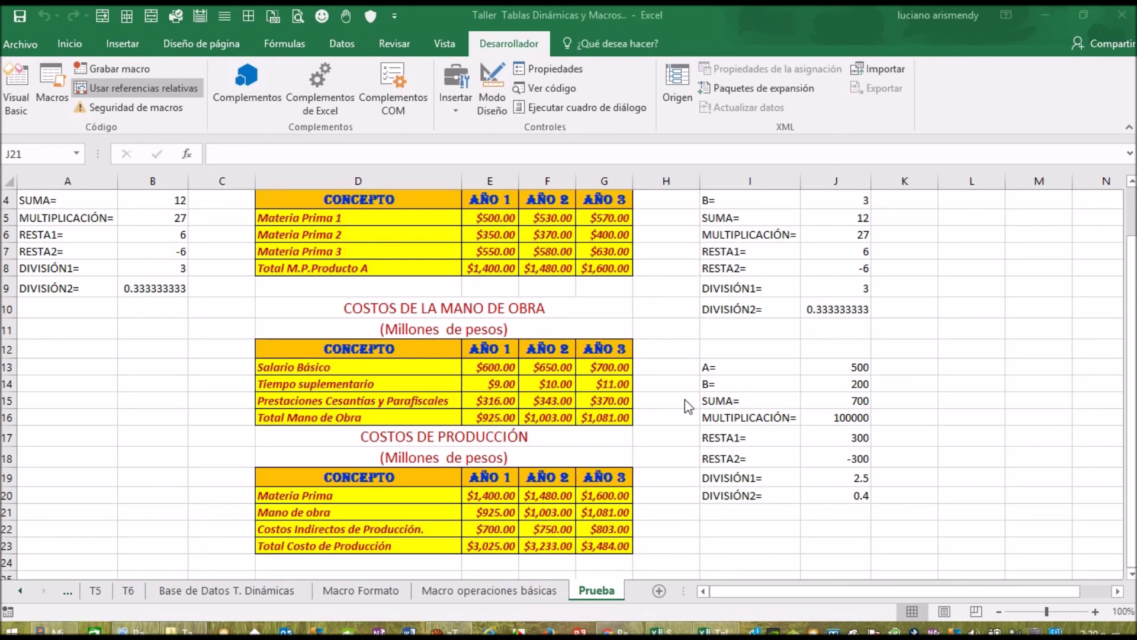
- Save the workbook under its current name as Libro de Excel habilitado para macros, declining to save it without macros
left_click(24, 18)
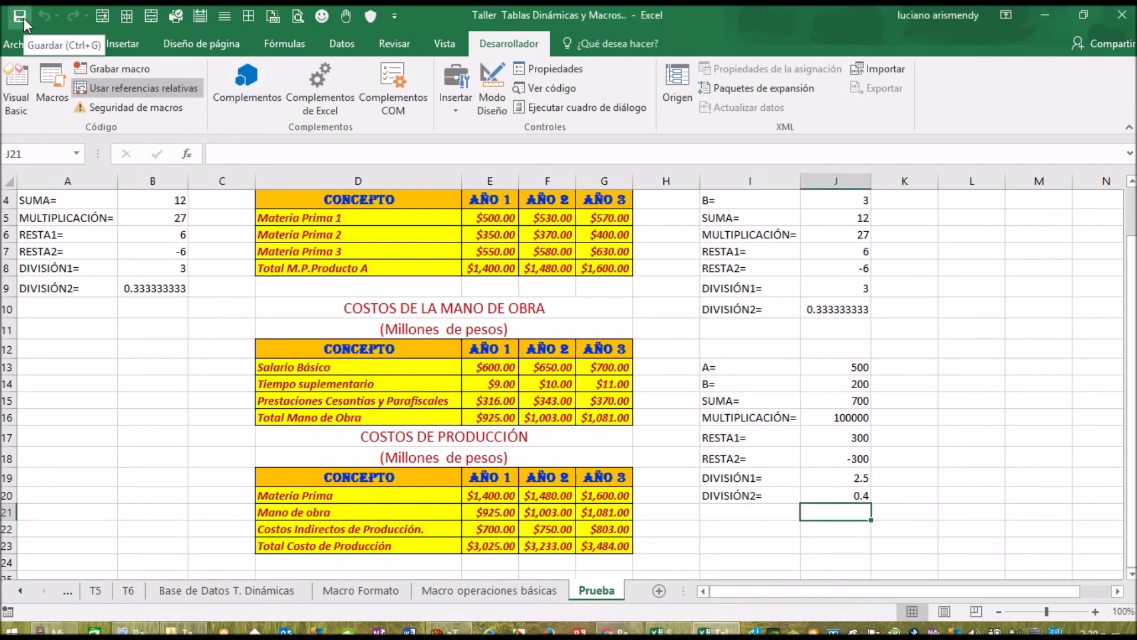
left_click(24, 18)
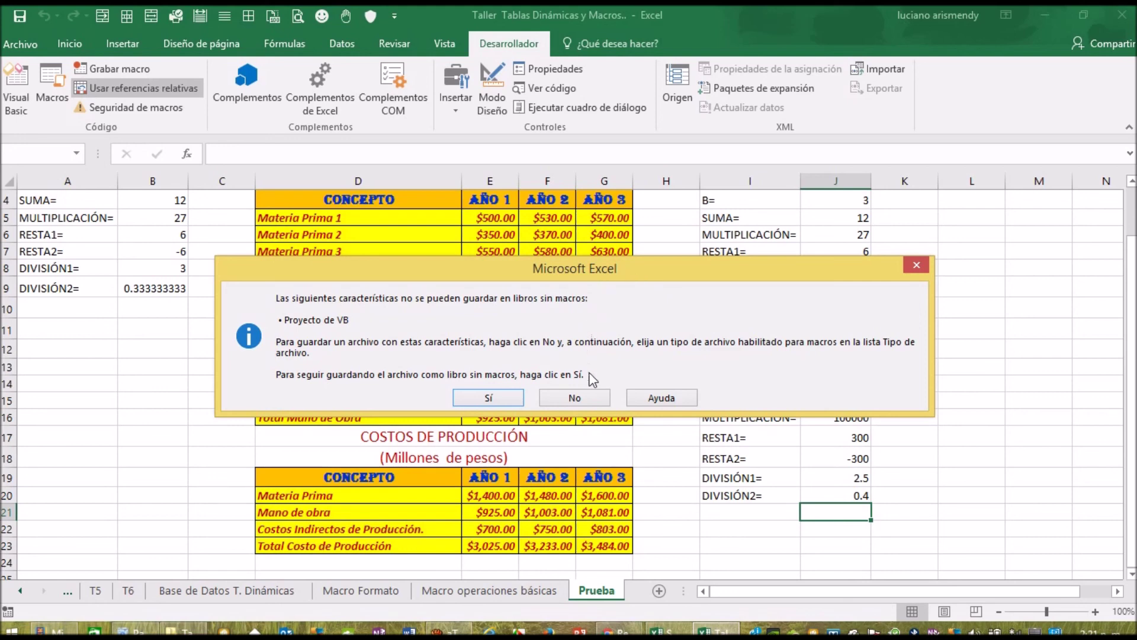
left_click(580, 397)
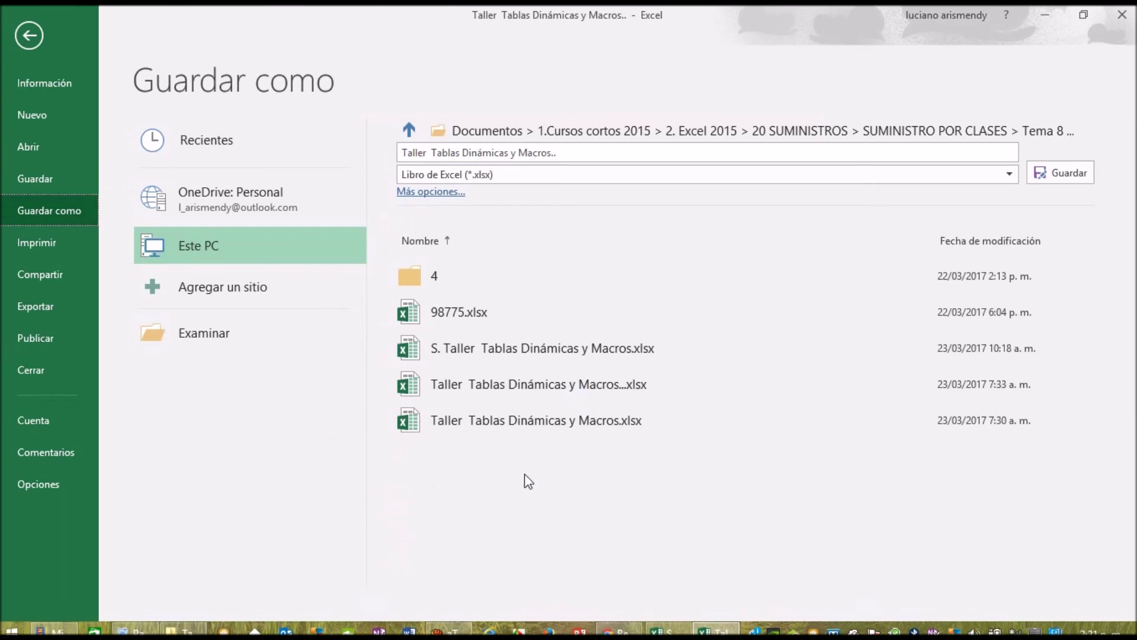
left_click(194, 330)
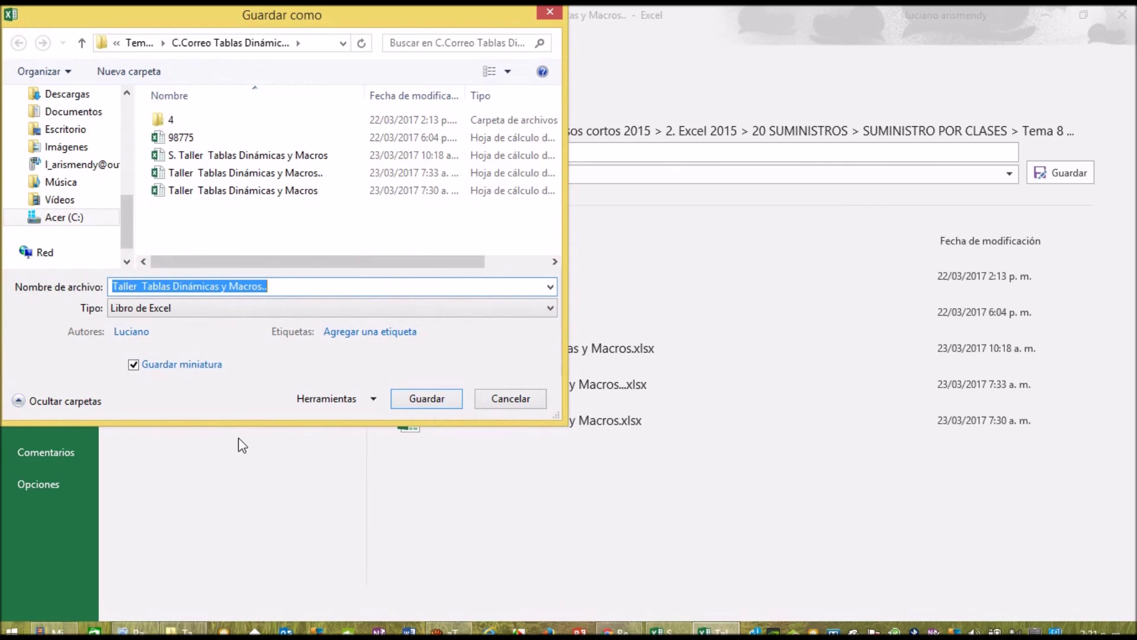
left_click(553, 308)
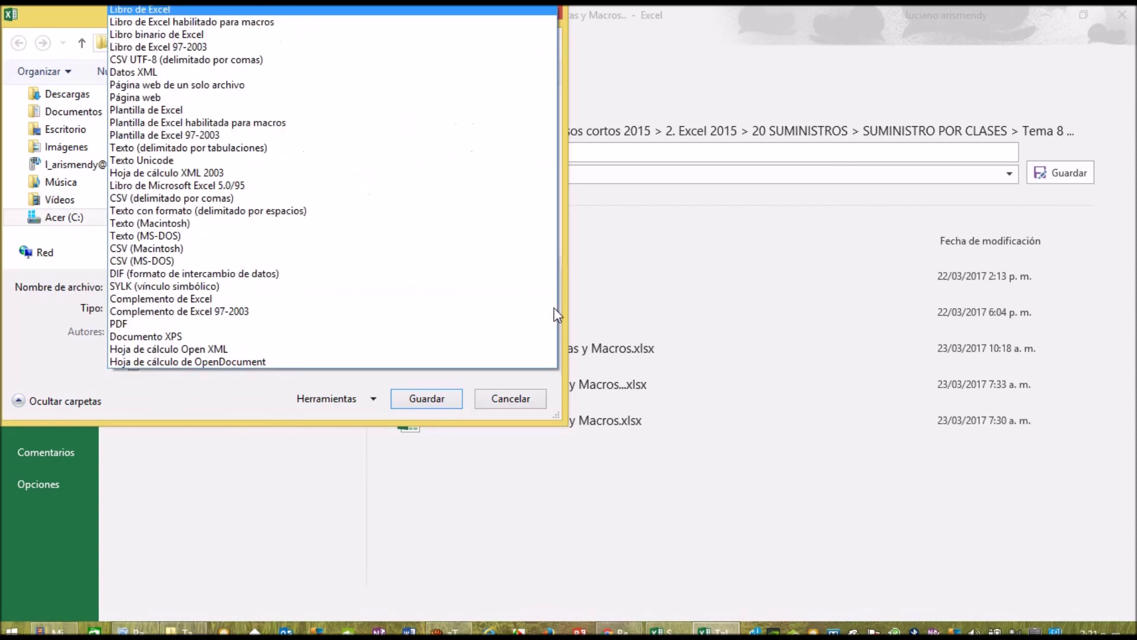
left_click(256, 22)
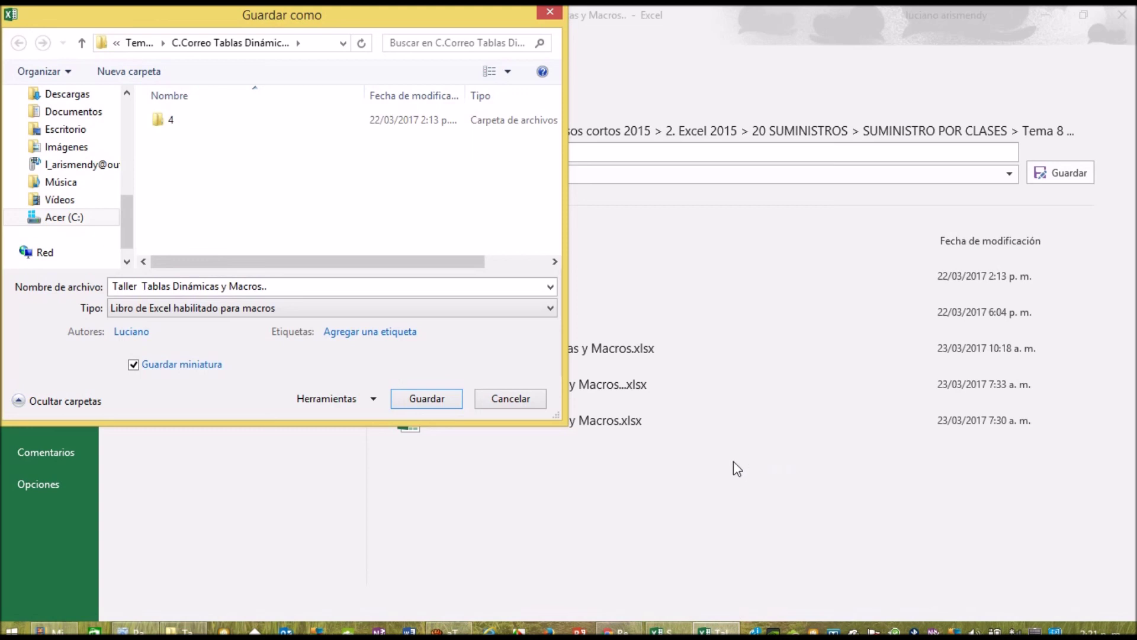
left_click(414, 399)
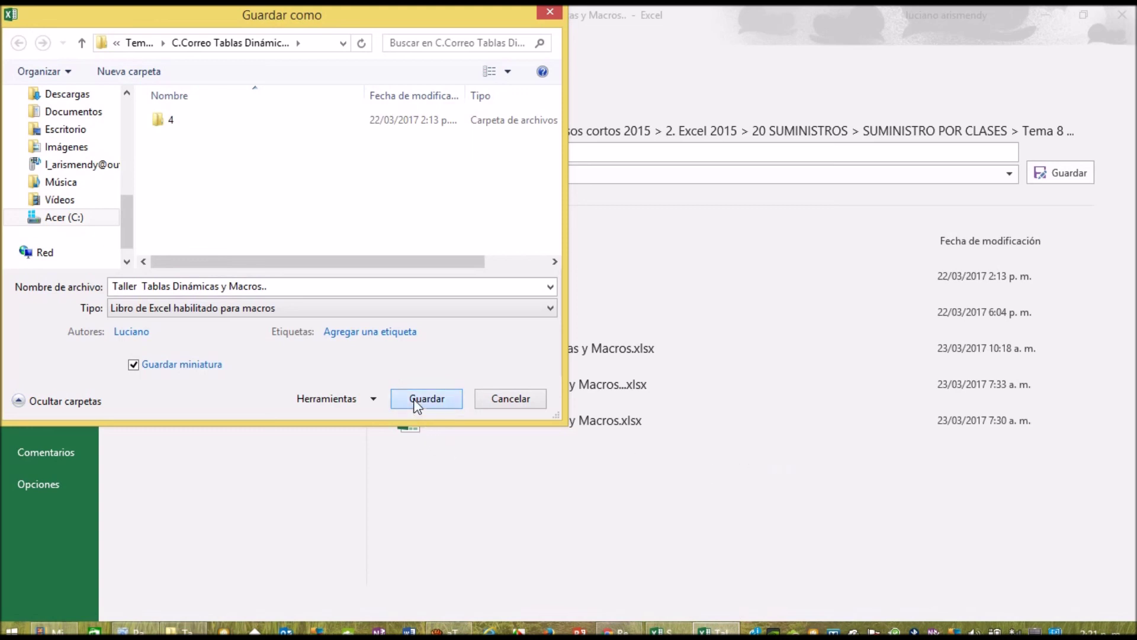